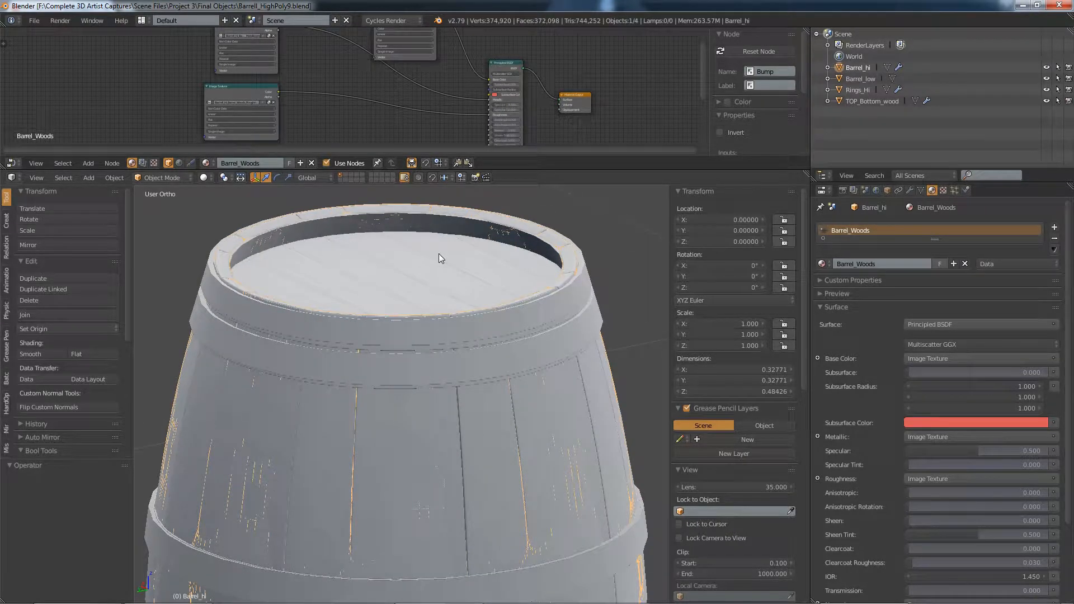
Select the Barrel_low object and enter Edit Mode on it.
{"action": "scroll", "coordinate": [277, 267], "scroll_direction": "up", "scroll_amount": 4}
{"action": "scroll", "coordinate": [277, 266], "scroll_direction": "down", "scroll_amount": 3}
{"action": "middle_click_drag", "start_coordinate": [377, 271], "coordinate": [392, 328], "text": "shift"}
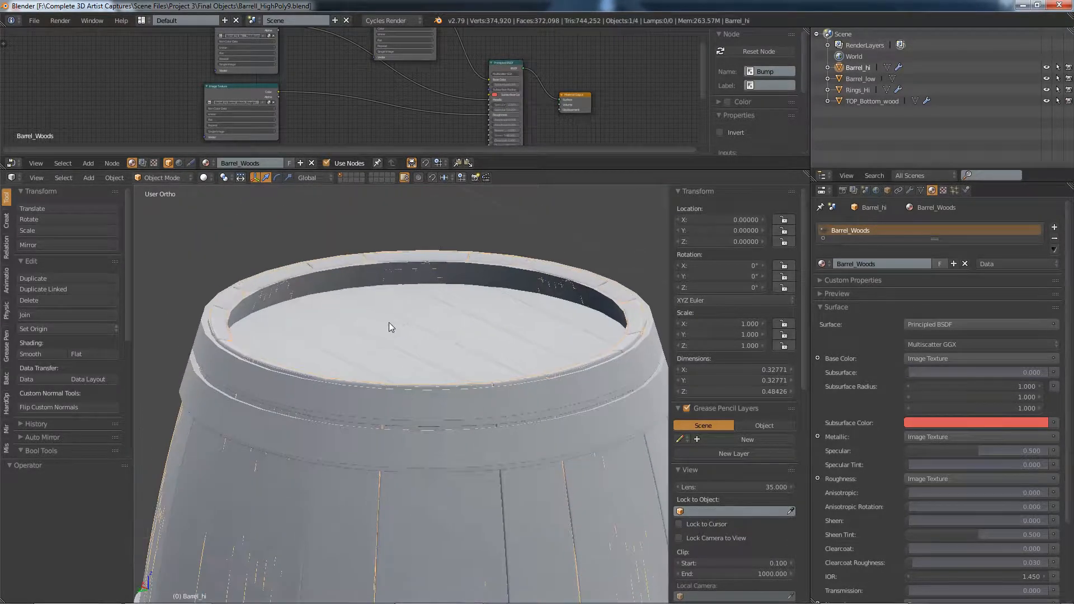
{"action": "left_click", "coordinate": [862, 81]}
{"action": "left_click", "coordinate": [173, 178]}
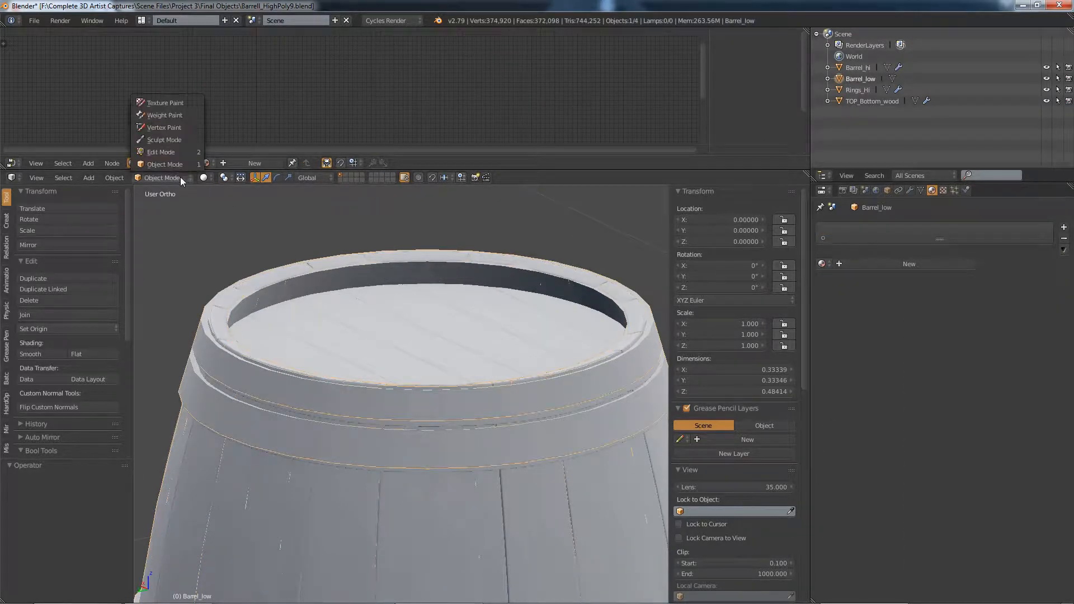
{"action": "left_click", "coordinate": [158, 150]}
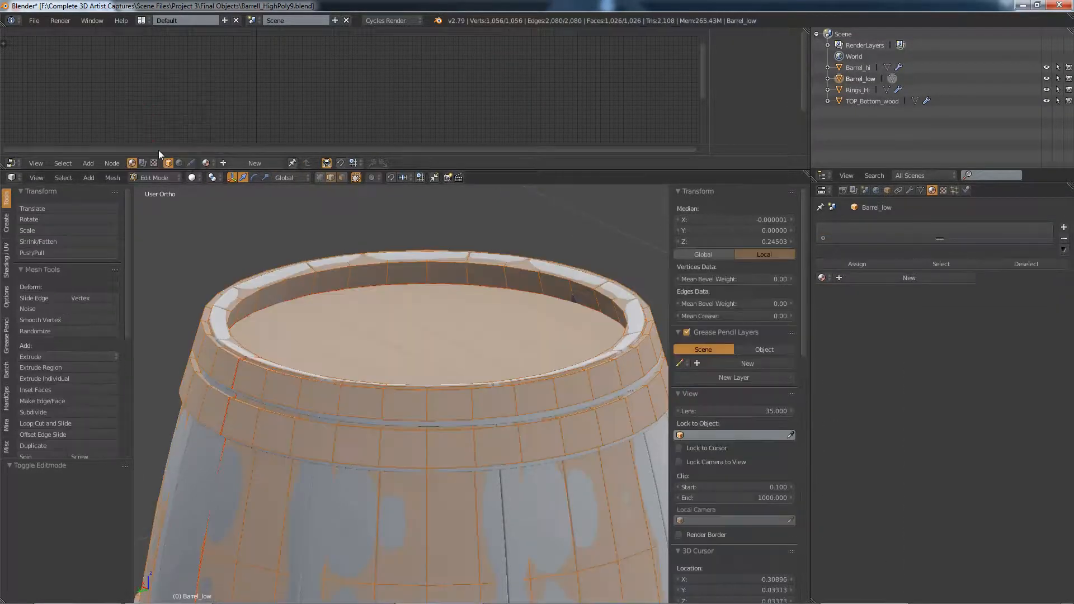
In face selection, pick the barrel's top cap face and raise it about 0.0005 along Z.
{"action": "left_click", "coordinate": [342, 177]}
{"action": "middle_click_drag", "start_coordinate": [403, 292], "coordinate": [422, 391]}
{"action": "right_click", "coordinate": [442, 444]}
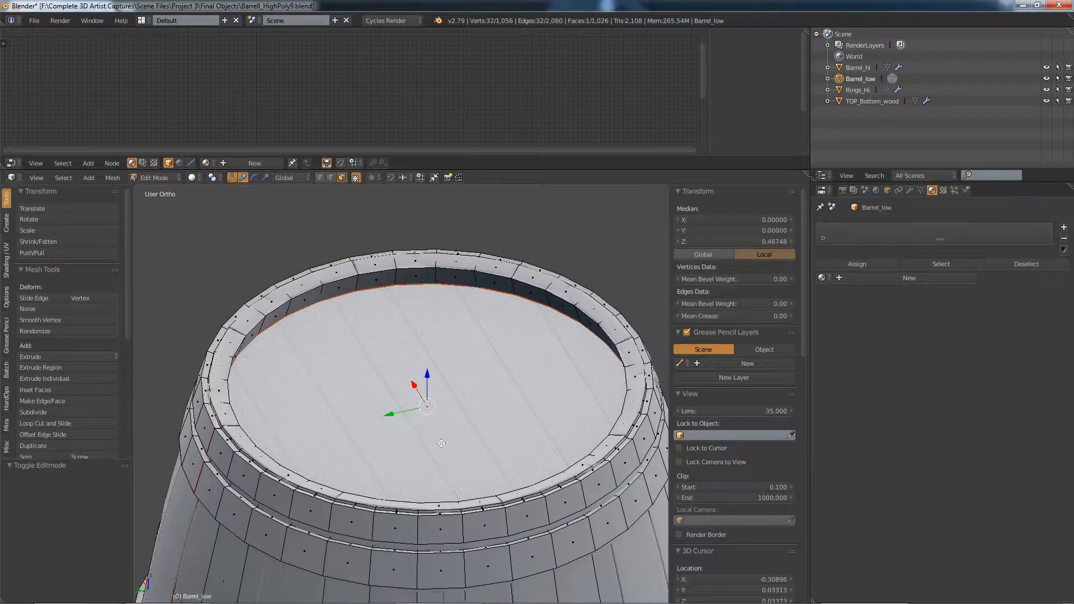
{"action": "scroll", "coordinate": [418, 357], "scroll_direction": "up", "scroll_amount": 3}
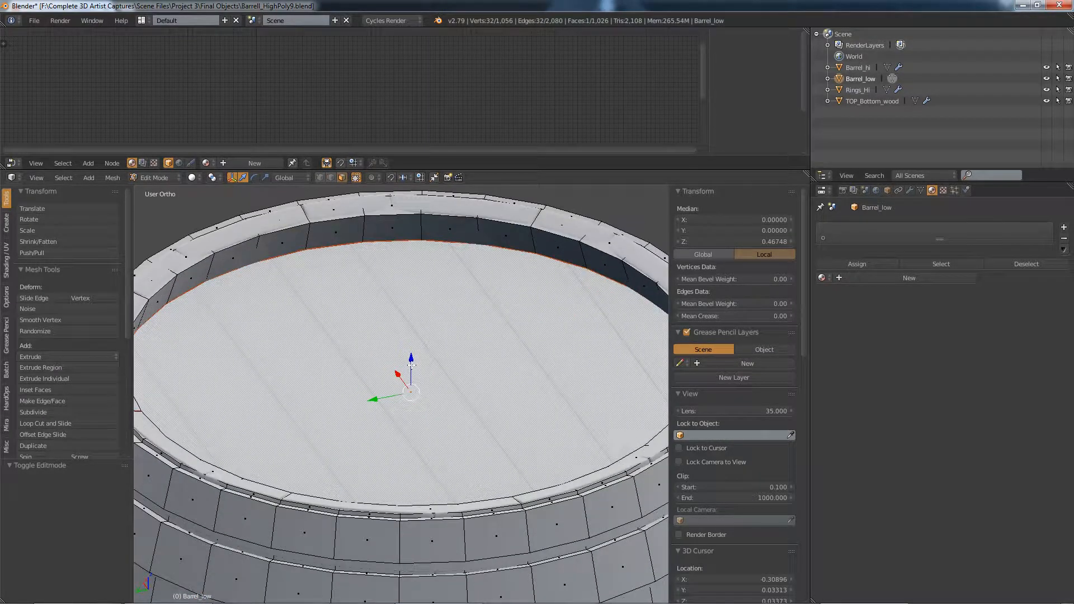
{"action": "left_click_drag", "start_coordinate": [412, 365], "coordinate": [412, 365]}
{"action": "scroll", "coordinate": [411, 364], "scroll_direction": "down", "scroll_amount": 5}
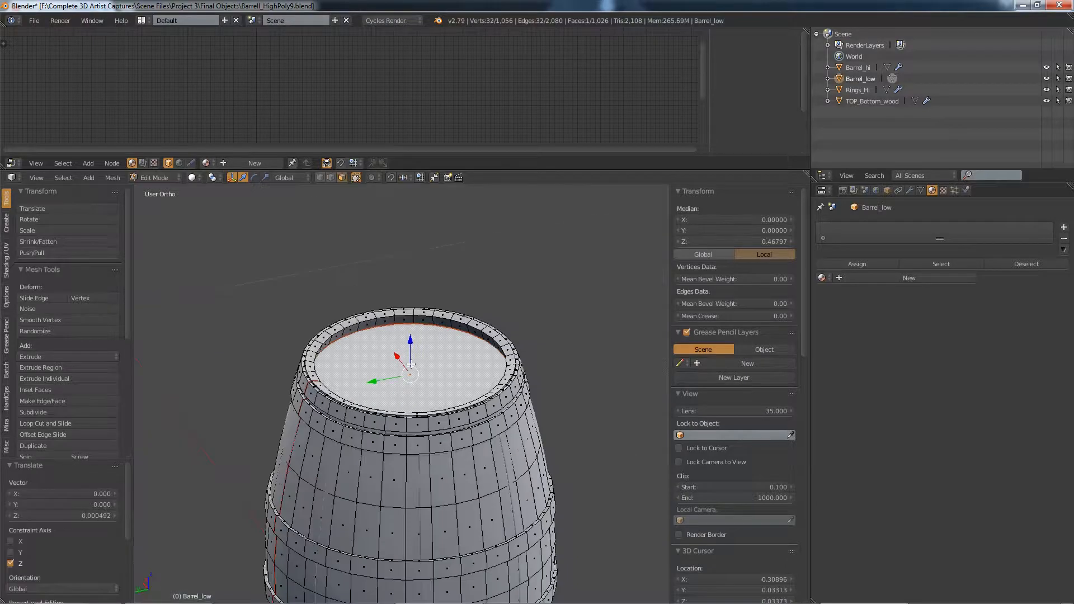
Select the barrel's bottom cap face and move it down about 0.002 along Z.
{"action": "middle_click_drag", "start_coordinate": [412, 365], "coordinate": [451, 372]}
{"action": "scroll", "coordinate": [425, 467], "scroll_direction": "up", "scroll_amount": 3}
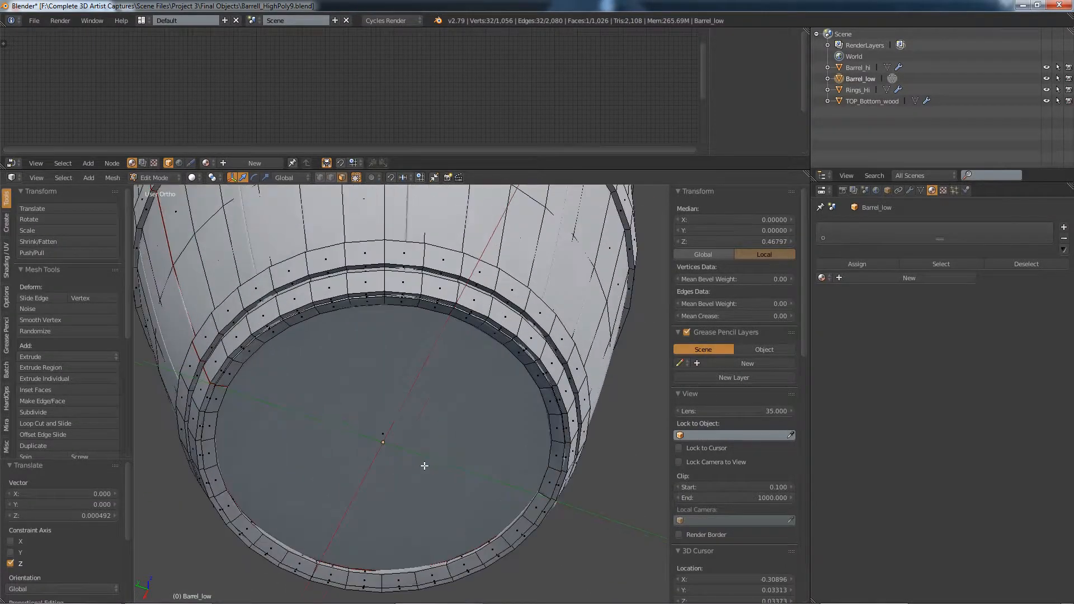
{"action": "right_click", "coordinate": [386, 428]}
{"action": "middle_click_drag", "start_coordinate": [412, 422], "coordinate": [410, 452]}
{"action": "left_click_drag", "start_coordinate": [381, 410], "coordinate": [383, 415]}
{"action": "scroll", "coordinate": [382, 415], "scroll_direction": "down", "scroll_amount": 3}
In edge selection, pick the inner and outer edge loops of the top rim and raise them about 0.0007 along Z.
{"action": "middle_click_drag", "start_coordinate": [384, 448], "coordinate": [388, 483]}
{"action": "middle_click_drag", "start_coordinate": [384, 335], "coordinate": [387, 379]}
{"action": "scroll", "coordinate": [384, 413], "scroll_direction": "up", "scroll_amount": 1}
{"action": "scroll", "coordinate": [393, 304], "scroll_direction": "up", "scroll_amount": 4}
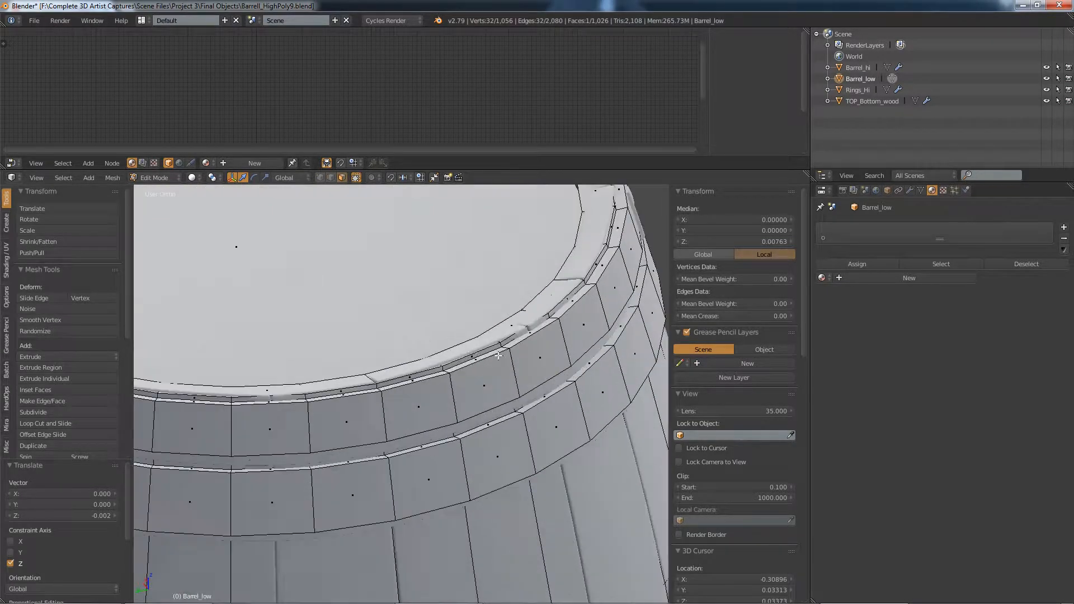
{"action": "scroll", "coordinate": [538, 319], "scroll_direction": "up", "scroll_amount": 4}
{"action": "scroll", "coordinate": [596, 251], "scroll_direction": "up", "scroll_amount": 1}
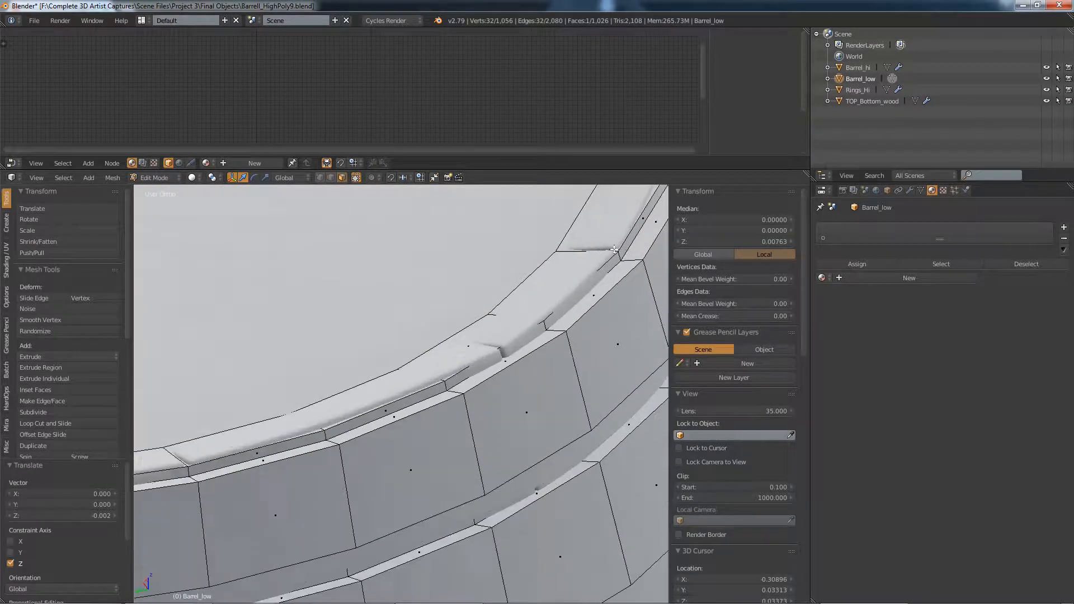
{"action": "left_click", "coordinate": [332, 180]}
{"action": "right_click", "coordinate": [569, 290], "text": "alt"}
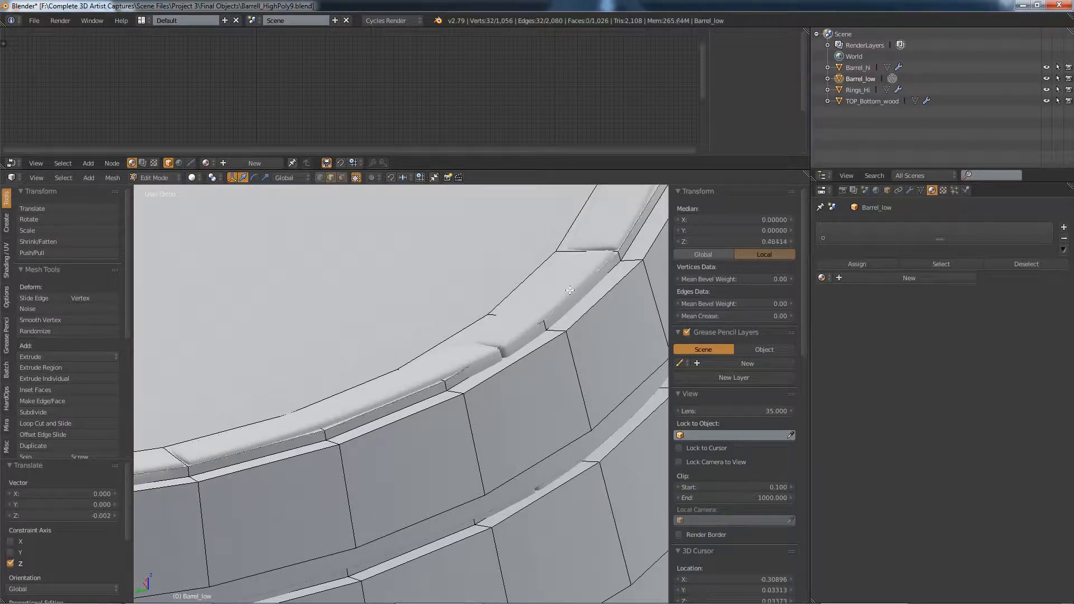
{"action": "right_click", "coordinate": [527, 276], "text": "alt+shift"}
{"action": "scroll", "coordinate": [526, 275], "scroll_direction": "down", "scroll_amount": 5}
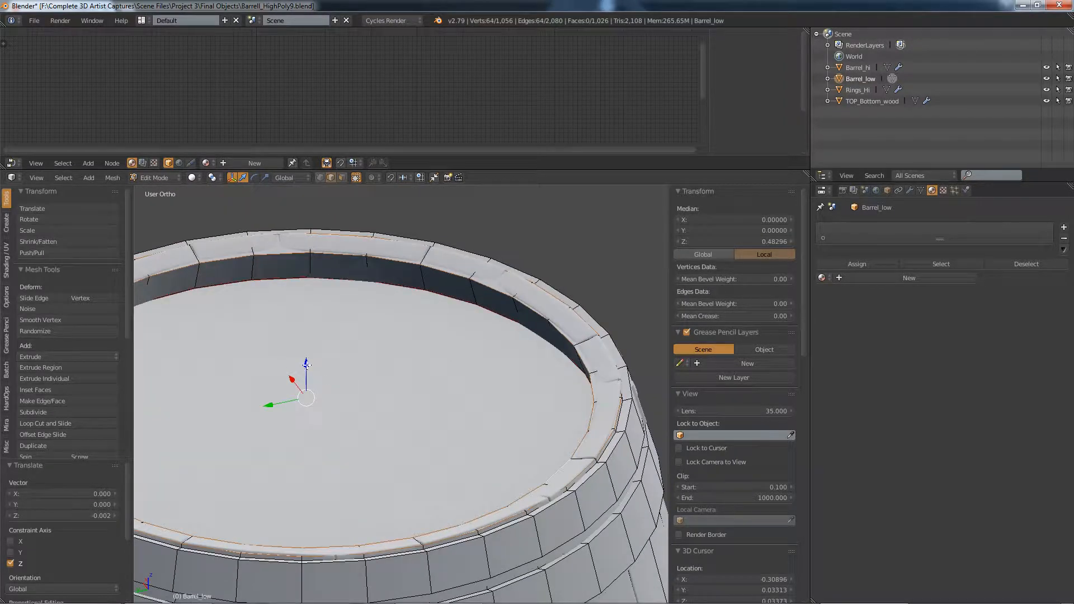
{"action": "left_click_drag", "start_coordinate": [306, 364], "coordinate": [296, 363]}
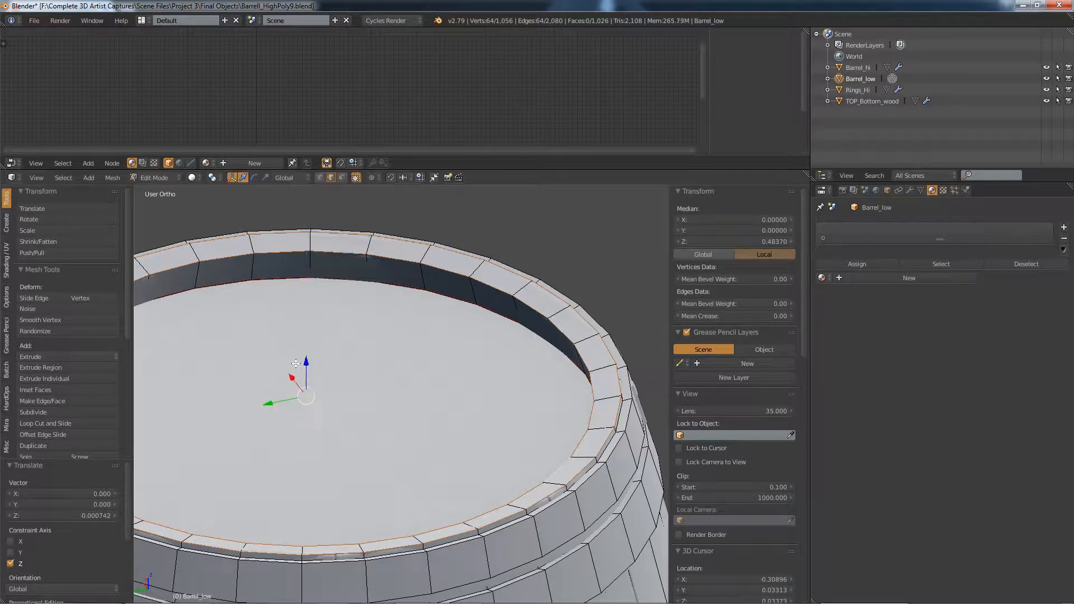
From the front view, raise the upper edge loops of the lowest metal ring about 0.002 along Z.
{"action": "scroll", "coordinate": [296, 364], "scroll_direction": "down", "scroll_amount": 2}
{"action": "middle_click_drag", "start_coordinate": [385, 460], "coordinate": [485, 339], "text": "shift"}
{"action": "middle_click_drag", "start_coordinate": [484, 440], "coordinate": [337, 420]}
{"action": "key", "text": "KP_1"}
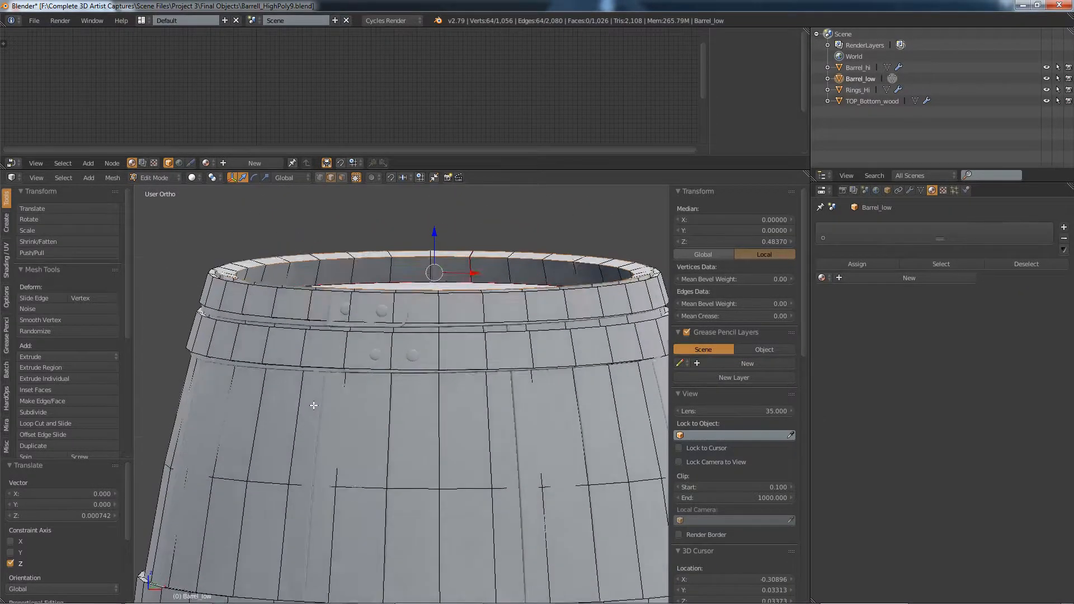
{"action": "scroll", "coordinate": [260, 353], "scroll_direction": "up", "scroll_amount": 4}
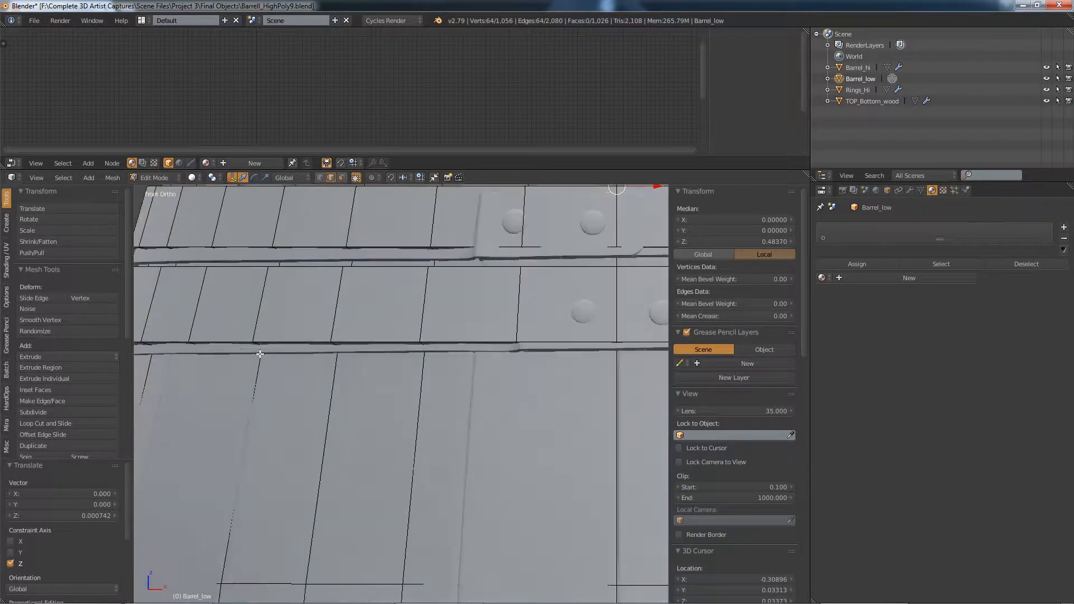
{"action": "middle_click_drag", "start_coordinate": [244, 348], "coordinate": [395, 373], "text": "shift"}
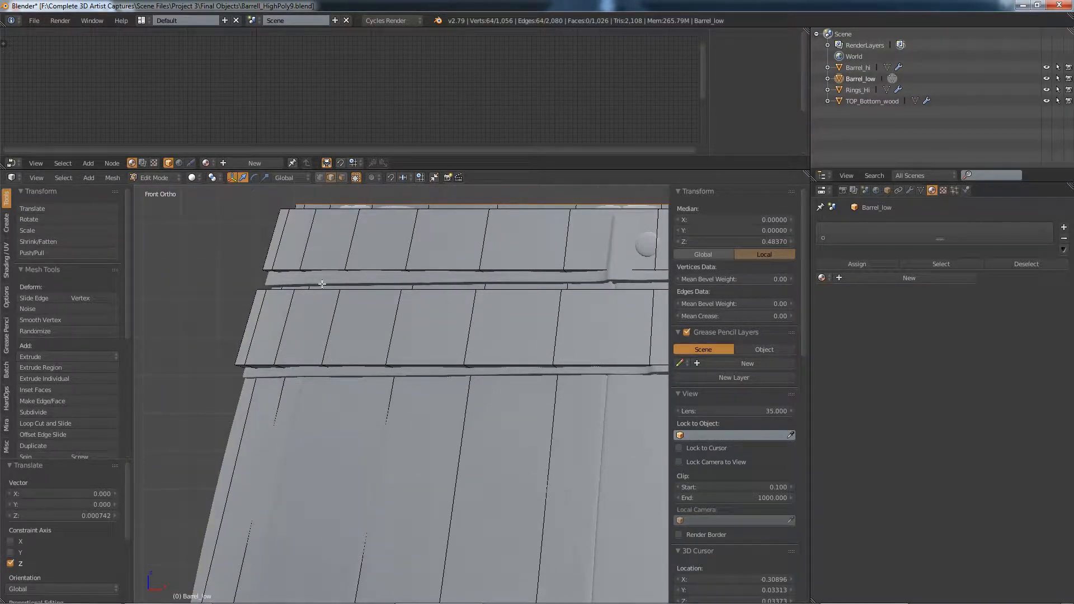
{"action": "scroll", "coordinate": [292, 289], "scroll_direction": "down", "scroll_amount": 6}
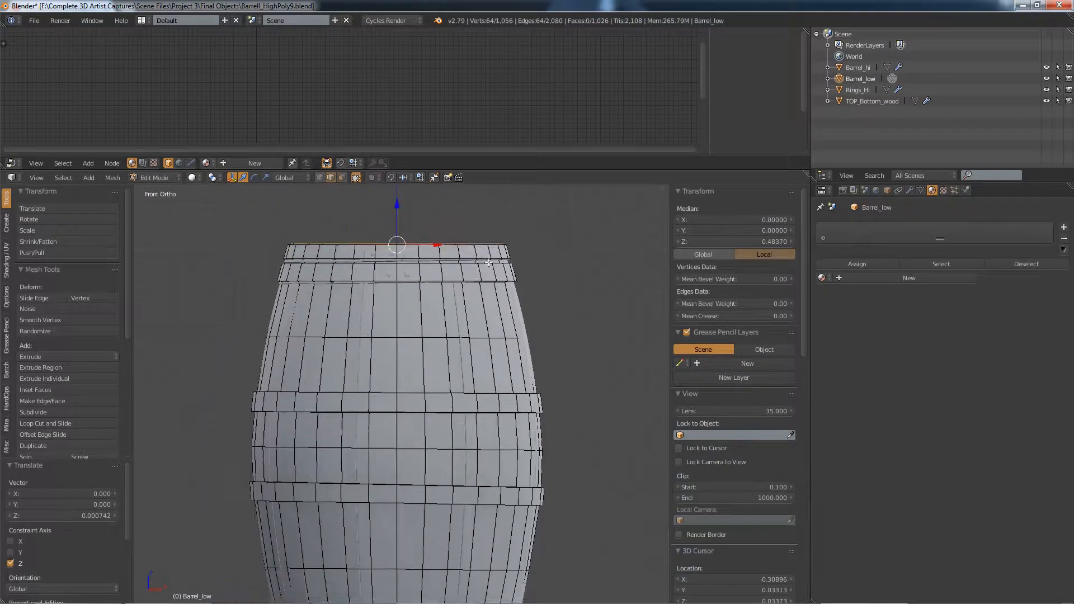
{"action": "scroll", "coordinate": [367, 446], "scroll_direction": "up", "scroll_amount": 4}
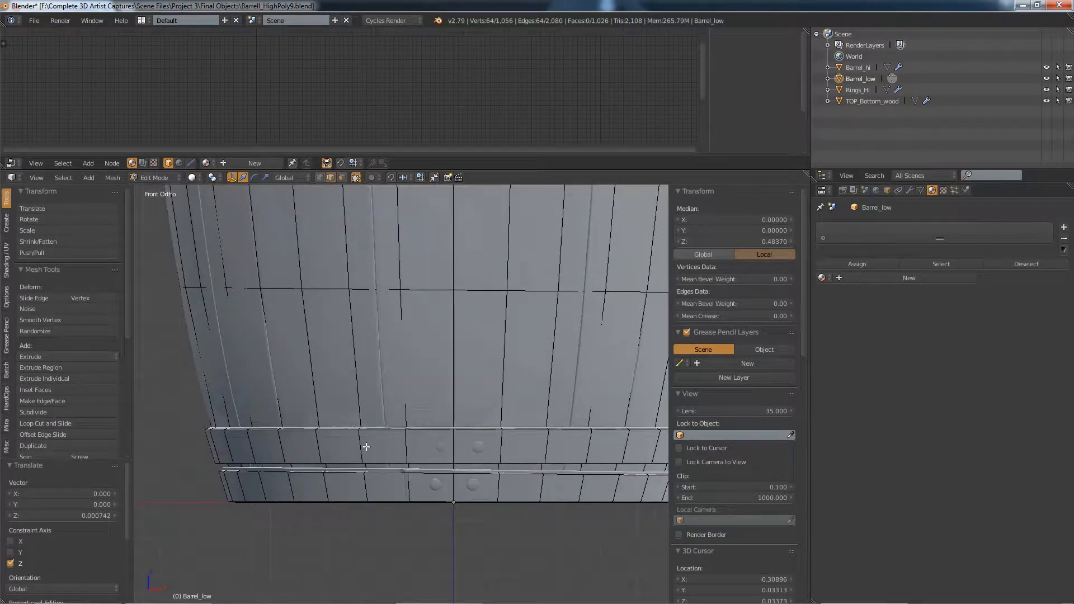
{"action": "scroll", "coordinate": [433, 484], "scroll_direction": "up", "scroll_amount": 5}
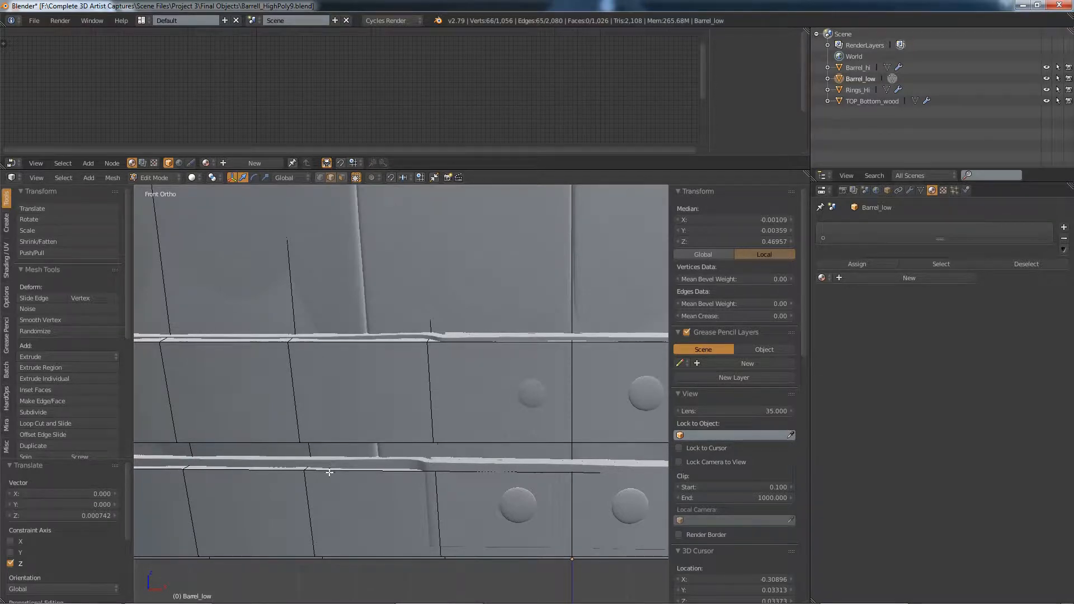
{"action": "right_click", "coordinate": [330, 466], "text": "alt"}
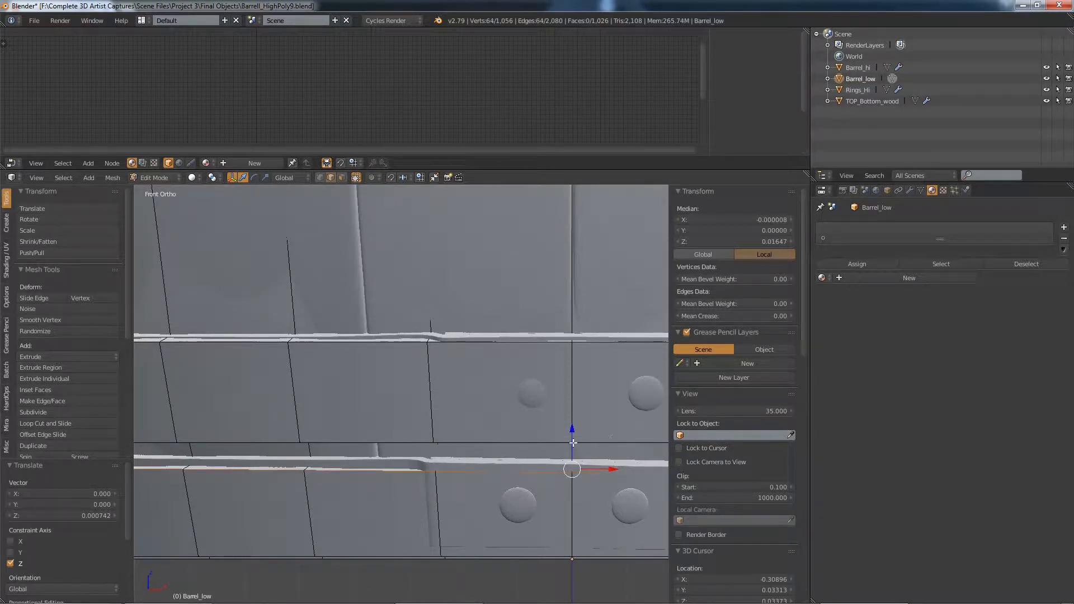
{"action": "left_click_drag", "start_coordinate": [574, 443], "coordinate": [570, 432]}
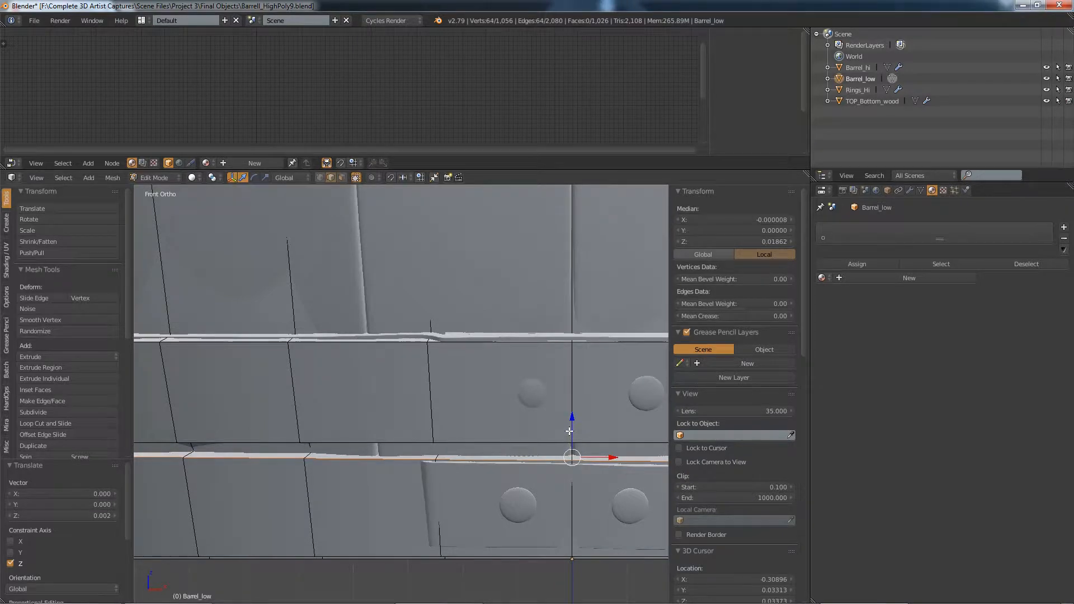
Raise the two upper edge loops of the second ring from the bottom, one after the other, about 0.001 each along Z.
{"action": "scroll", "coordinate": [570, 431], "scroll_direction": "down", "scroll_amount": 3}
{"action": "mouse_move", "coordinate": [592, 442]}
{"action": "middle_mouse_down", "text": "shift"}
{"action": "mouse_move", "coordinate": [307, 420]}
{"action": "mouse_move", "coordinate": [404, 436]}
{"action": "middle_mouse_up", "text": "shift"}
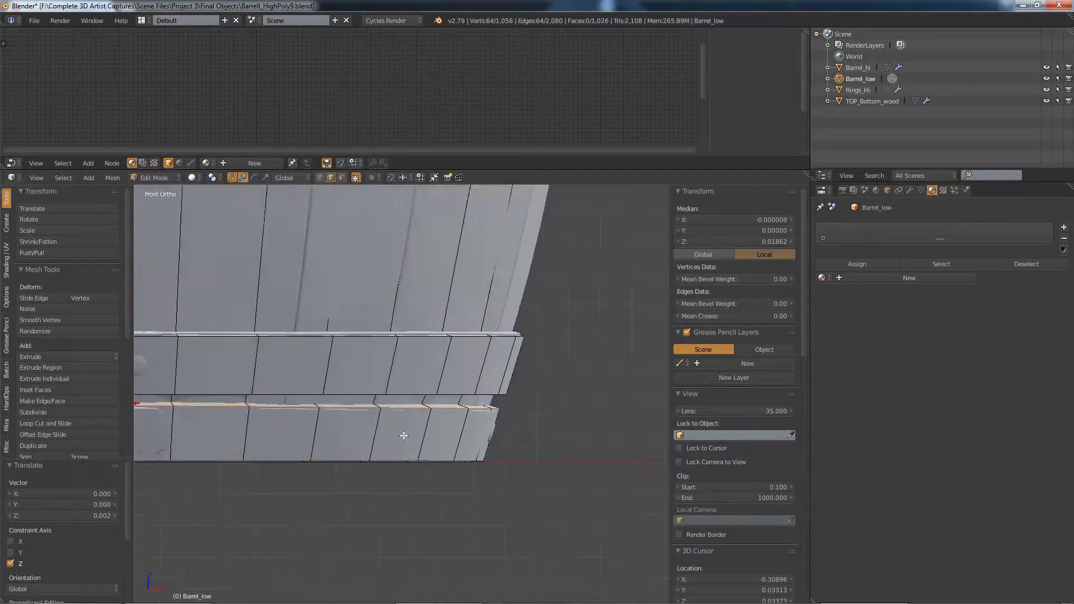
{"action": "scroll", "coordinate": [392, 437], "scroll_direction": "up", "scroll_amount": 2}
{"action": "scroll", "coordinate": [592, 356], "scroll_direction": "up", "scroll_amount": 2}
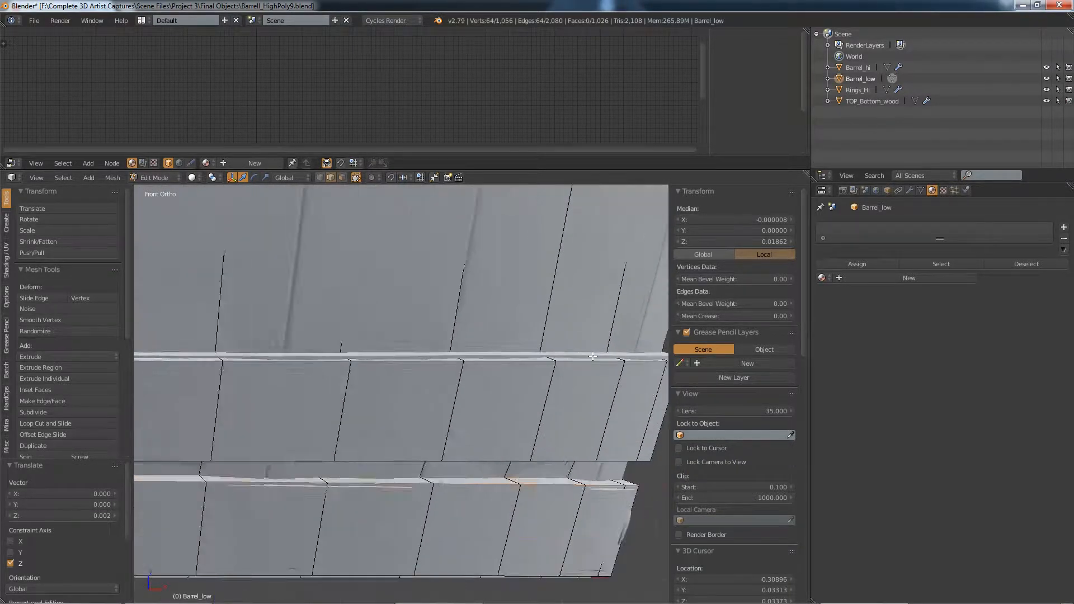
{"action": "scroll", "coordinate": [593, 356], "scroll_direction": "up", "scroll_amount": 2}
{"action": "right_click", "coordinate": [592, 356]}
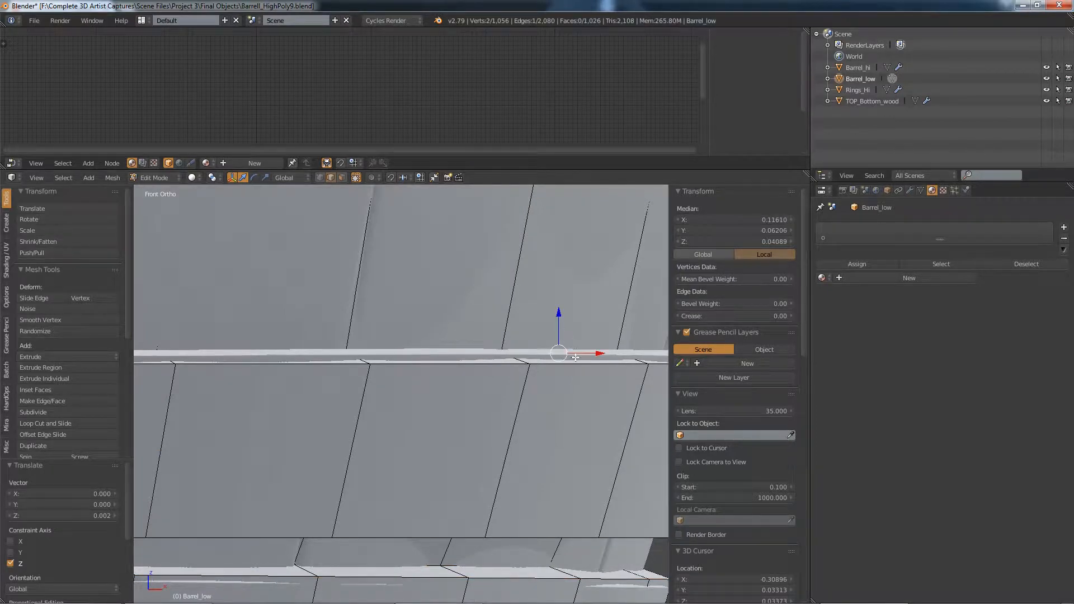
{"action": "right_click", "coordinate": [575, 357], "text": "alt"}
{"action": "scroll", "coordinate": [560, 355], "scroll_direction": "down", "scroll_amount": 5}
{"action": "middle_click_drag", "start_coordinate": [345, 353], "coordinate": [590, 387], "text": "shift"}
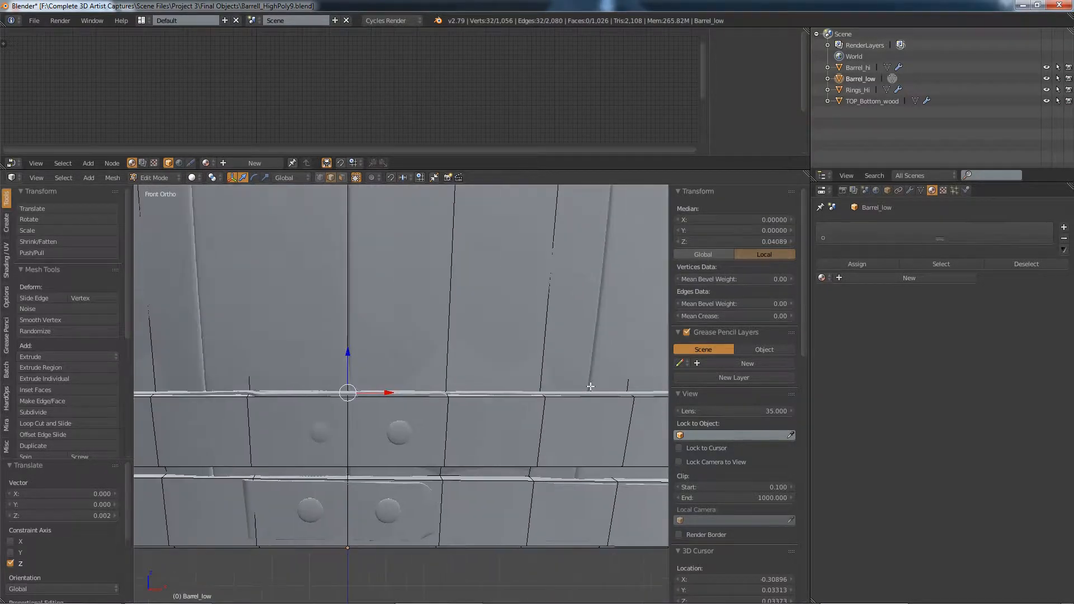
{"action": "key", "text": "g"}
{"action": "key", "text": "z"}
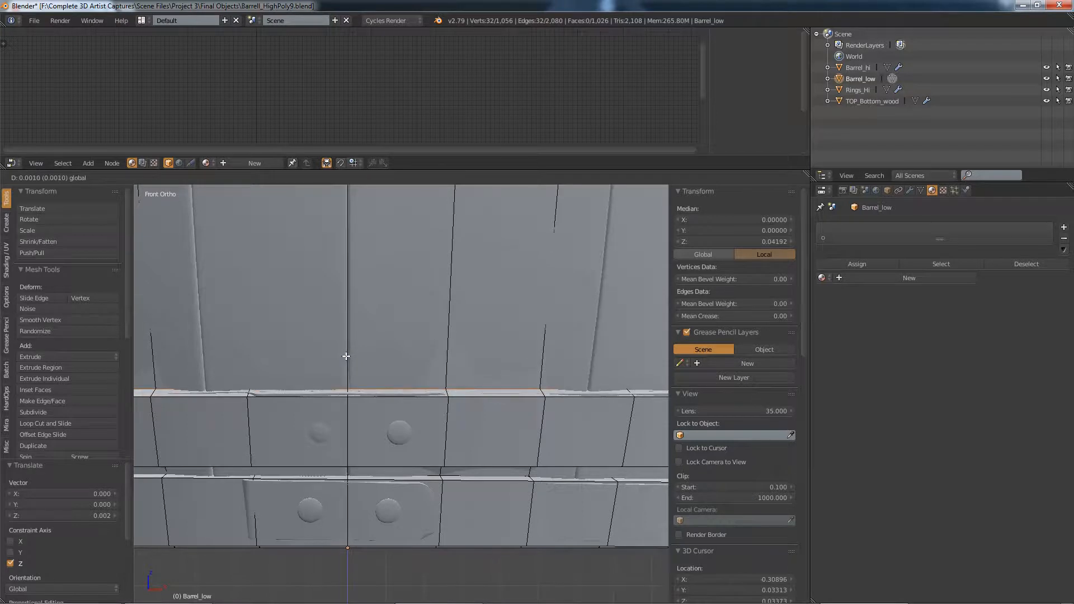
{"action": "left_click", "coordinate": [359, 370]}
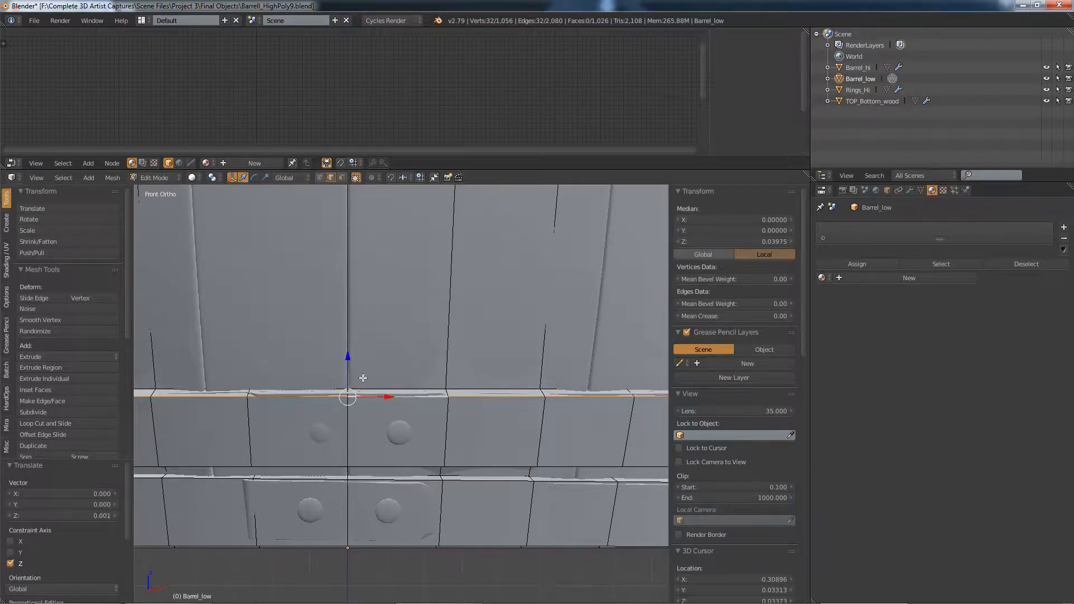
{"action": "left_click_drag", "start_coordinate": [348, 373], "coordinate": [347, 370]}
{"action": "scroll", "coordinate": [347, 370], "scroll_direction": "down", "scroll_amount": 3}
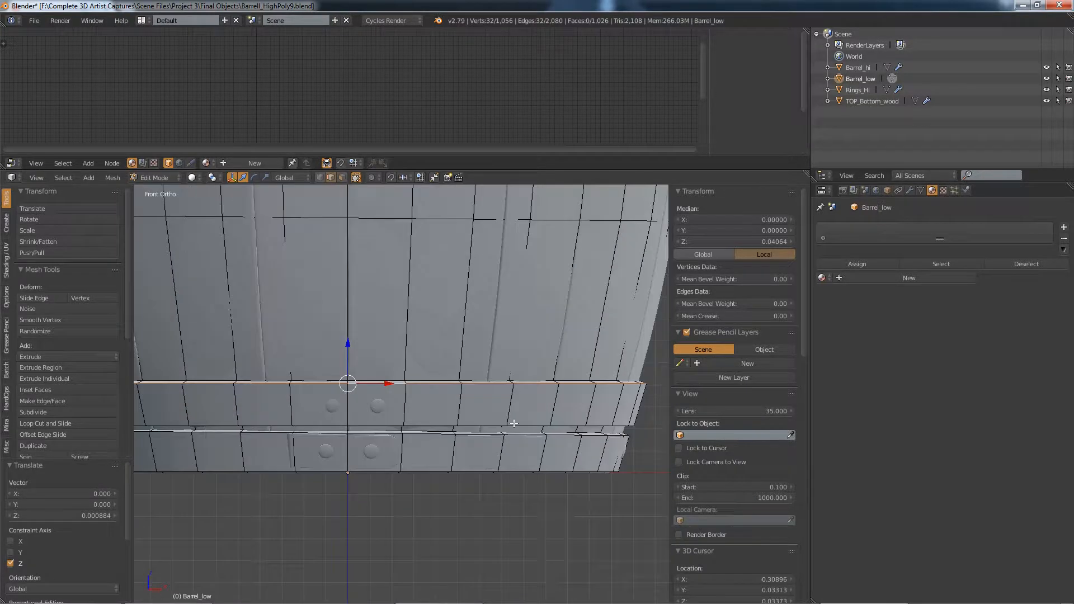
Select both lower edge loops of the second ring from the top and move them down about 0.002 along Z.
{"action": "middle_click_drag", "start_coordinate": [515, 424], "coordinate": [647, 365], "text": "shift"}
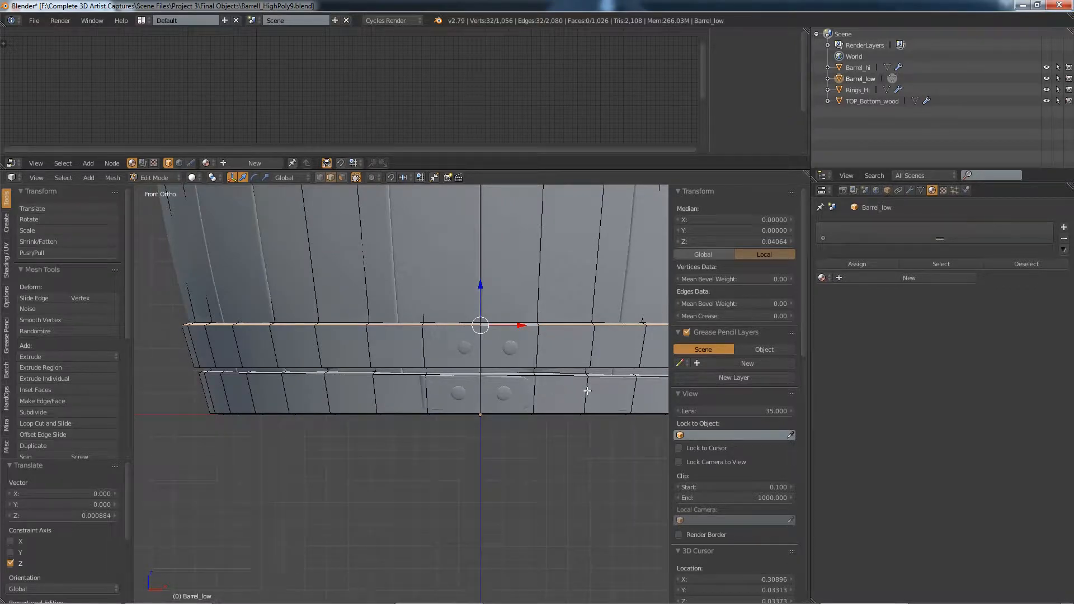
{"action": "middle_click_drag", "start_coordinate": [587, 391], "coordinate": [506, 571], "text": "shift"}
{"action": "scroll", "coordinate": [458, 324], "scroll_direction": "down", "scroll_amount": 4}
{"action": "middle_click_drag", "start_coordinate": [456, 298], "coordinate": [460, 474], "text": "shift"}
{"action": "middle_click_drag", "start_coordinate": [464, 324], "coordinate": [443, 517], "text": "shift"}
{"action": "scroll", "coordinate": [405, 397], "scroll_direction": "up", "scroll_amount": 6}
{"action": "middle_click_drag", "start_coordinate": [339, 417], "coordinate": [454, 415], "text": "shift"}
{"action": "scroll", "coordinate": [407, 411], "scroll_direction": "up", "scroll_amount": 2}
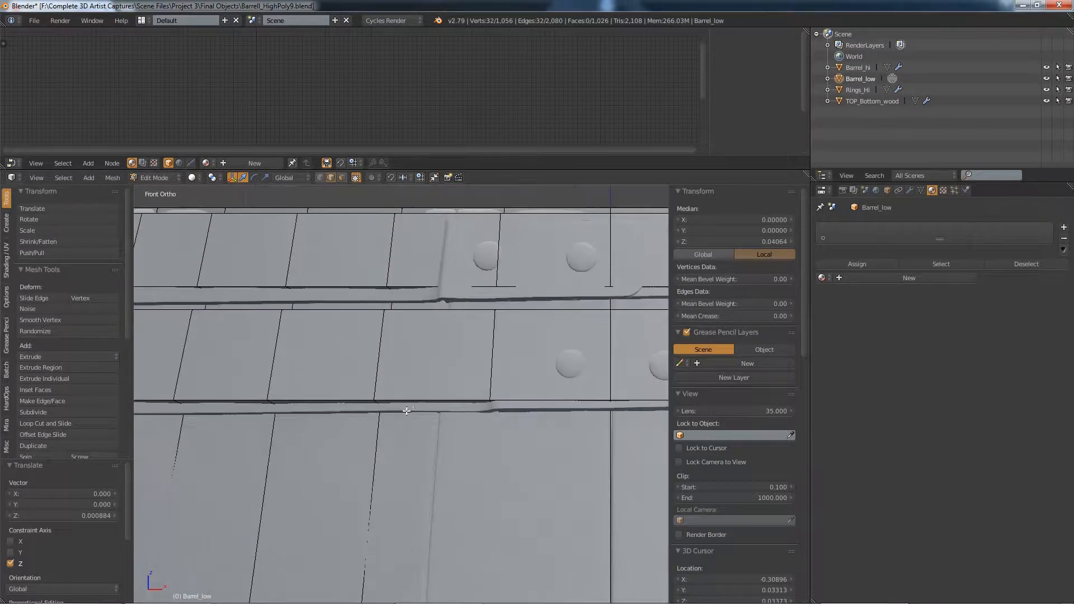
{"action": "left_click", "coordinate": [410, 406], "text": "alt"}
{"action": "left_click", "coordinate": [410, 400], "text": "alt+shift"}
{"action": "scroll", "coordinate": [437, 392], "scroll_direction": "down", "scroll_amount": 4}
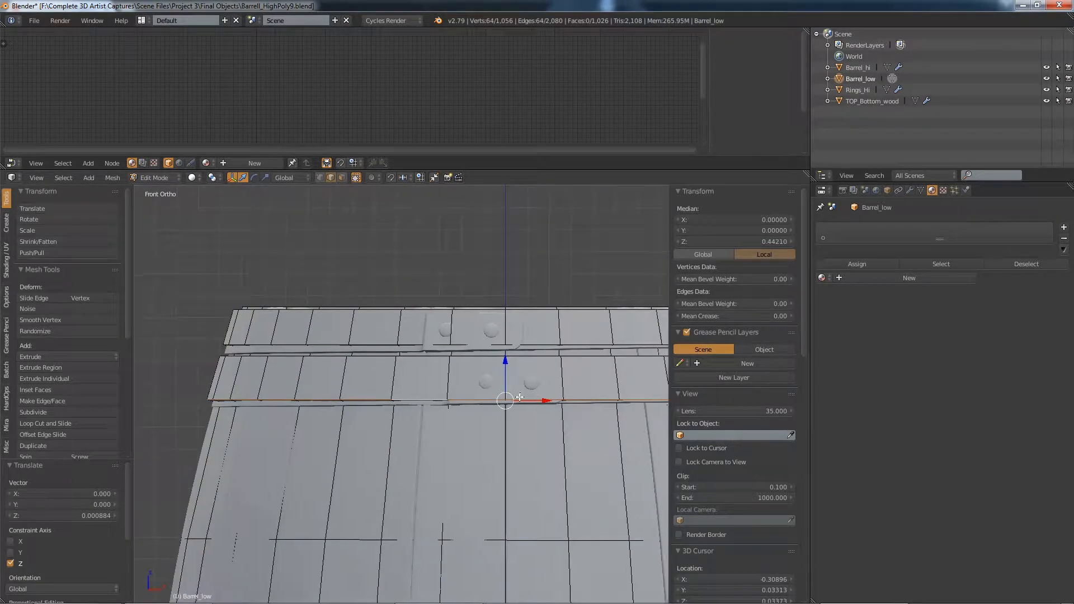
{"action": "left_click_drag", "start_coordinate": [463, 374], "coordinate": [462, 387]}
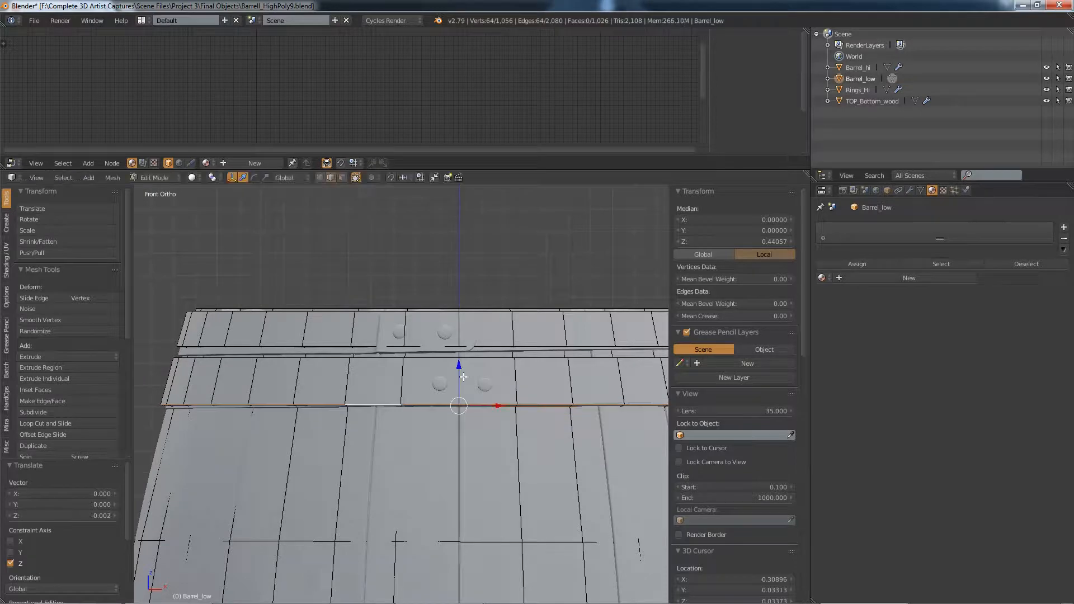
Rotate the lower edge loops of the second ring from the top by about -0.59° in the front view.
{"action": "scroll", "coordinate": [462, 387], "scroll_direction": "down", "scroll_amount": 3}
{"action": "key", "text": "r"}
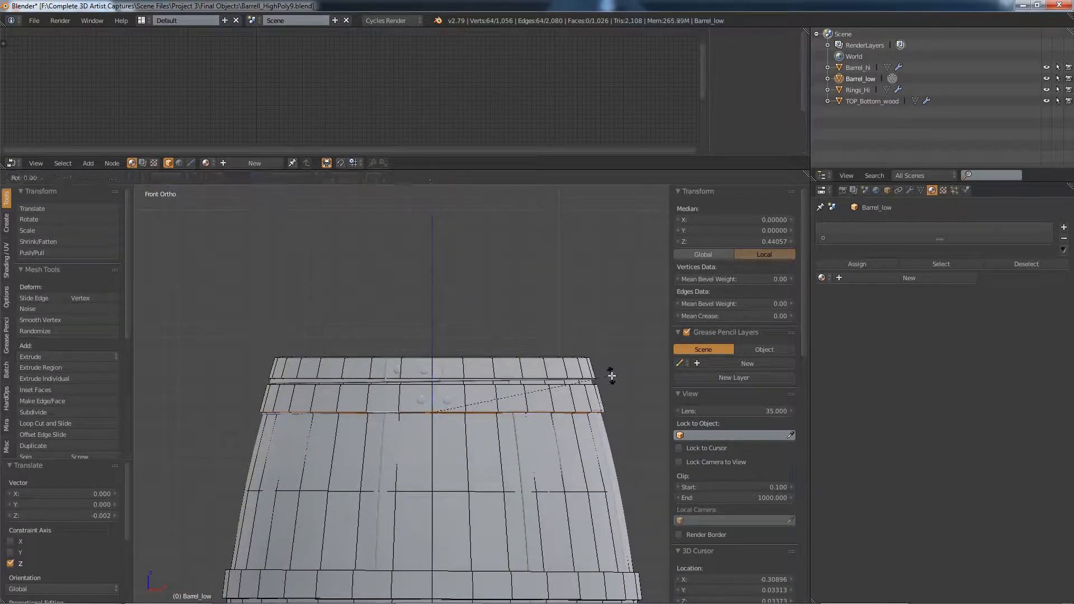
{"action": "left_click", "coordinate": [610, 374]}
{"action": "scroll", "coordinate": [442, 386], "scroll_direction": "up", "scroll_amount": 7}
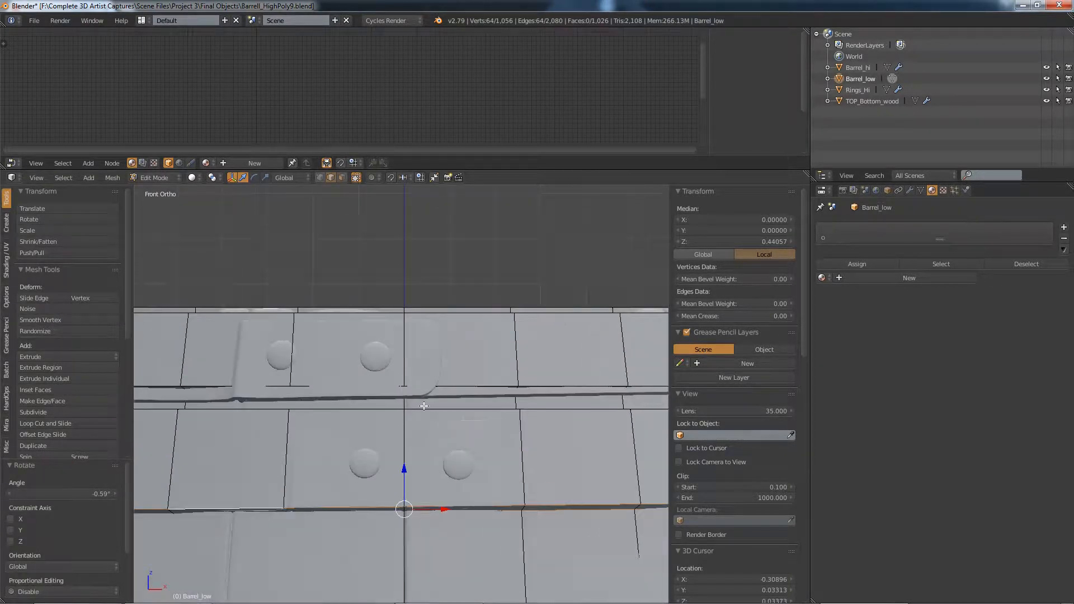
Select both upper edge loops of the second ring from the top and move them down about 0.003 along Z.
{"action": "middle_click_drag", "start_coordinate": [425, 407], "coordinate": [429, 429]}
{"action": "right_click", "coordinate": [529, 570]}
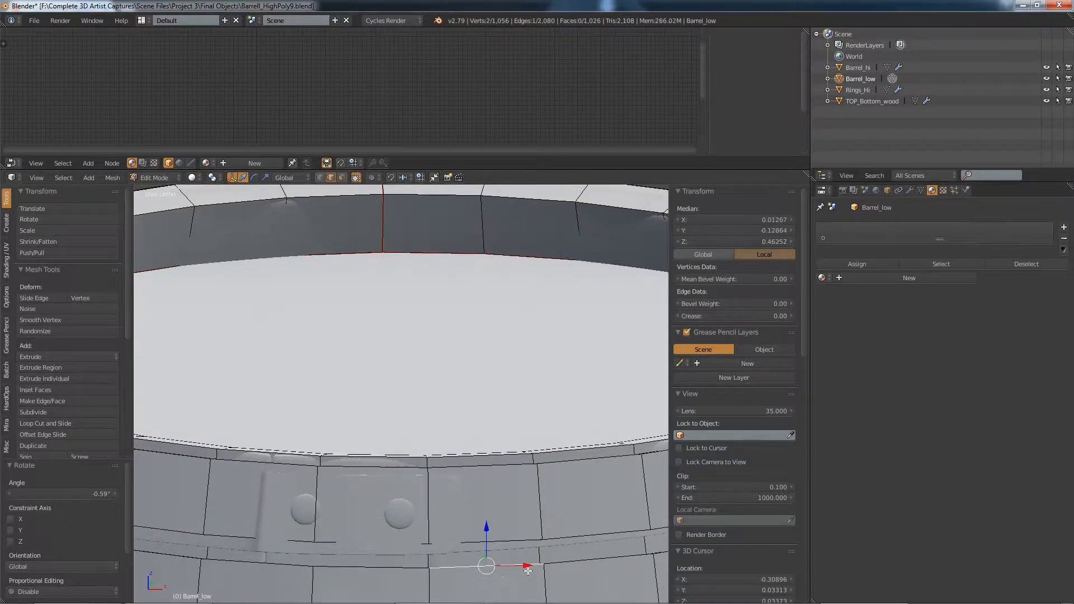
{"action": "scroll", "coordinate": [476, 559], "scroll_direction": "down", "scroll_amount": 5}
{"action": "scroll", "coordinate": [198, 518], "scroll_direction": "up", "scroll_amount": 5}
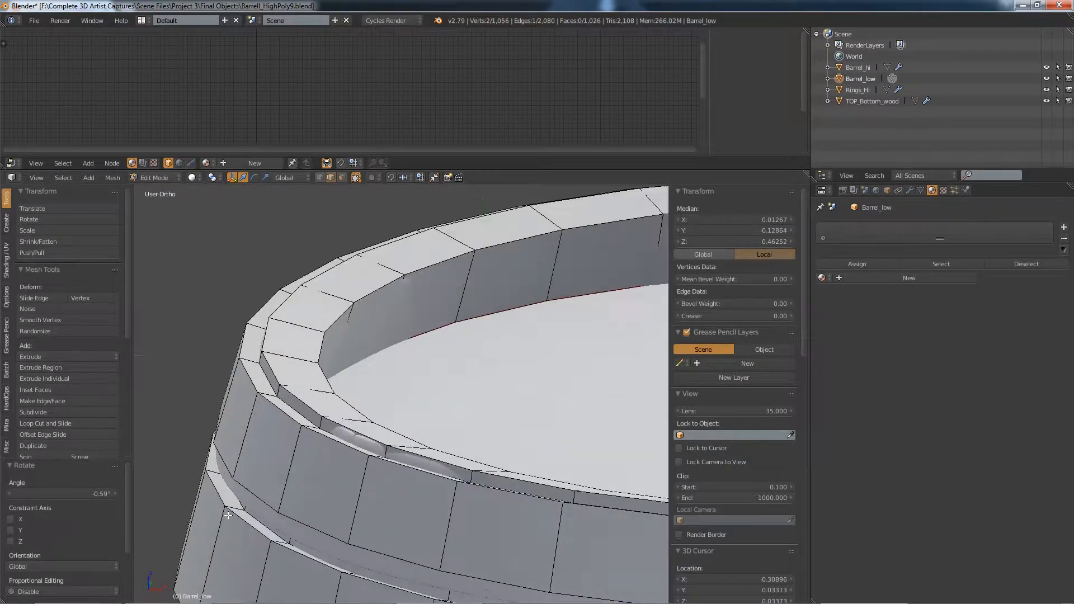
{"action": "right_click", "coordinate": [265, 524], "text": "alt+shift"}
{"action": "right_click", "coordinate": [266, 526]}
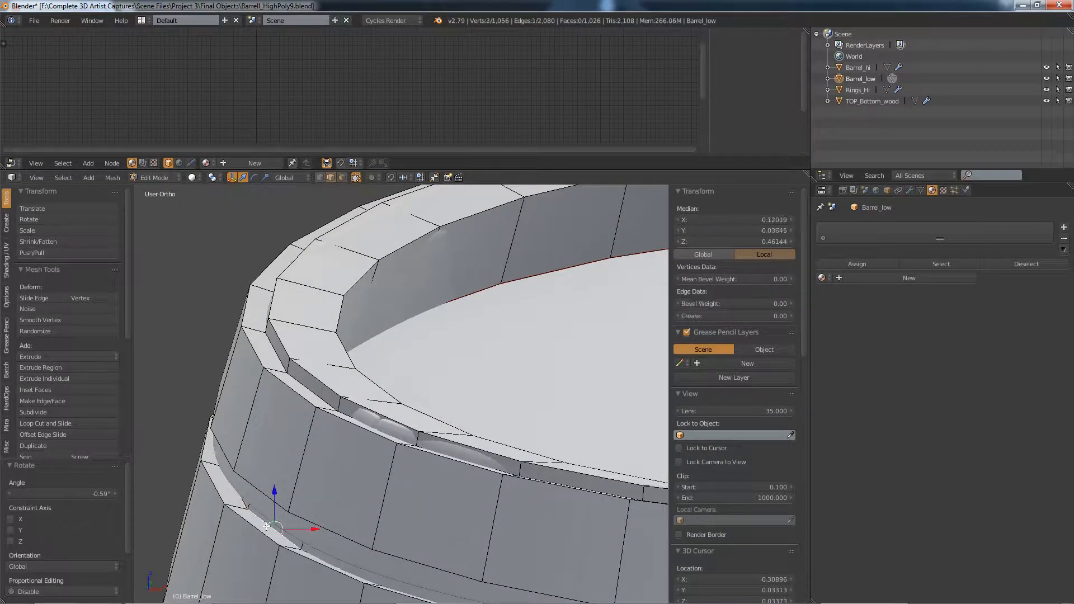
{"action": "right_click", "coordinate": [252, 529], "text": "alt"}
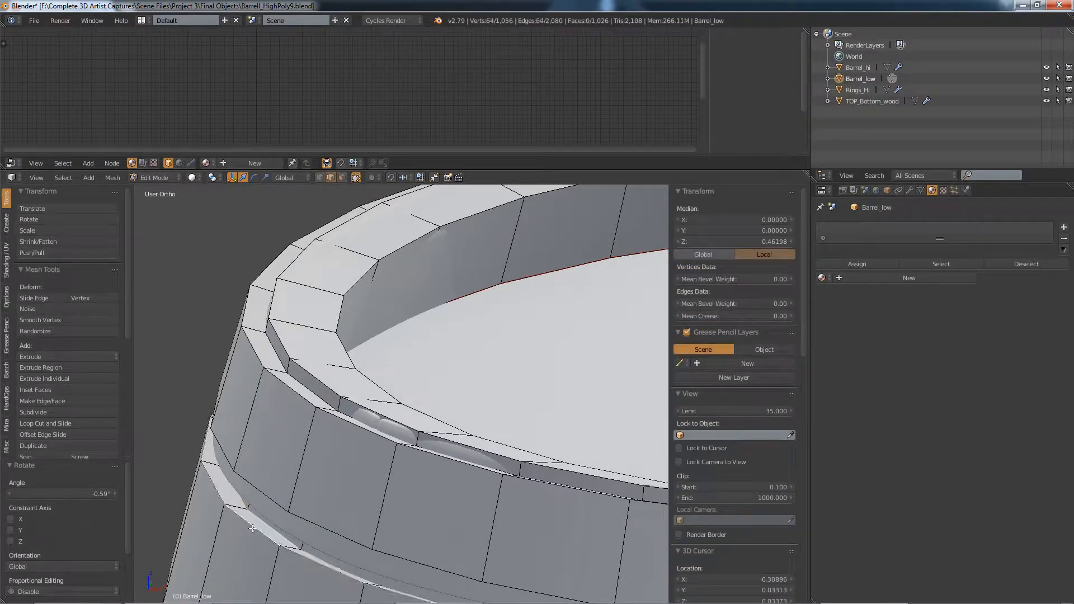
{"action": "key", "text": "KP_1"}
{"action": "scroll", "coordinate": [265, 529], "scroll_direction": "down", "scroll_amount": 5}
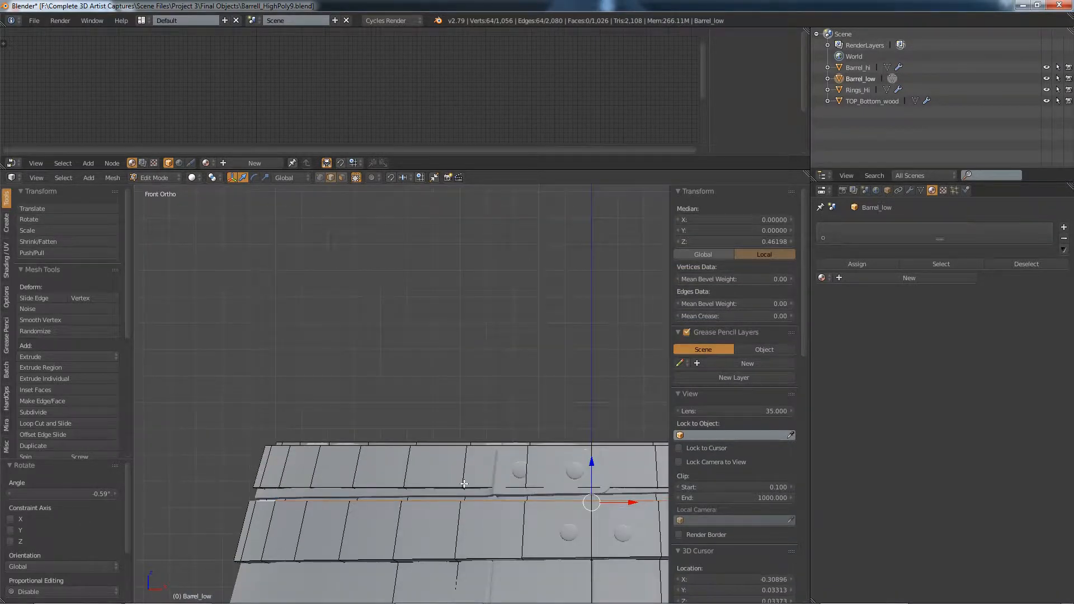
{"action": "middle_click_drag", "start_coordinate": [464, 484], "coordinate": [278, 361], "text": "shift"}
{"action": "key", "text": "g"}
{"action": "key", "text": "z"}
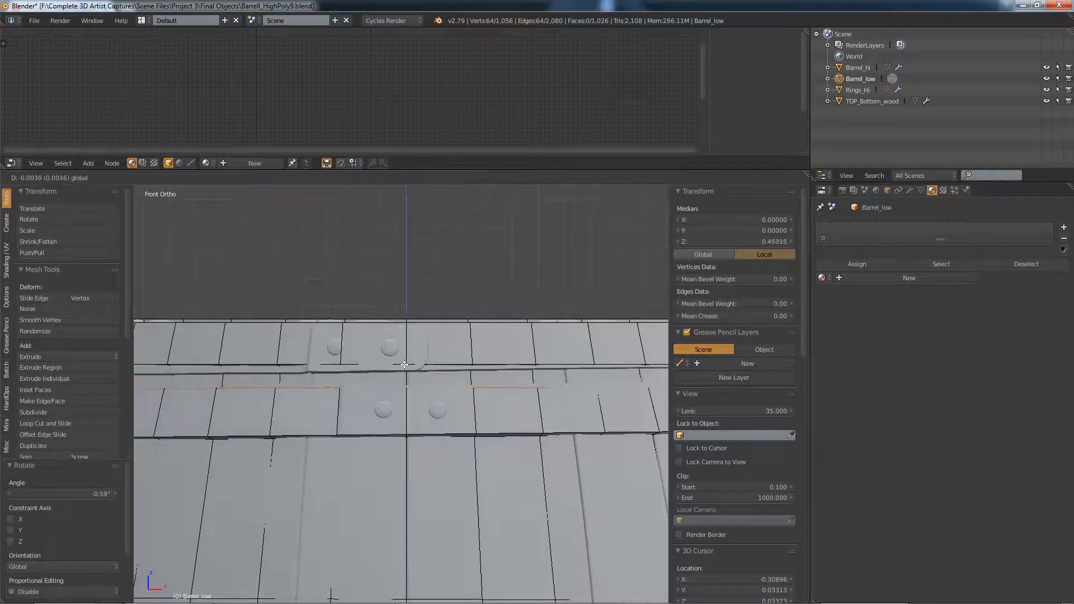
{"action": "left_click", "coordinate": [403, 363]}
Rotate the upper edge loops of the second ring from the top by about -0.74° and raise them about 0.0008 along Z.
{"action": "scroll", "coordinate": [402, 362], "scroll_direction": "down", "scroll_amount": 1}
{"action": "scroll", "coordinate": [403, 363], "scroll_direction": "down", "scroll_amount": 2}
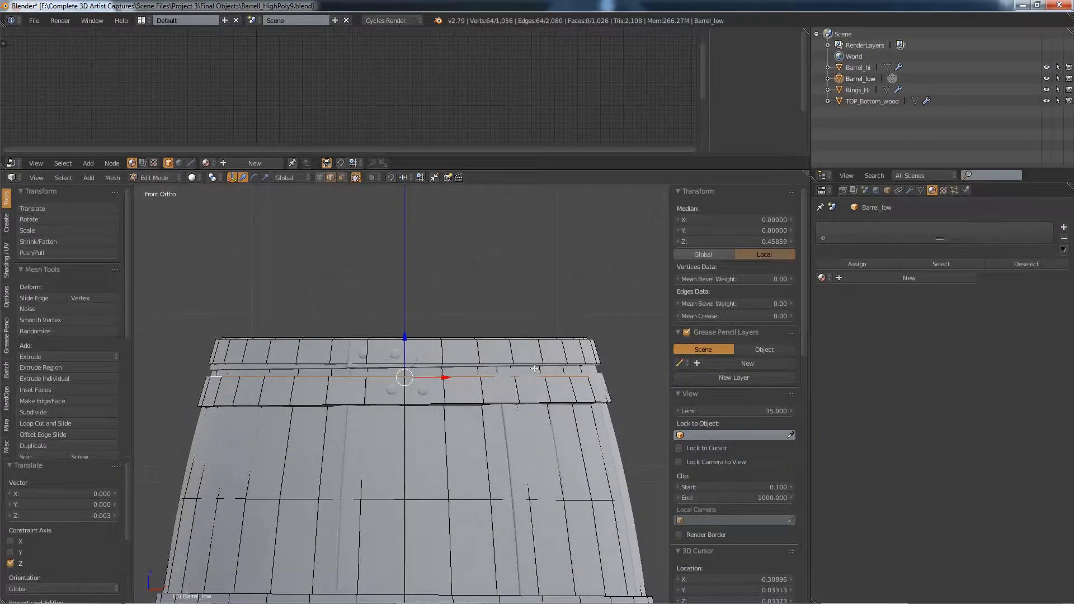
{"action": "key", "text": "r"}
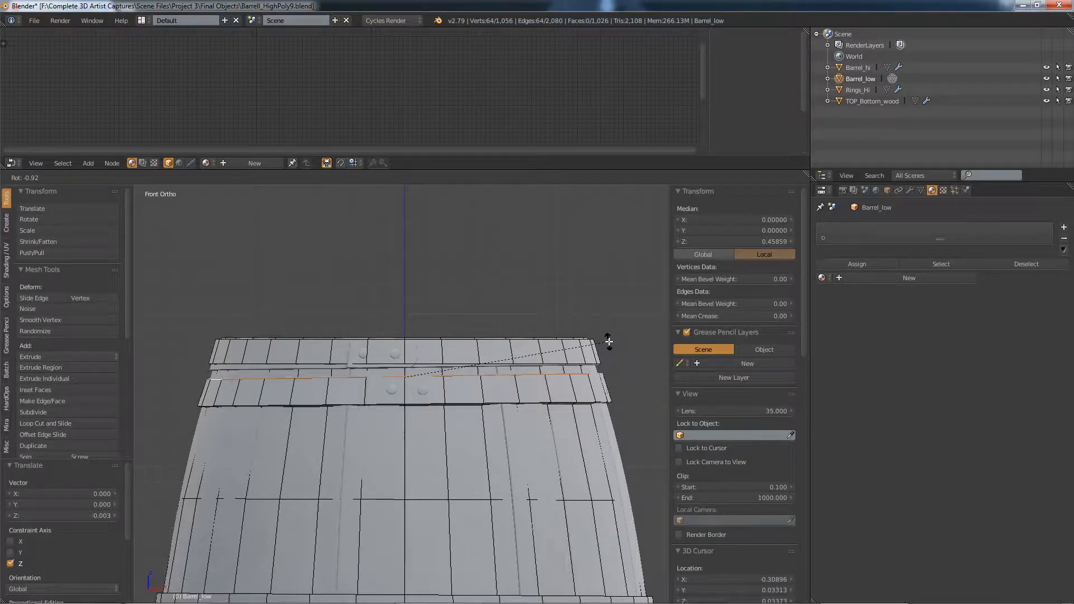
{"action": "left_click", "coordinate": [609, 342]}
{"action": "scroll", "coordinate": [334, 385], "scroll_direction": "up", "scroll_amount": 5}
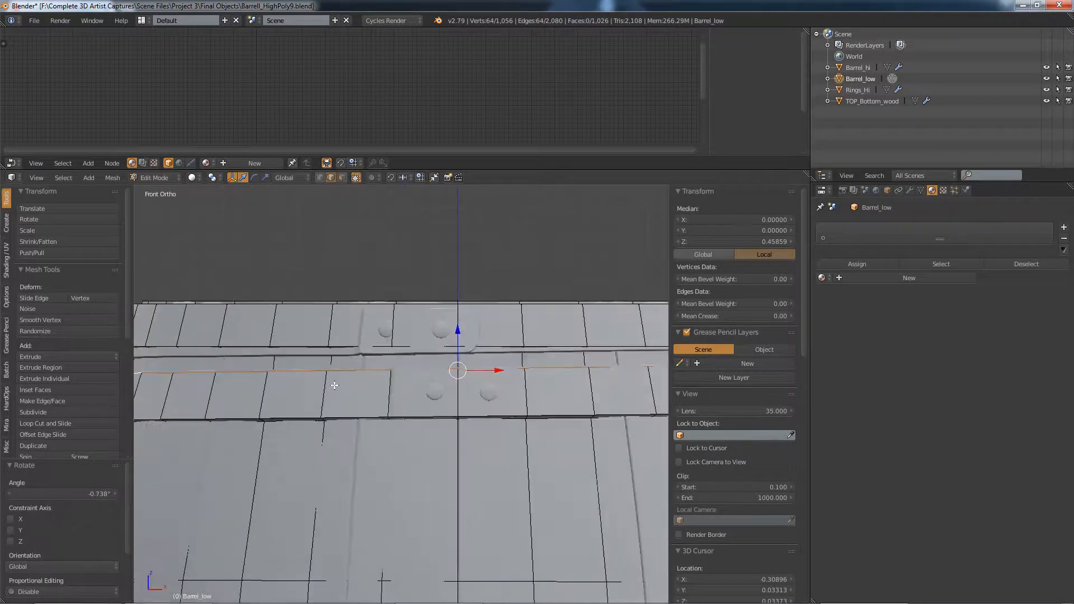
{"action": "left_click_drag", "start_coordinate": [459, 346], "coordinate": [458, 345]}
Select both lower edge loops of the topmost ring and move them down about 0.002 along Z.
{"action": "scroll", "coordinate": [458, 345], "scroll_direction": "down", "scroll_amount": 2}
{"action": "middle_click_drag", "start_coordinate": [527, 348], "coordinate": [444, 406], "text": "shift"}
{"action": "scroll", "coordinate": [350, 412], "scroll_direction": "up", "scroll_amount": 3}
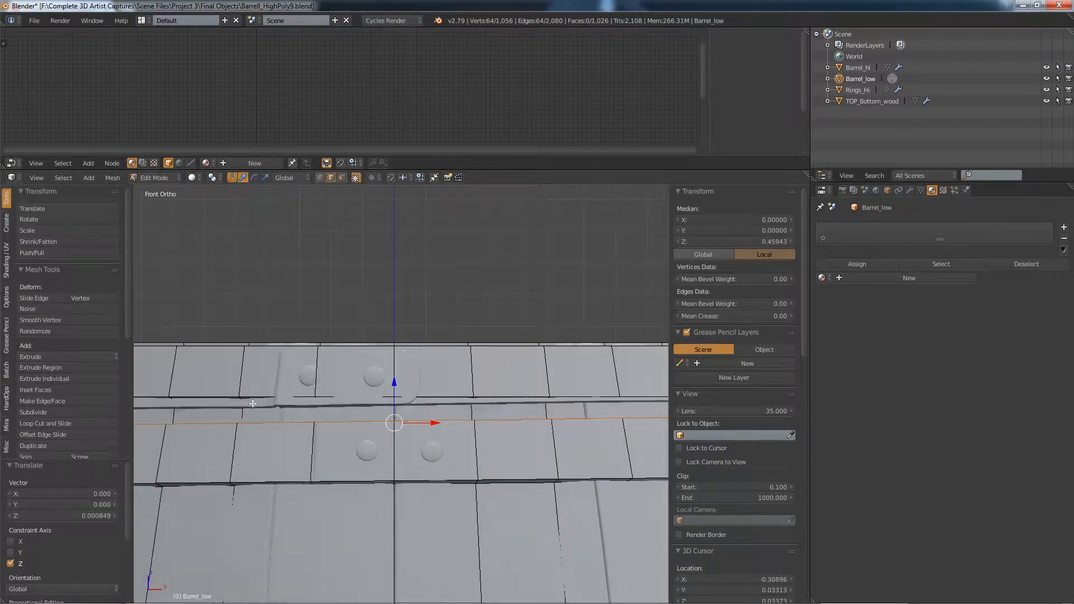
{"action": "right_click", "coordinate": [228, 400], "text": "alt"}
{"action": "right_click", "coordinate": [246, 395], "text": "alt+shift"}
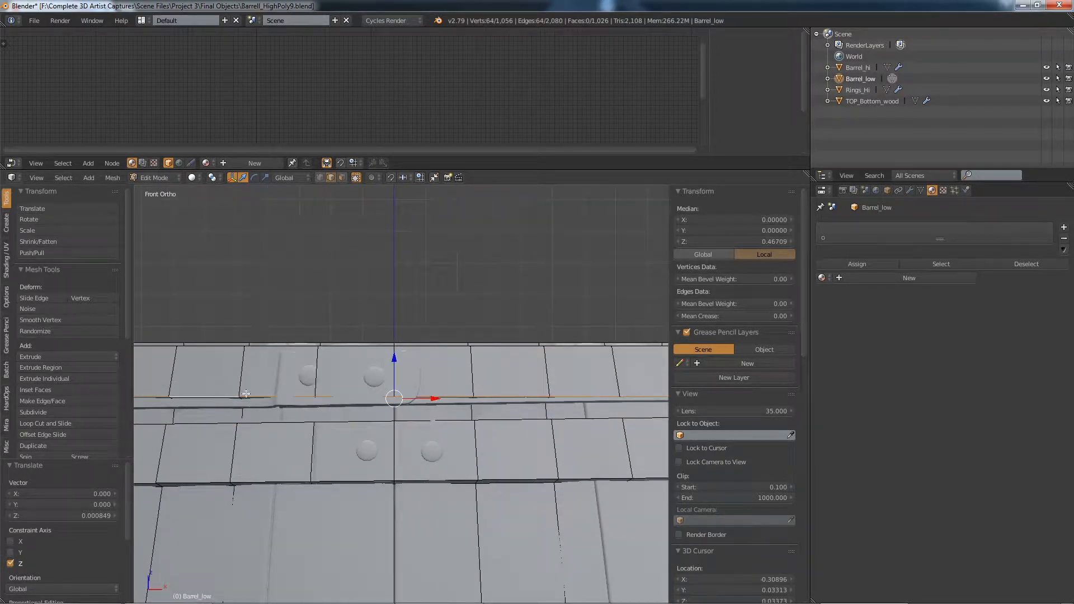
{"action": "key", "text": "g"}
{"action": "key", "text": "z"}
{"action": "left_click", "coordinate": [416, 401]}
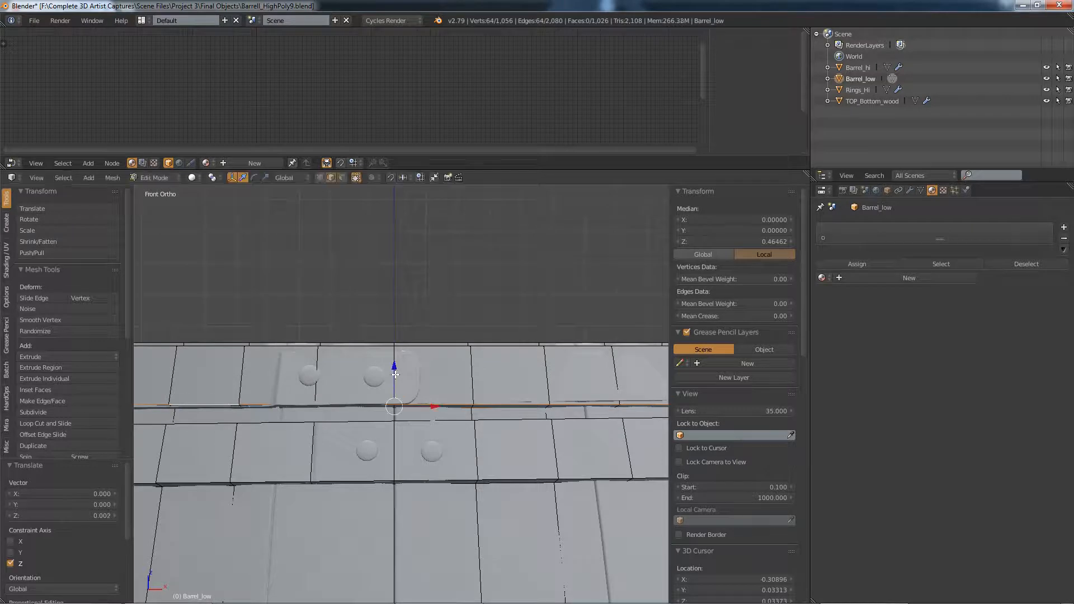
Rotate the lower edge loops of the topmost ring by about -0.58° in the front view.
{"action": "scroll", "coordinate": [417, 402], "scroll_direction": "down", "scroll_amount": 2}
{"action": "scroll", "coordinate": [417, 403], "scroll_direction": "down", "scroll_amount": 3}
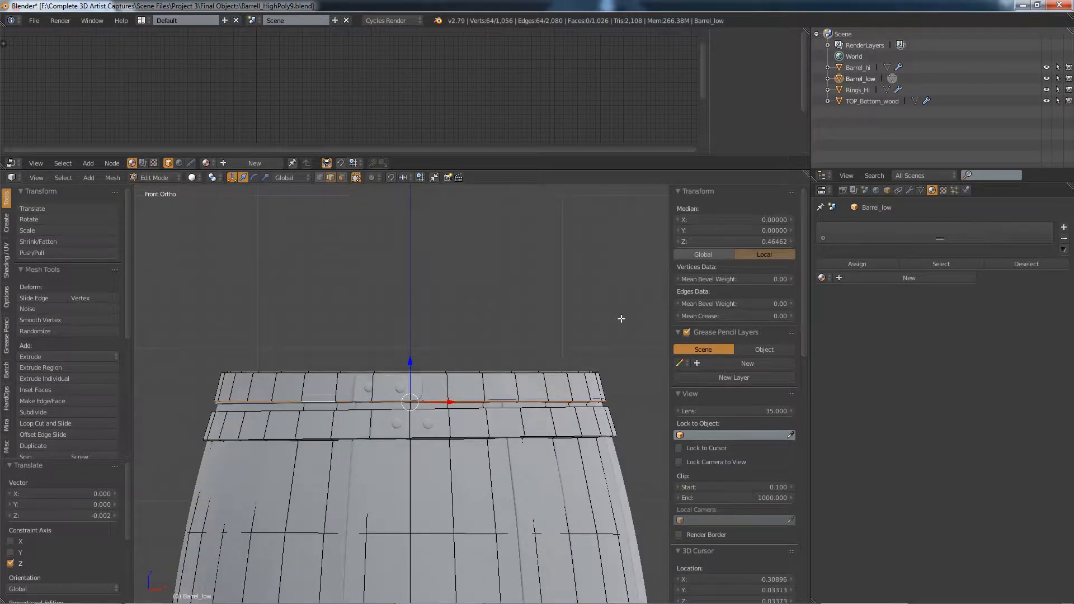
{"action": "key", "text": "r"}
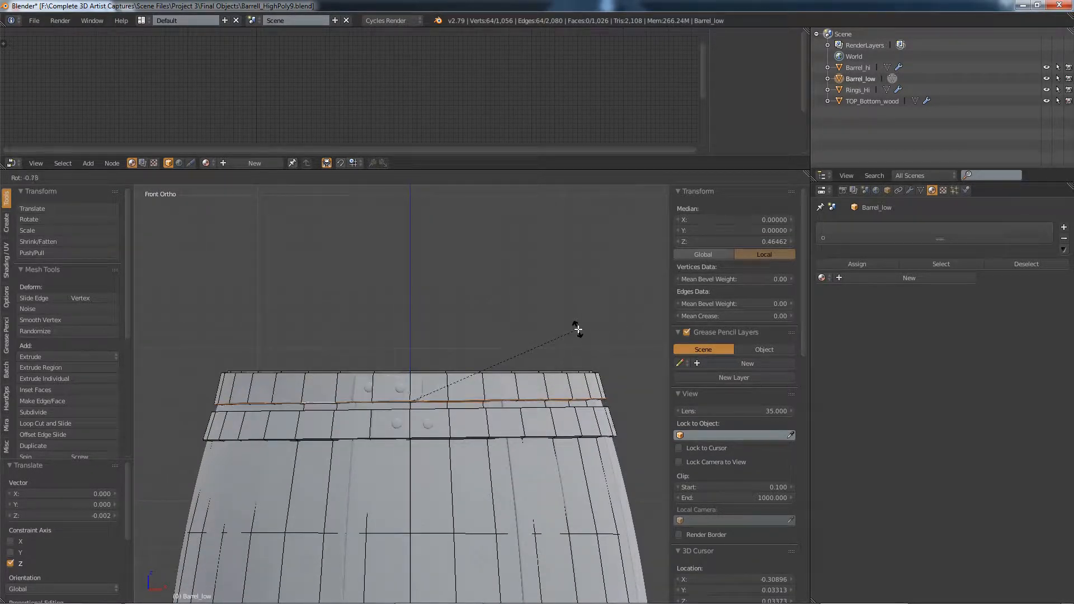
{"action": "left_click", "coordinate": [579, 330]}
Select both upper edge loops of the topmost ring and move them down about 0.002 along Z in the front view.
{"action": "middle_click_drag", "start_coordinate": [408, 381], "coordinate": [412, 446]}
{"action": "scroll", "coordinate": [412, 446], "scroll_direction": "up", "scroll_amount": 8}
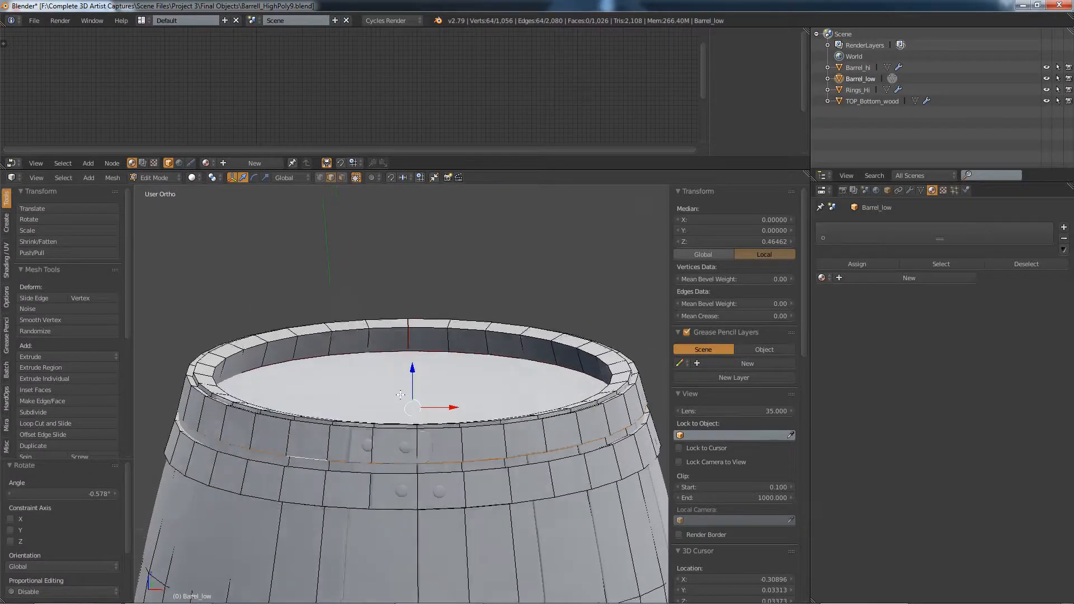
{"action": "right_click", "coordinate": [491, 416], "text": "alt"}
{"action": "middle_click_drag", "start_coordinate": [491, 416], "coordinate": [490, 431]}
{"action": "scroll", "coordinate": [490, 431], "scroll_direction": "down", "scroll_amount": 3}
{"action": "right_click", "coordinate": [521, 564], "text": "alt+shift"}
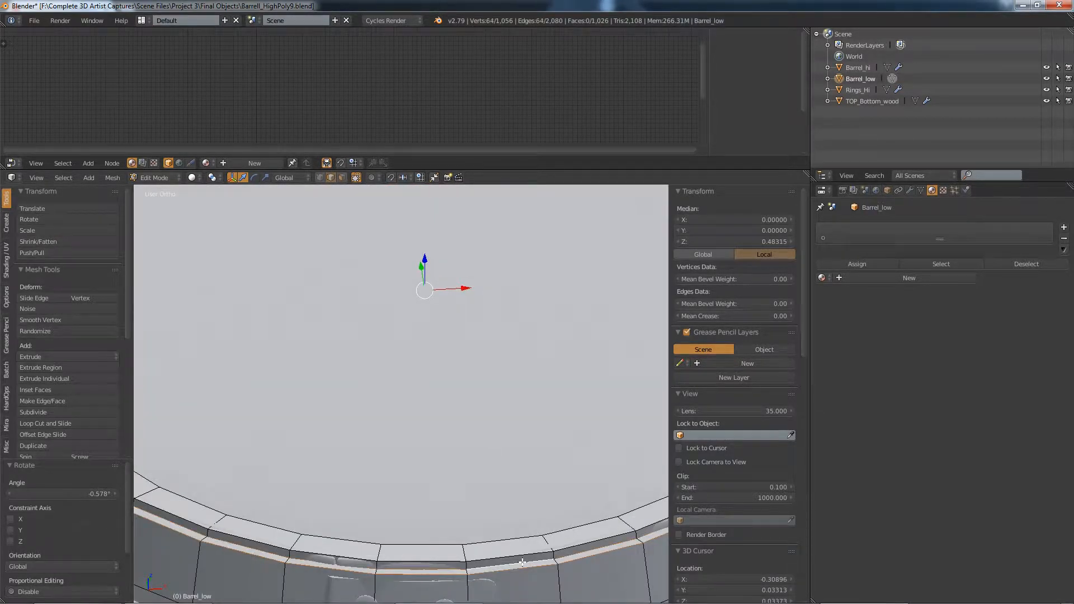
{"action": "key", "text": "KP_1"}
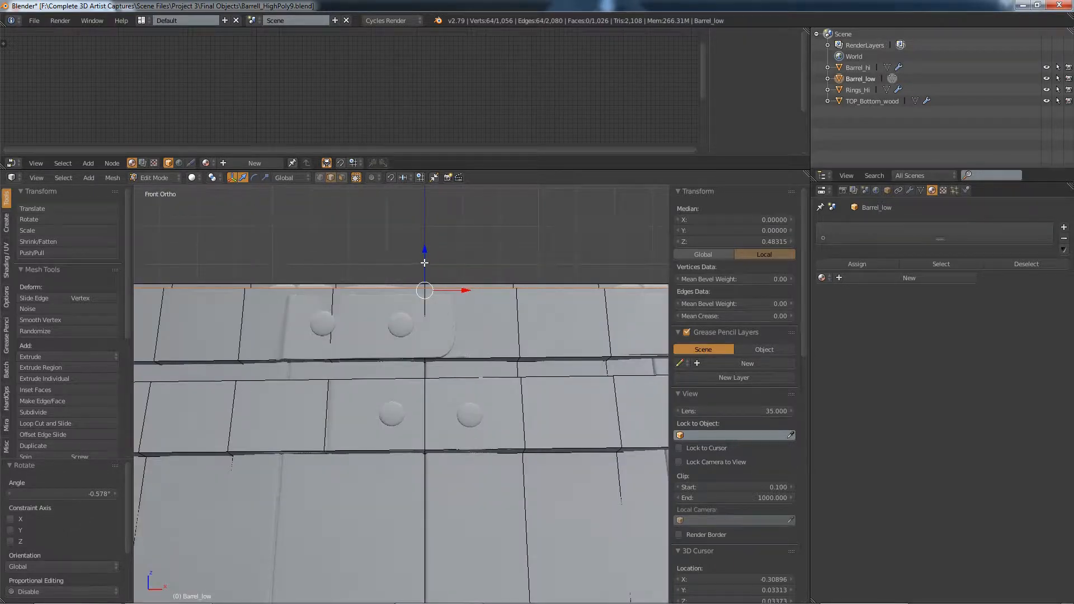
{"action": "left_click_drag", "start_coordinate": [425, 263], "coordinate": [422, 268]}
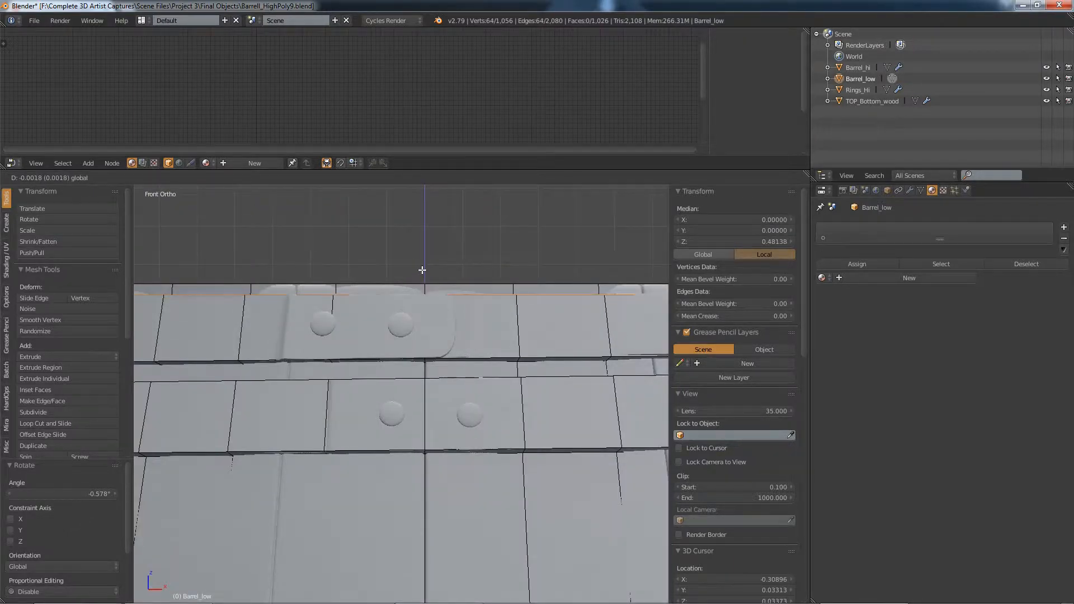
Rotate the upper edge loops of the topmost ring by about -0.32° in the front view.
{"action": "scroll", "coordinate": [422, 269], "scroll_direction": "down", "scroll_amount": 5}
{"action": "middle_click_drag", "start_coordinate": [489, 265], "coordinate": [467, 286], "text": "shift"}
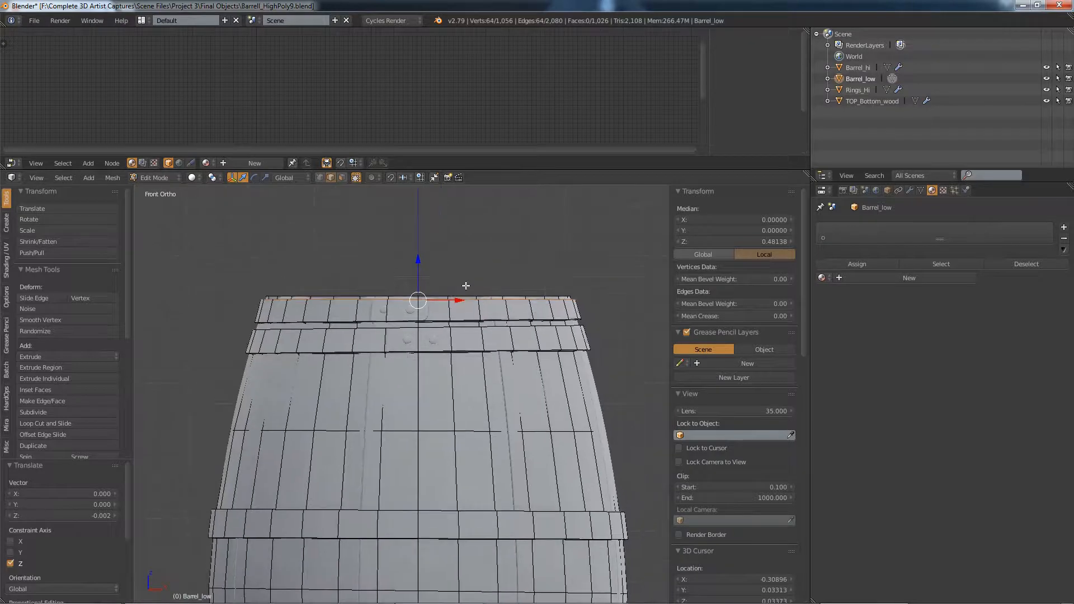
{"action": "key", "text": "r"}
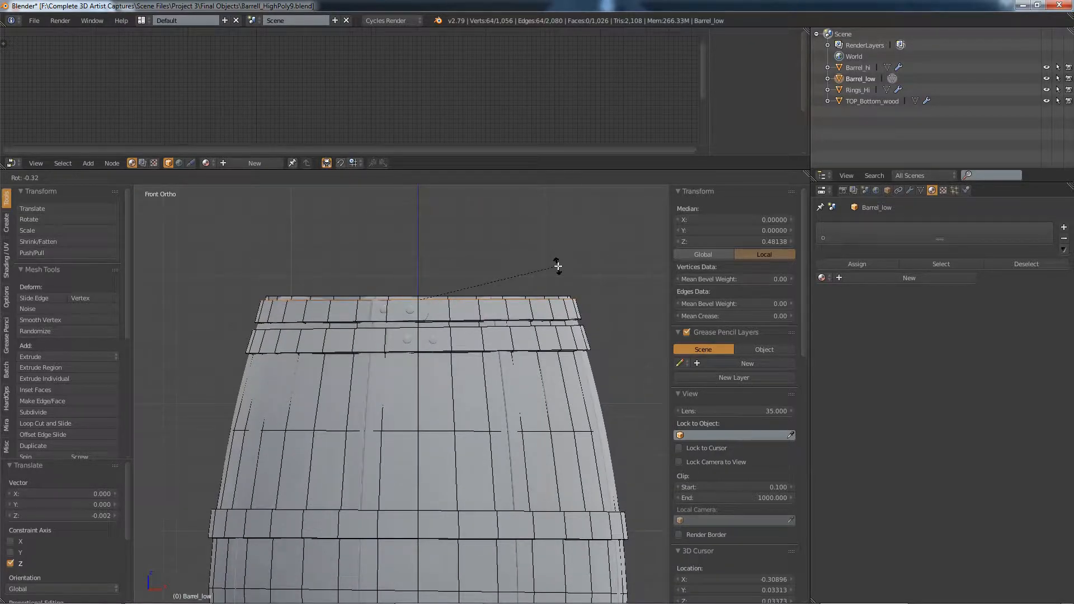
{"action": "left_click", "coordinate": [558, 266]}
From the right view, select the body edge loop between the upper rings and the middle section and scale it to about 1.008.
{"action": "middle_click_drag", "start_coordinate": [388, 387], "coordinate": [448, 401]}
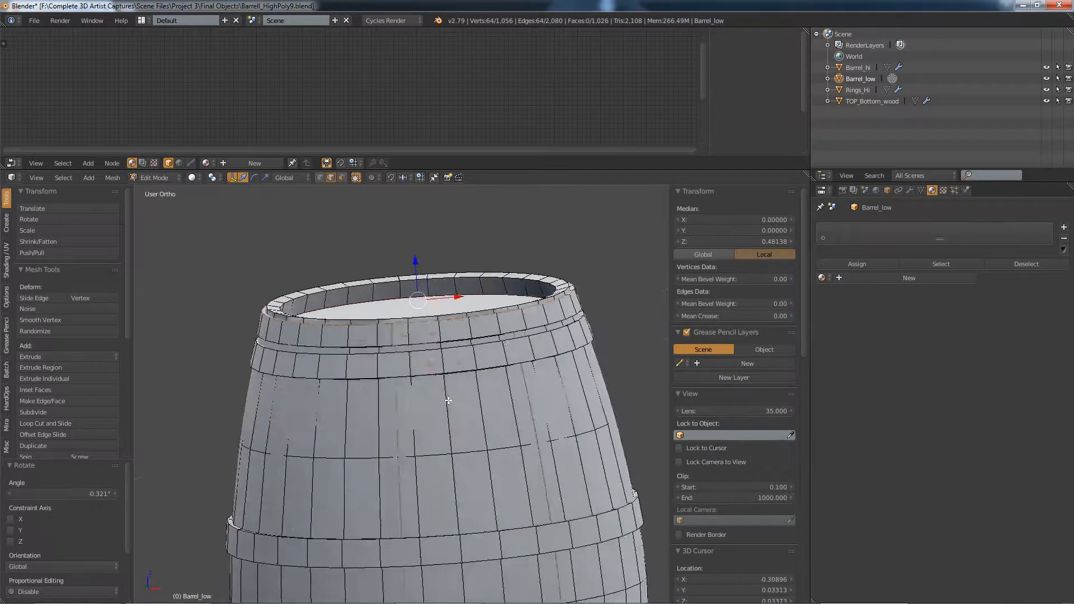
{"action": "key", "text": "KP_3"}
{"action": "scroll", "coordinate": [440, 409], "scroll_direction": "down", "scroll_amount": 2}
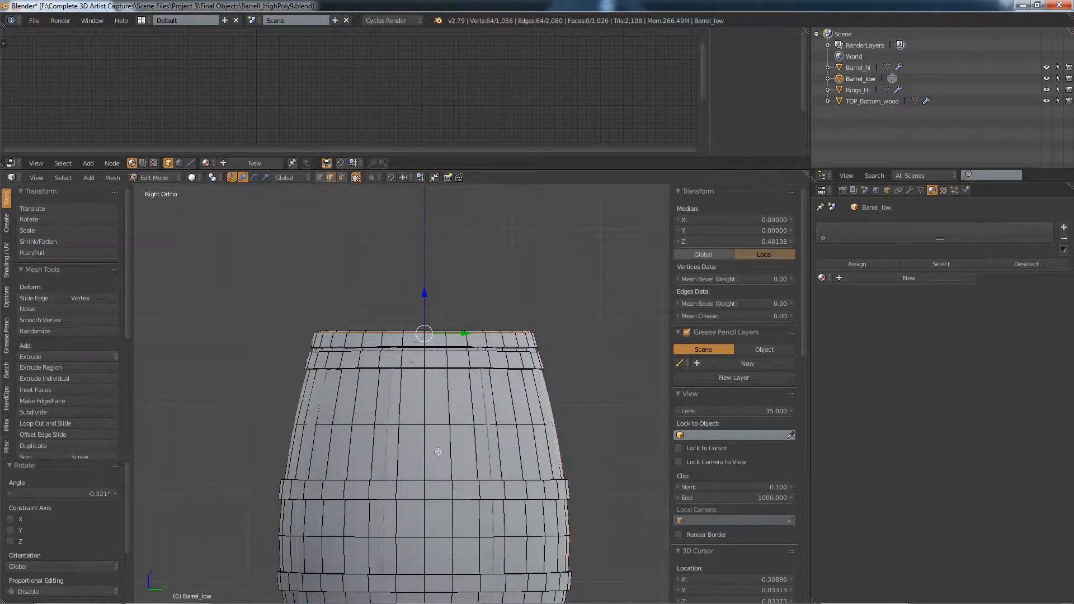
{"action": "middle_click_drag", "start_coordinate": [435, 463], "coordinate": [418, 310], "text": "shift"}
{"action": "middle_click_drag", "start_coordinate": [403, 443], "coordinate": [401, 421], "text": "shift"}
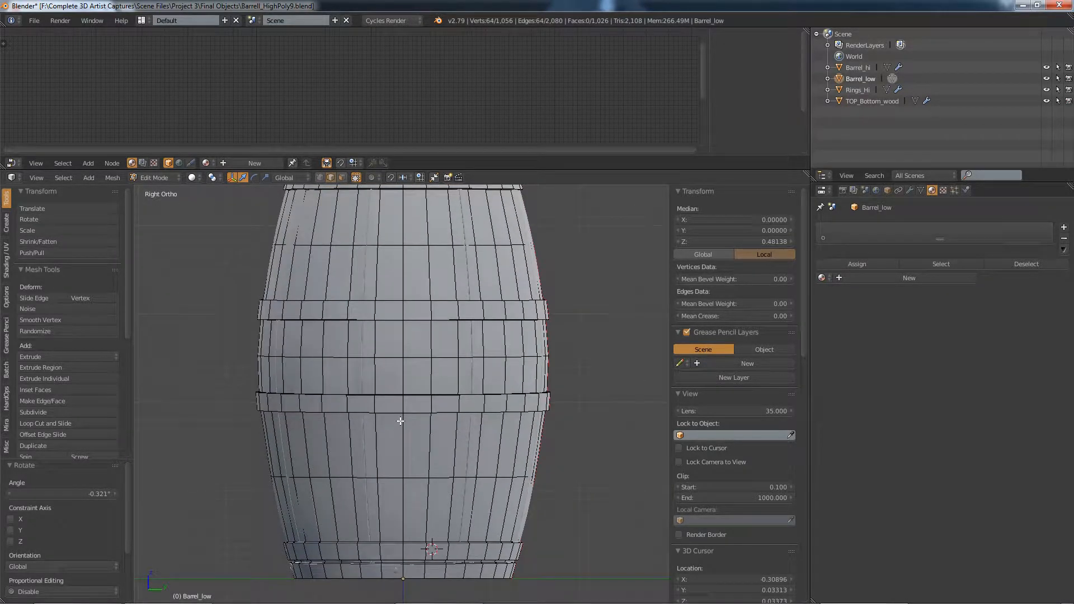
{"action": "left_click", "coordinate": [431, 245], "text": "alt"}
{"action": "key", "text": "s"}
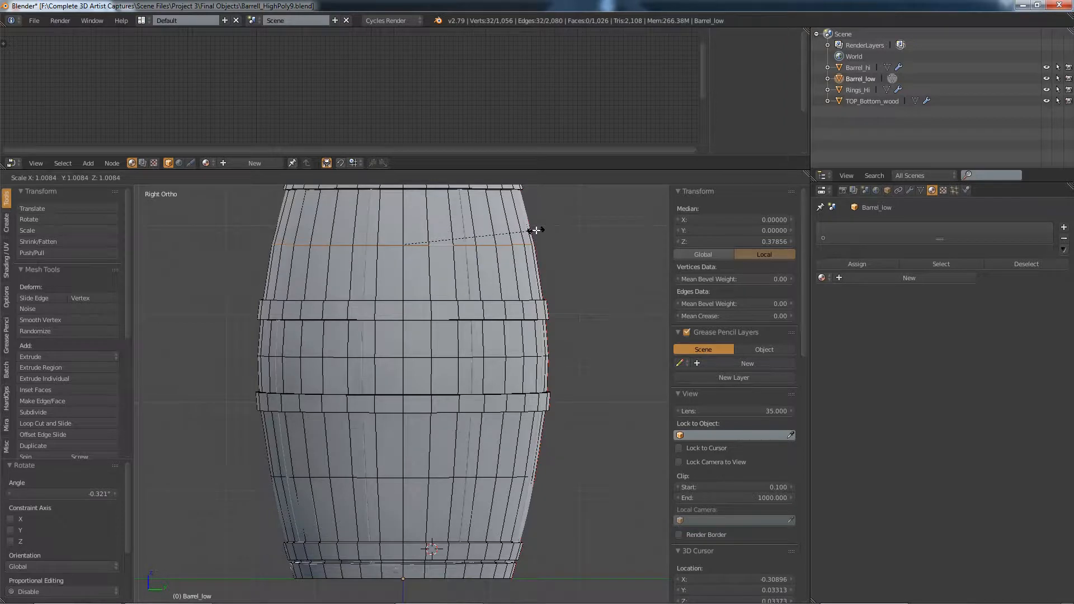
{"action": "left_click", "coordinate": [536, 229]}
Select the body edge loop between the lower middle ring and the bottom rings and scale it to about 1.011.
{"action": "right_click", "coordinate": [435, 478], "text": "alt"}
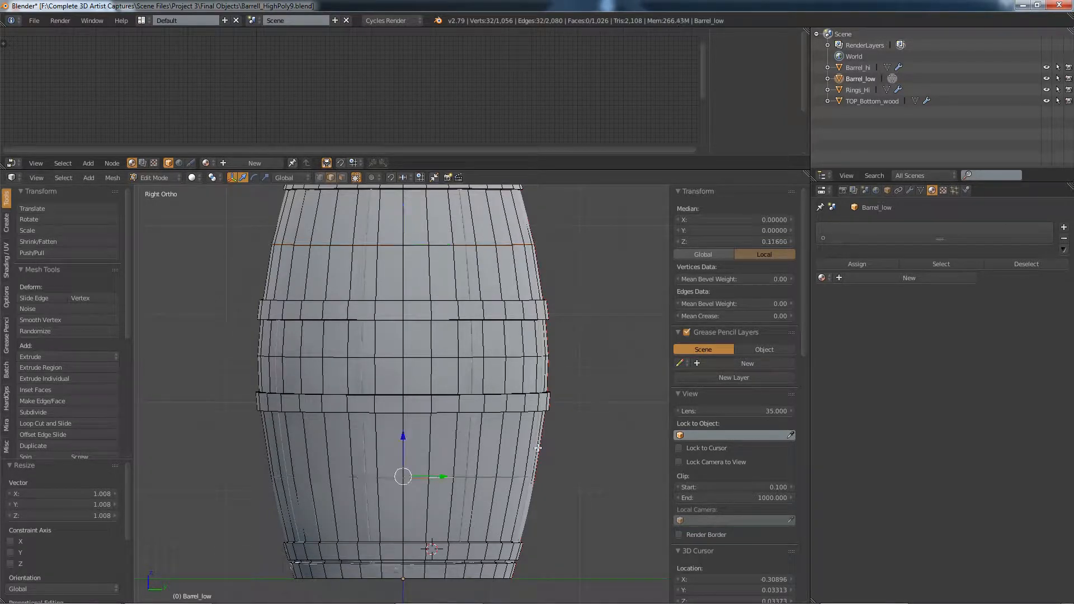
{"action": "key", "text": "s"}
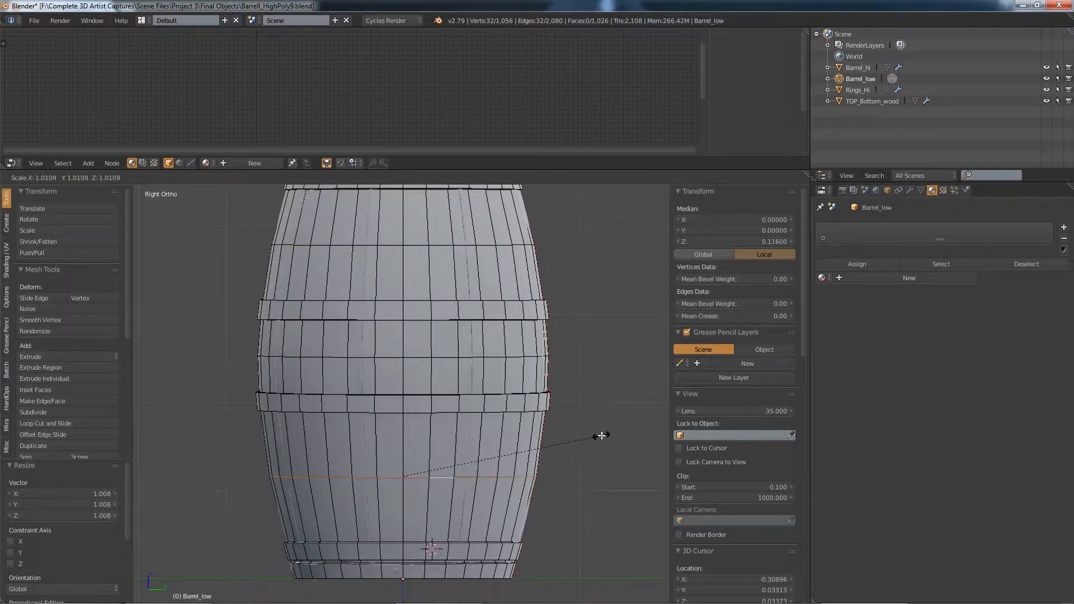
{"action": "left_click", "coordinate": [602, 436]}
Select the entire low-poly barrel mesh and unwrap it with the Angle Based method.
{"action": "scroll", "coordinate": [538, 394], "scroll_direction": "down", "scroll_amount": 2}
{"action": "middle_click_drag", "start_coordinate": [539, 394], "coordinate": [176, 435]}
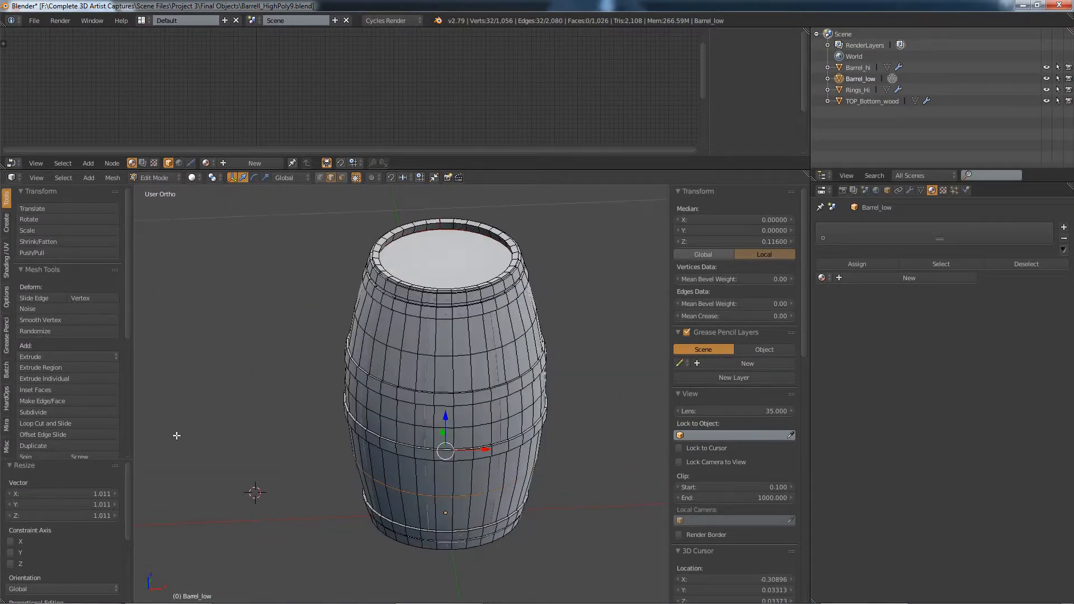
{"action": "middle_click_drag", "start_coordinate": [518, 261], "coordinate": [497, 382], "text": "shift"}
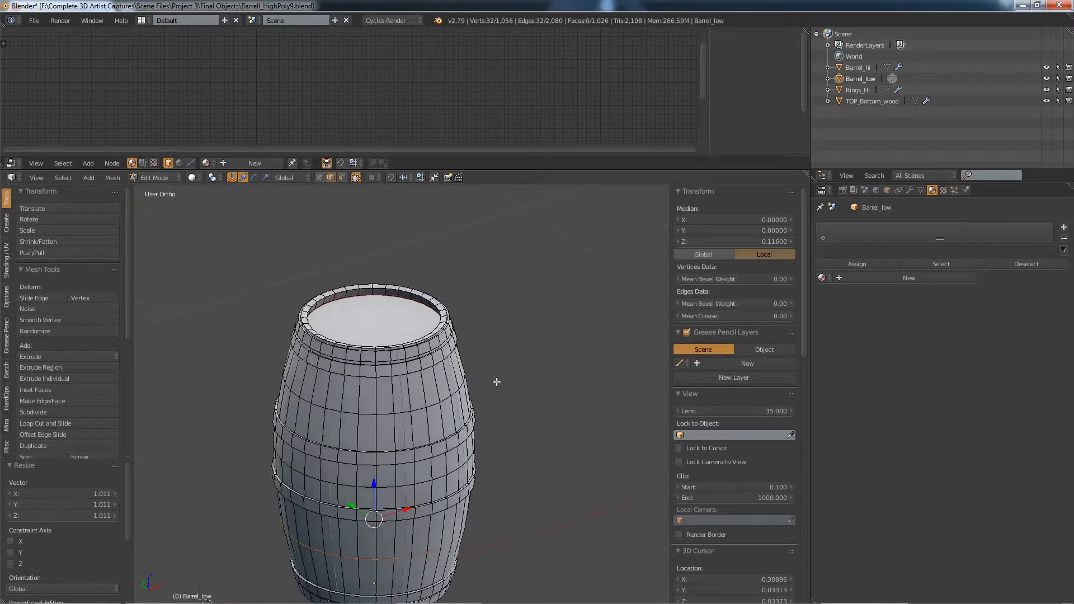
{"action": "scroll", "coordinate": [372, 334], "scroll_direction": "up", "scroll_amount": 5}
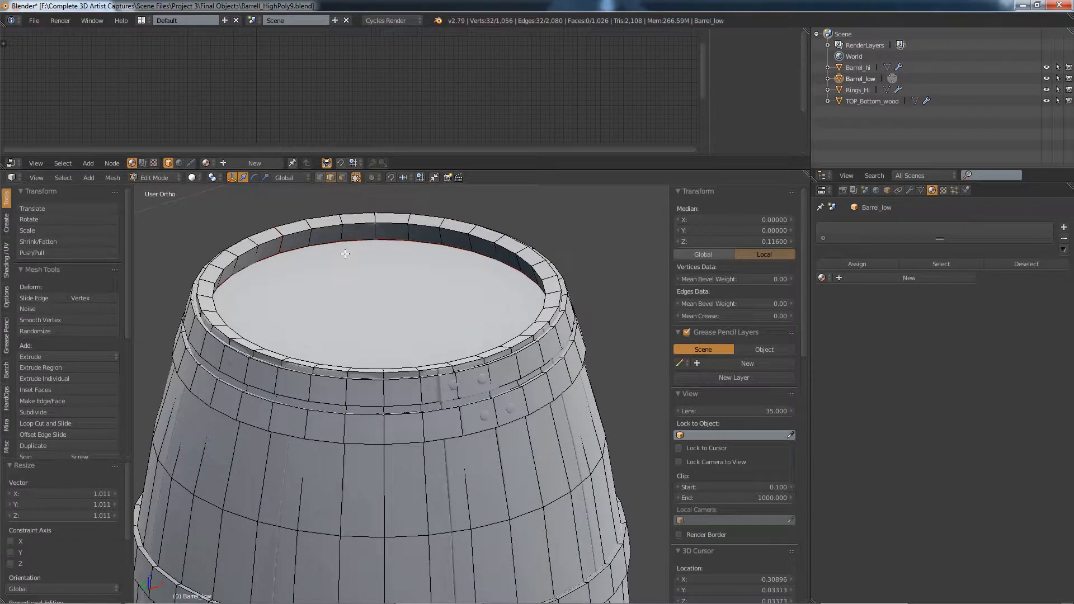
{"action": "middle_click_drag", "start_coordinate": [435, 307], "coordinate": [396, 299]}
{"action": "scroll", "coordinate": [397, 299], "scroll_direction": "up", "scroll_amount": 1}
{"action": "key", "text": "a"}
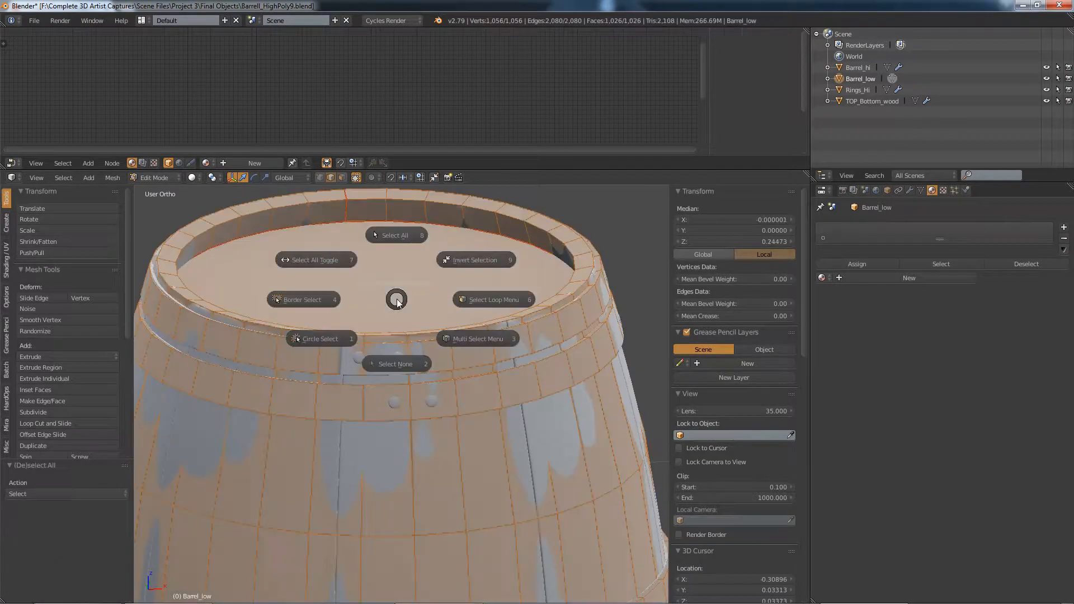
{"action": "key", "text": "Escape"}
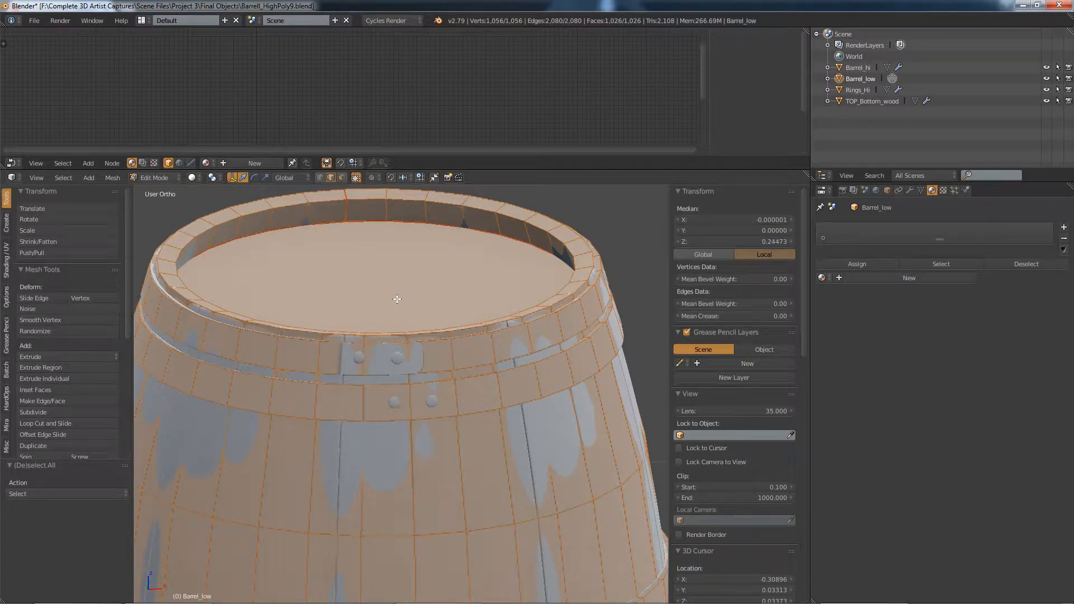
{"action": "key", "text": "u"}
{"action": "left_click", "coordinate": [387, 297]}
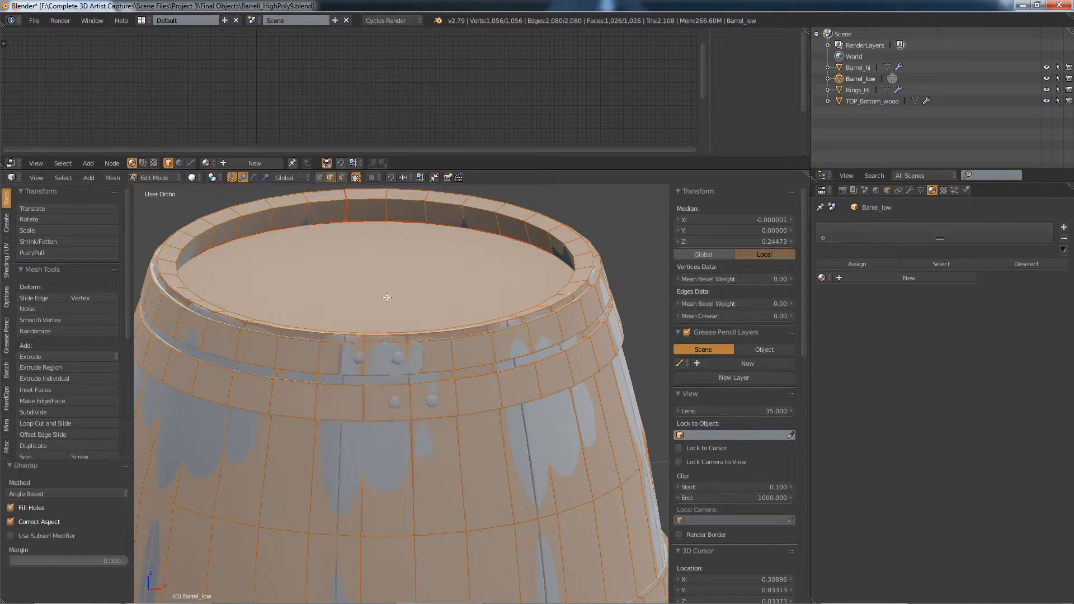
Switch the unwrapped low-poly barrel to Object Mode and enlarge the node editor area above the 3D view.
{"action": "scroll", "coordinate": [387, 297], "scroll_direction": "down", "scroll_amount": 6}
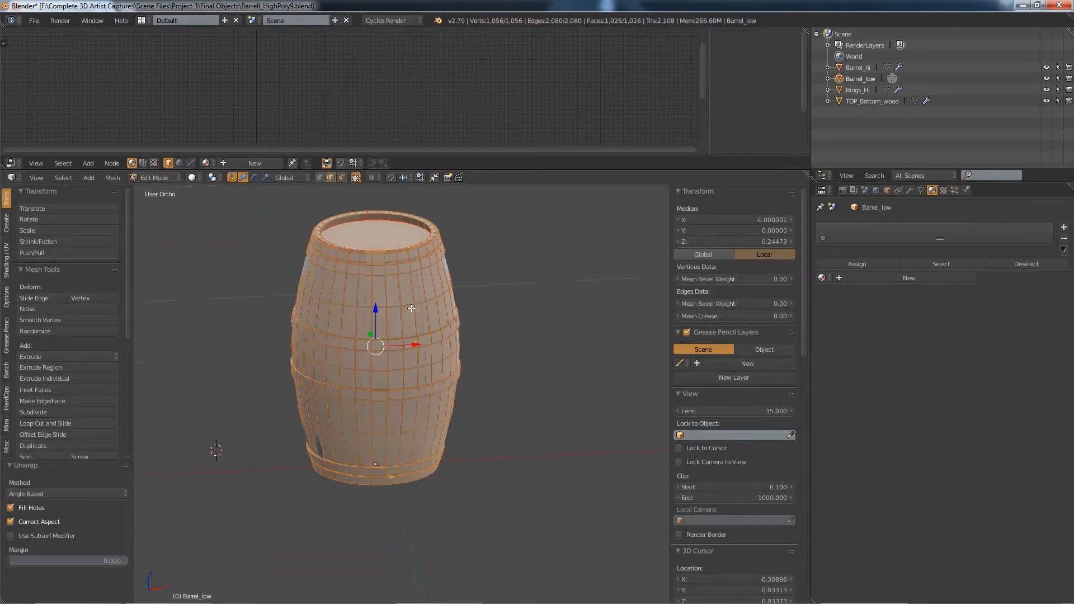
{"action": "middle_click_drag", "start_coordinate": [500, 379], "coordinate": [522, 356]}
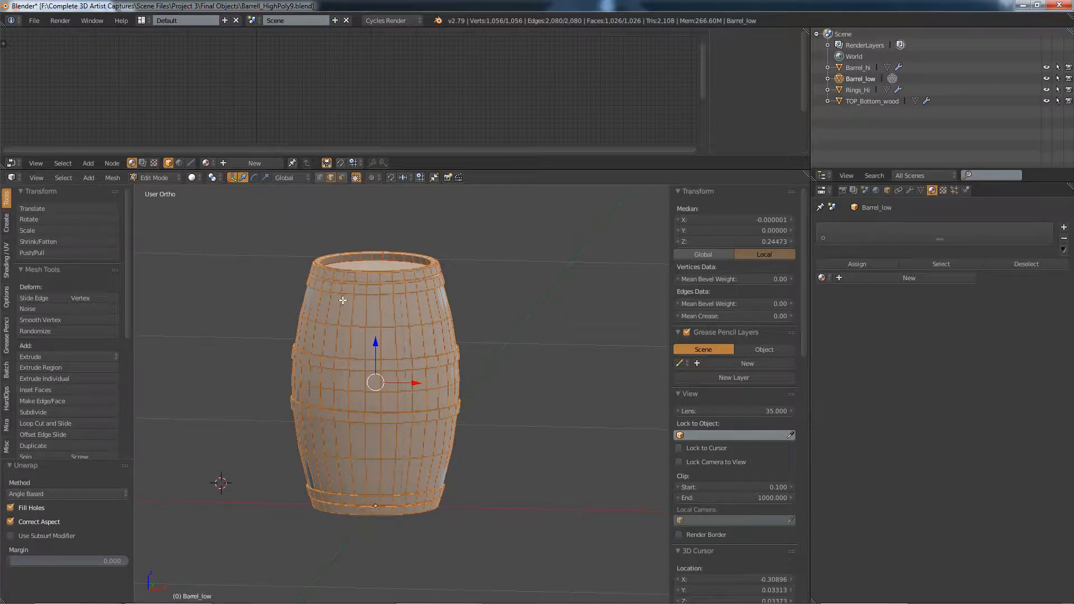
{"action": "left_click", "coordinate": [162, 179]}
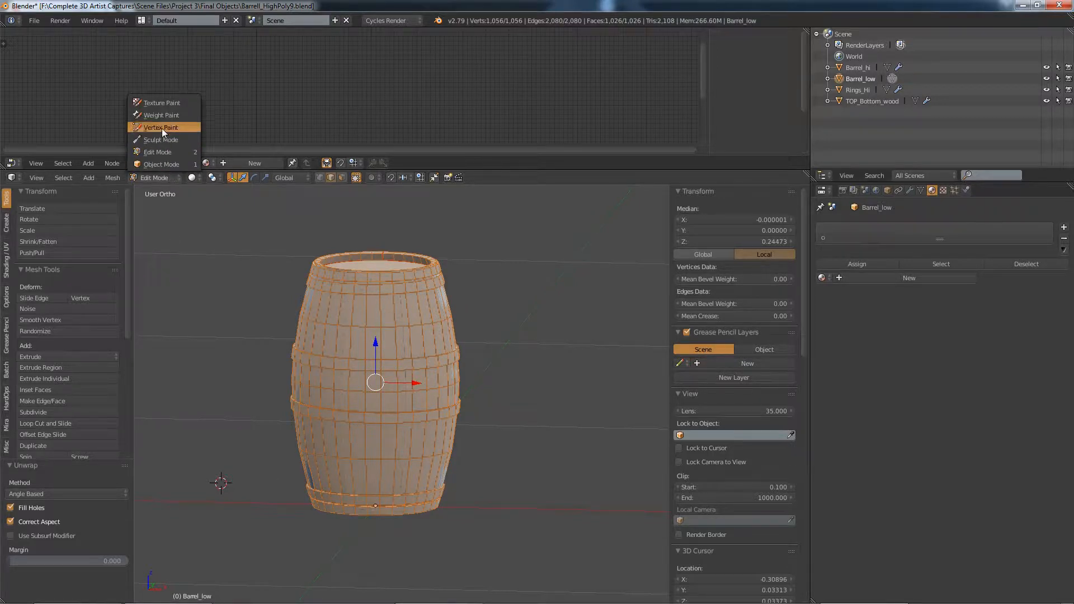
{"action": "left_click", "coordinate": [169, 162]}
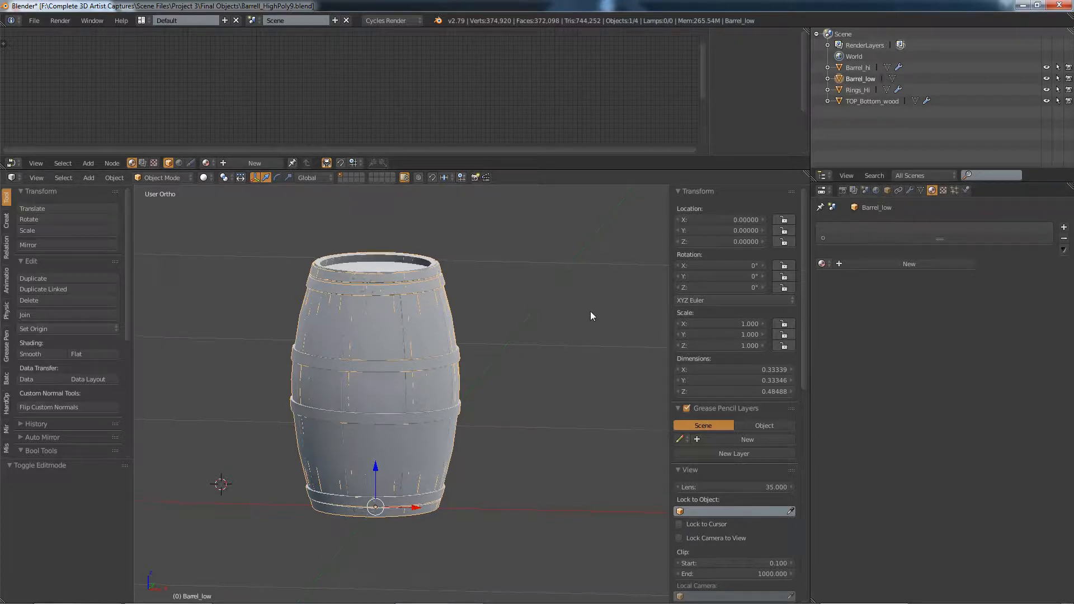
{"action": "middle_click_drag", "start_coordinate": [590, 311], "coordinate": [606, 300], "text": "shift"}
{"action": "left_click_drag", "start_coordinate": [565, 170], "coordinate": [532, 253]}
{"action": "middle_click_drag", "start_coordinate": [526, 360], "coordinate": [544, 363], "text": "shift"}
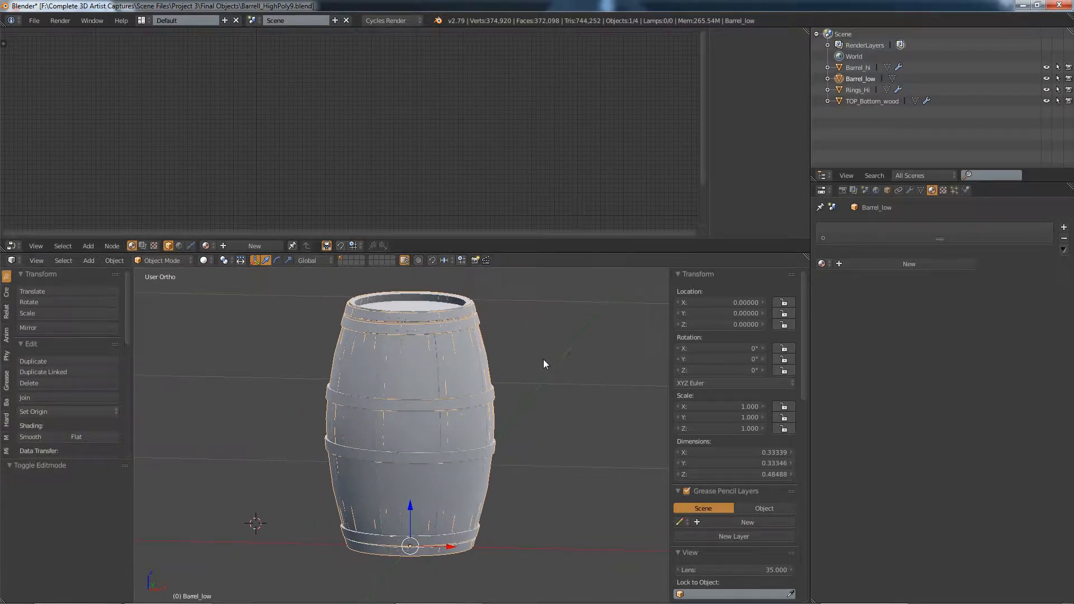
Select Barrel_low on its own and give it a new node-based material.
{"action": "left_click", "coordinate": [842, 68]}
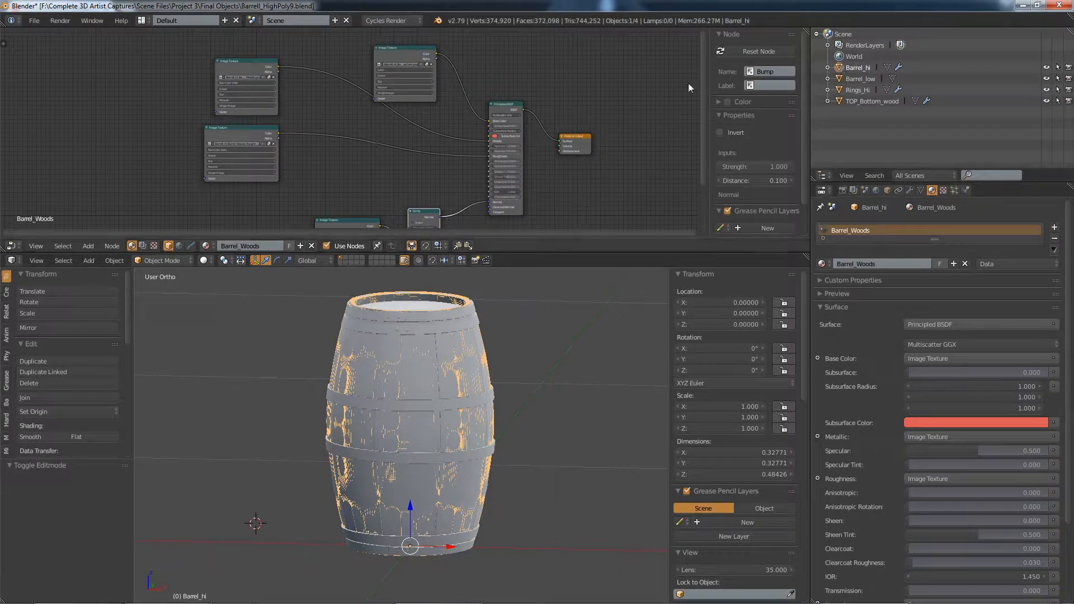
{"action": "left_click", "coordinate": [847, 90], "text": "ctrl"}
{"action": "left_click", "coordinate": [840, 75]}
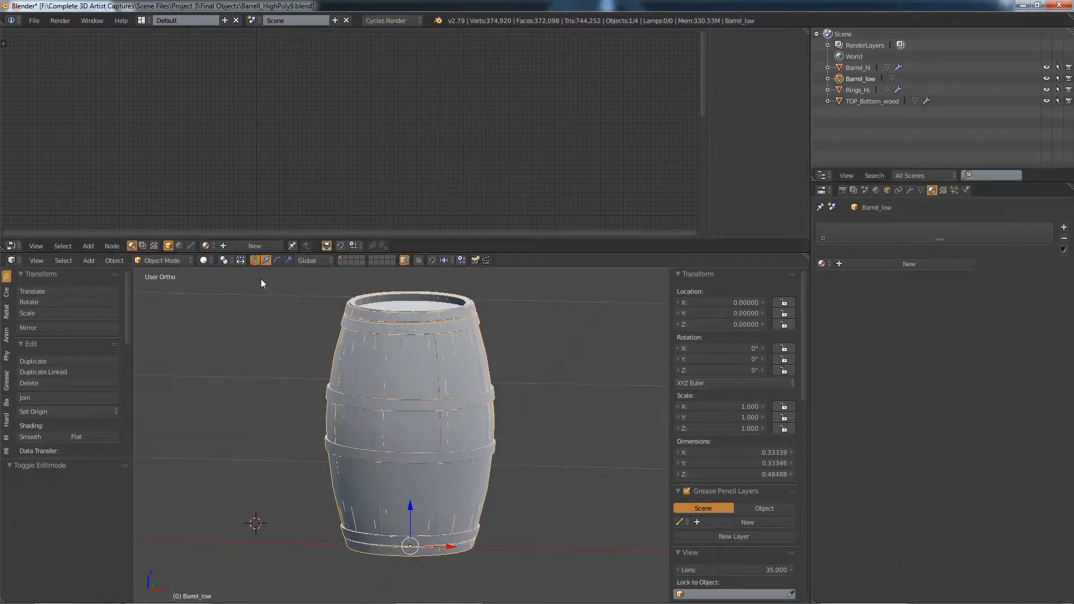
{"action": "left_click", "coordinate": [242, 247]}
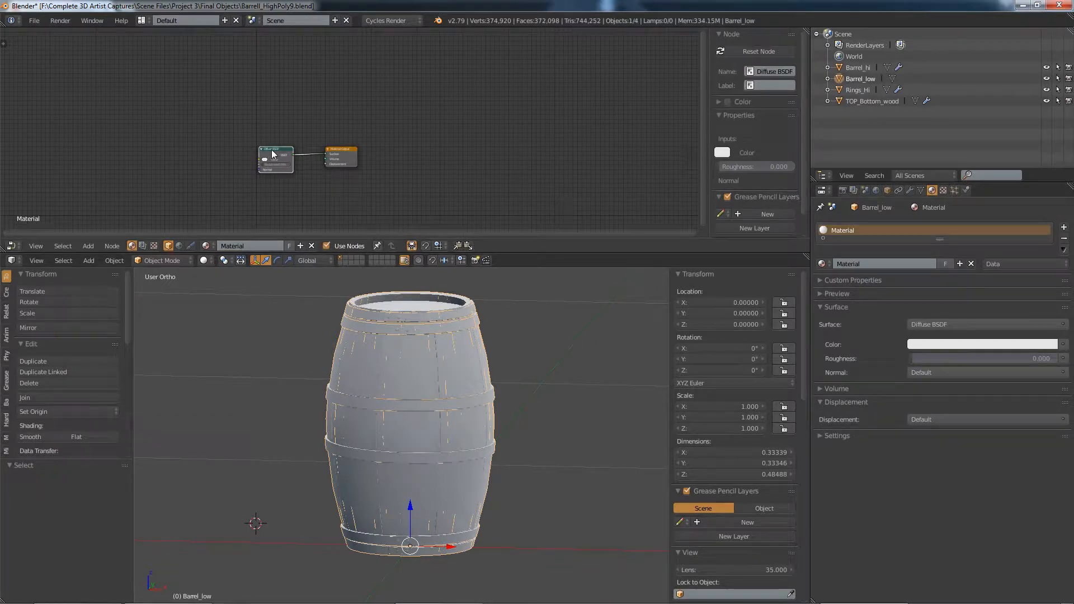
Replace the material's Diffuse BSDF with a Principled BSDF and rearrange the shader and Material Output nodes to free space before them.
{"action": "key", "text": "shift+s"}
{"action": "mouse_move", "coordinate": [271, 149]}
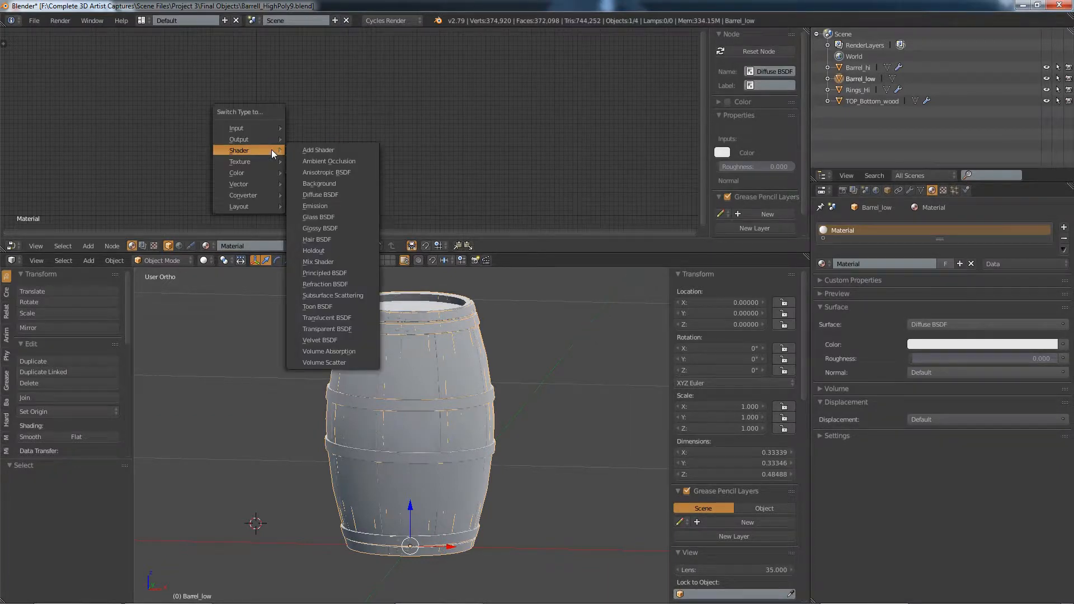
{"action": "left_click", "coordinate": [330, 272]}
{"action": "left_click_drag", "start_coordinate": [349, 149], "coordinate": [574, 116]}
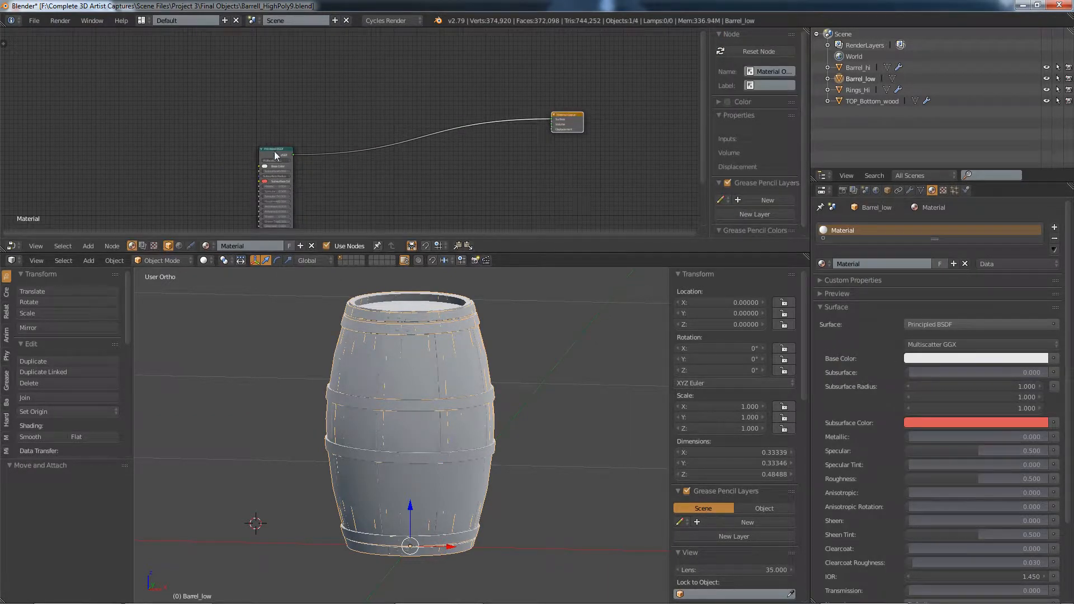
{"action": "left_click_drag", "start_coordinate": [275, 155], "coordinate": [478, 76]}
Add an Image Texture node and place it in front of the Principled BSDF.
{"action": "scroll", "coordinate": [327, 97], "scroll_direction": "up", "scroll_amount": 2}
{"action": "key", "text": "shift+a"}
{"action": "mouse_move", "coordinate": [325, 96]}
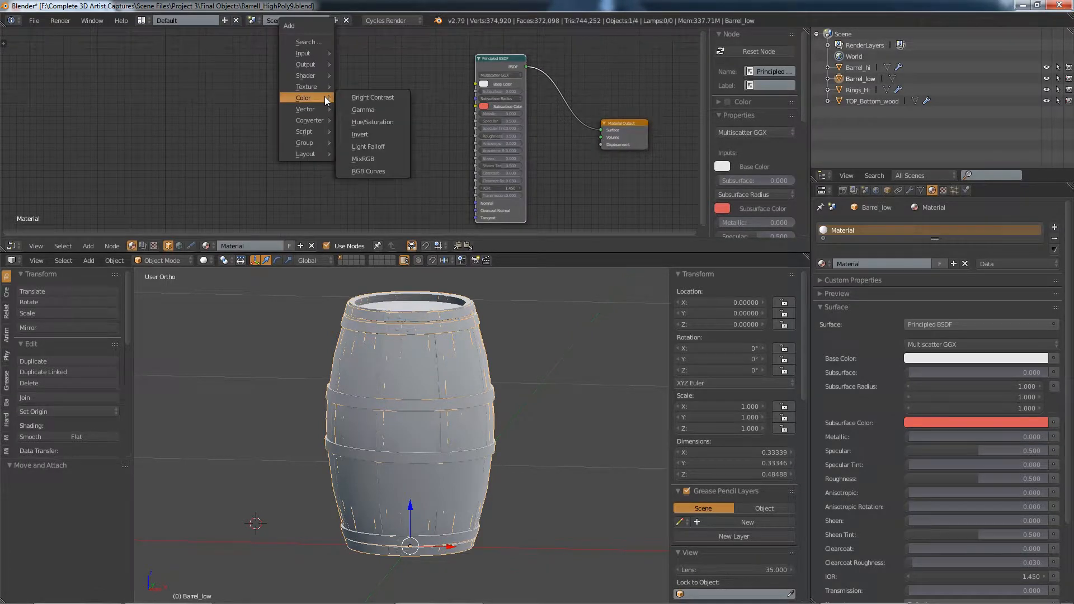
{"action": "left_click", "coordinate": [376, 158]}
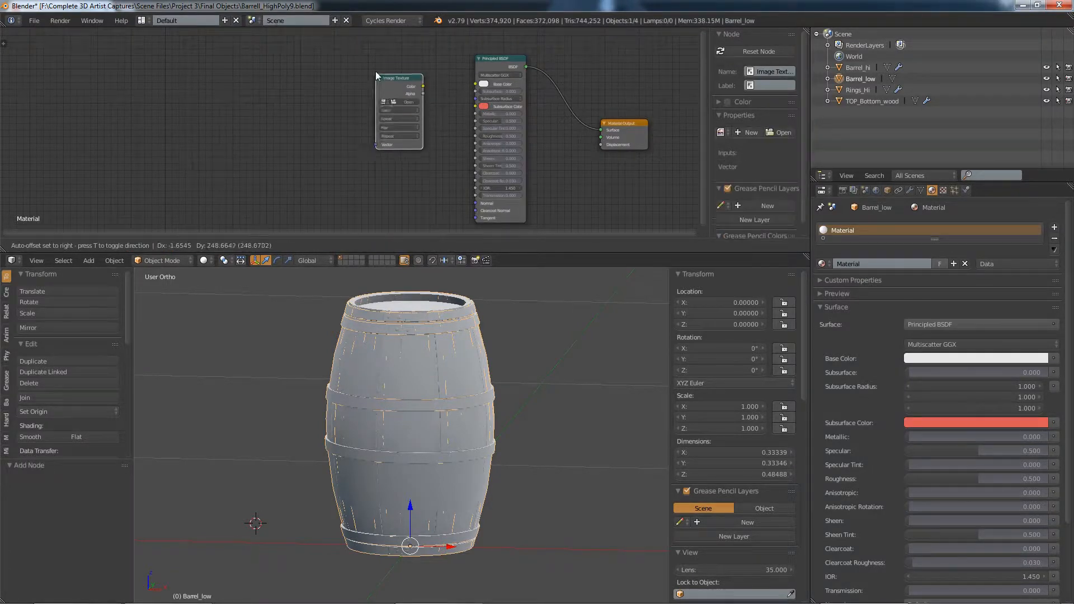
{"action": "left_click", "coordinate": [364, 53]}
{"action": "left_click_drag", "start_coordinate": [384, 61], "coordinate": [367, 59]}
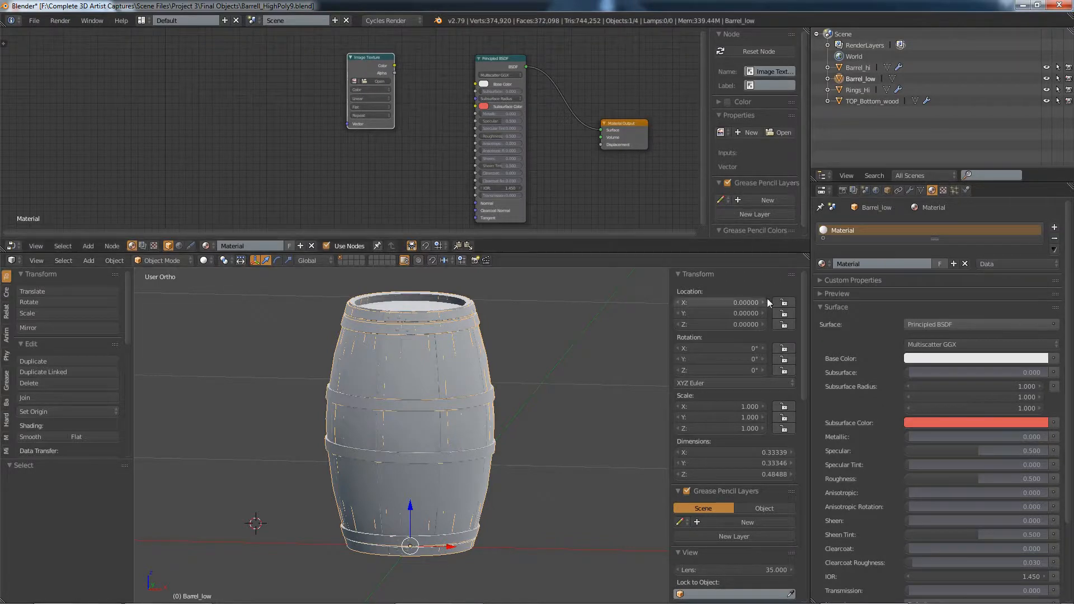
Split the node editor in two, turn the new half into a UV/Image Editor and hide its side panels.
{"action": "left_click_drag", "start_coordinate": [807, 31], "coordinate": [490, 36]}
{"action": "left_click", "coordinate": [499, 246]}
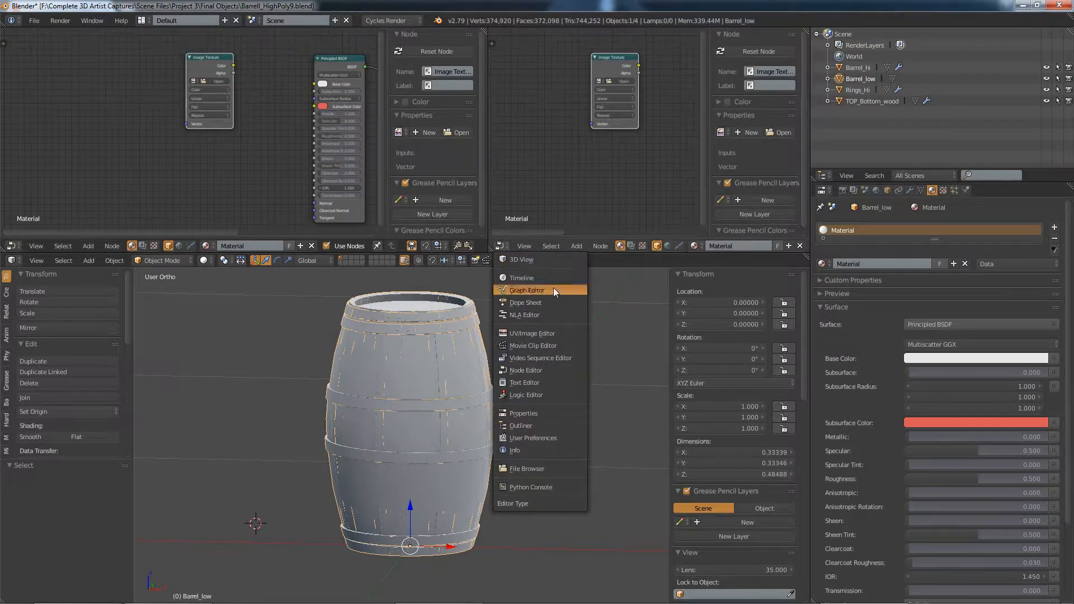
{"action": "left_click", "coordinate": [528, 334]}
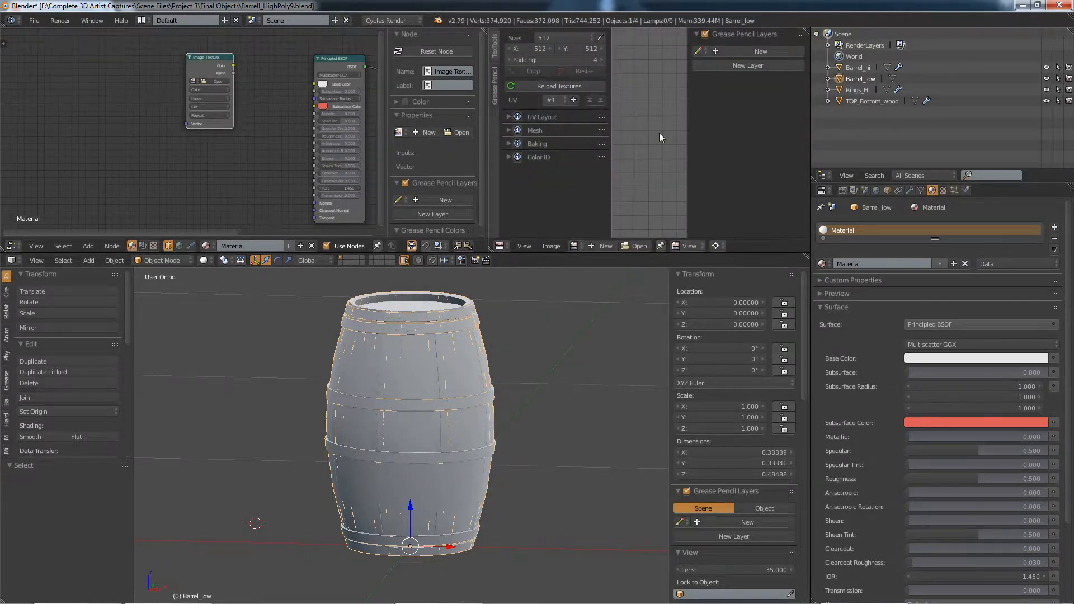
{"action": "key", "text": "t"}
{"action": "key", "text": "n"}
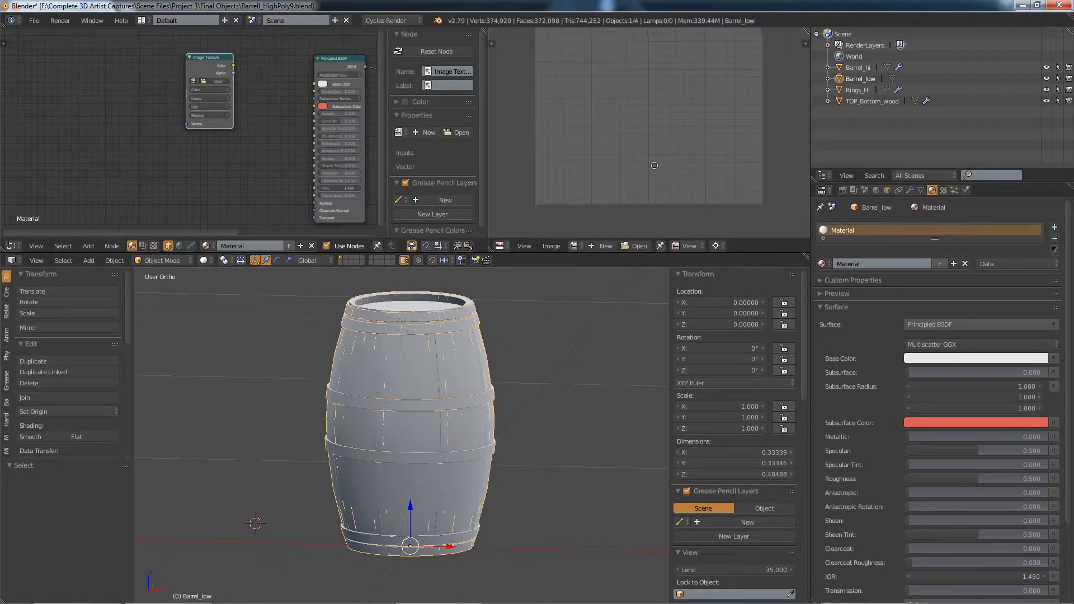
Create a blank 1024 x 1024 px image named Barrel_lo_Diffuse in the UV/Image Editor.
{"action": "left_click", "coordinate": [607, 246]}
{"action": "left_click", "coordinate": [624, 237]}
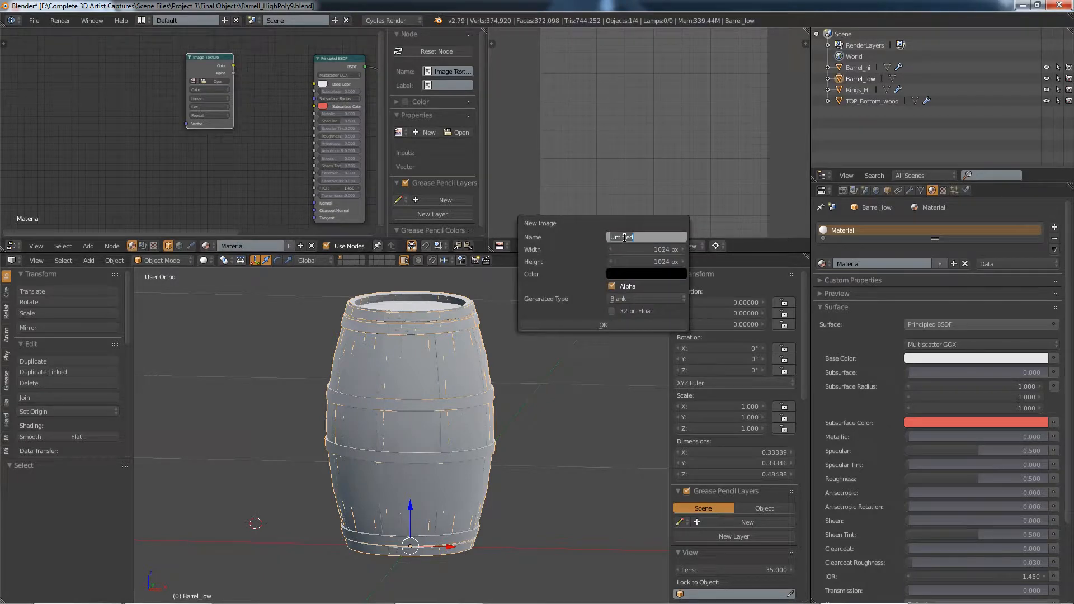
{"action": "type", "text": "Barrel_lo_Diffuse"}
{"action": "key", "text": "Return"}
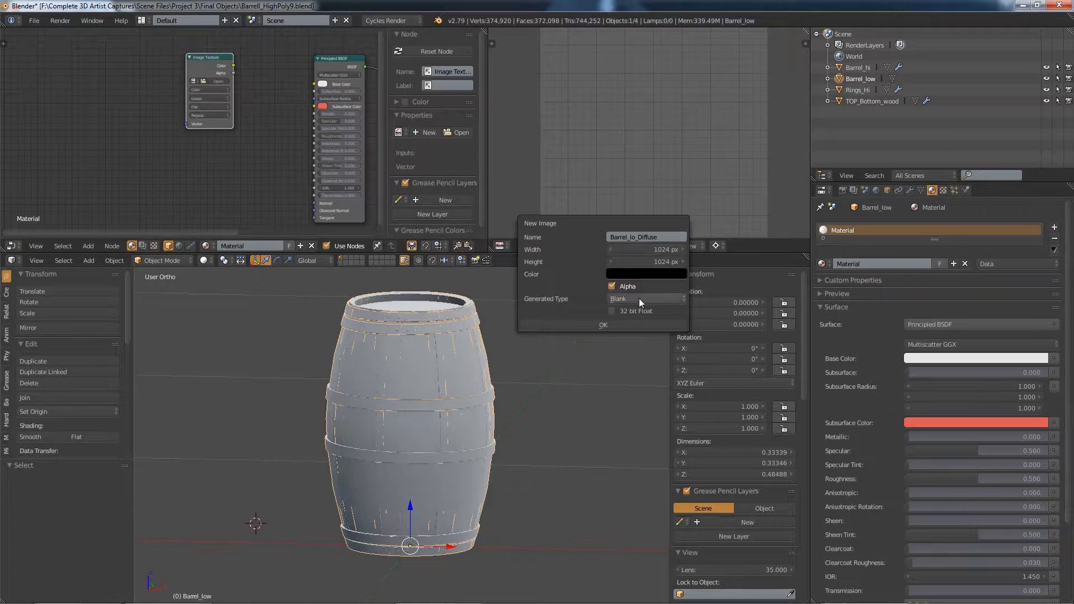
{"action": "left_click", "coordinate": [612, 325]}
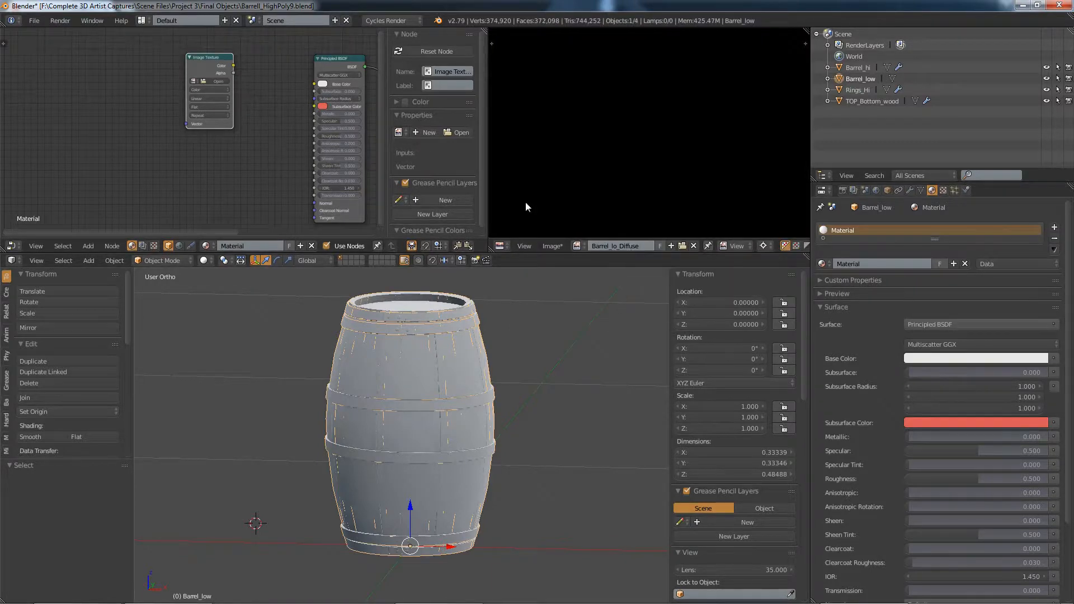
{"action": "scroll", "coordinate": [615, 110], "scroll_direction": "down", "scroll_amount": 3}
{"action": "middle_click_drag", "start_coordinate": [610, 108], "coordinate": [674, 137]}
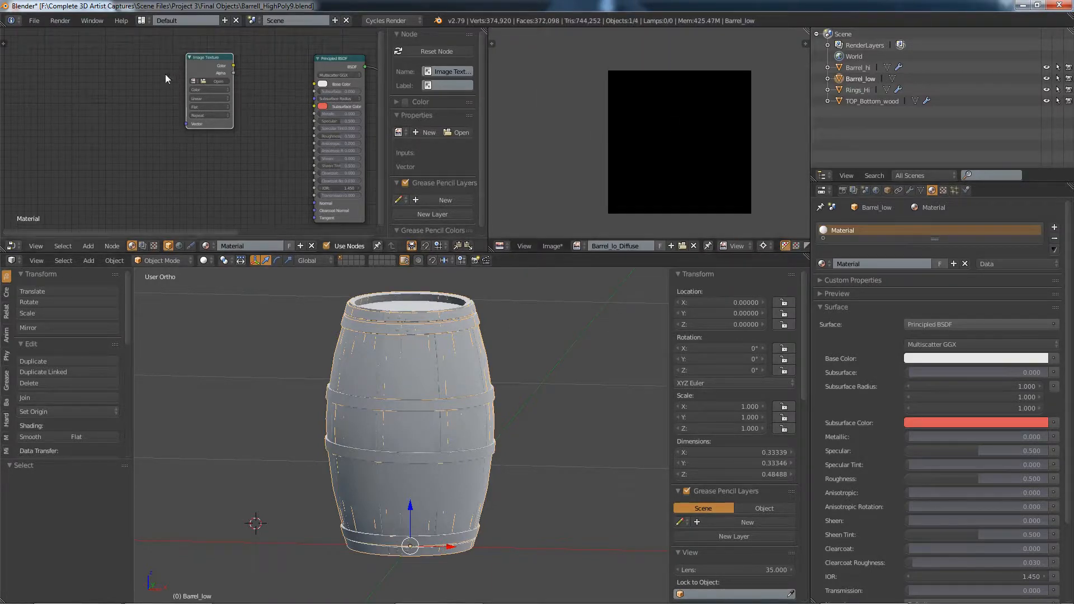
Try to assign the Barrel_lo_Diffuse image to the Image Texture node.
{"action": "scroll", "coordinate": [168, 75], "scroll_direction": "up", "scroll_amount": 2}
{"action": "left_click", "coordinate": [195, 84]}
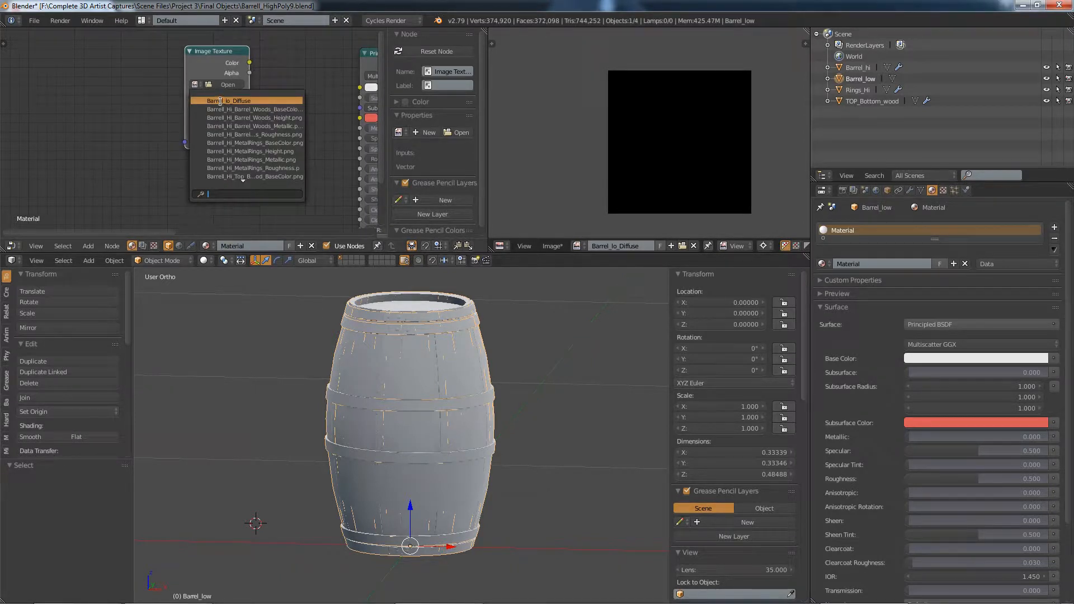
{"action": "left_click", "coordinate": [201, 104]}
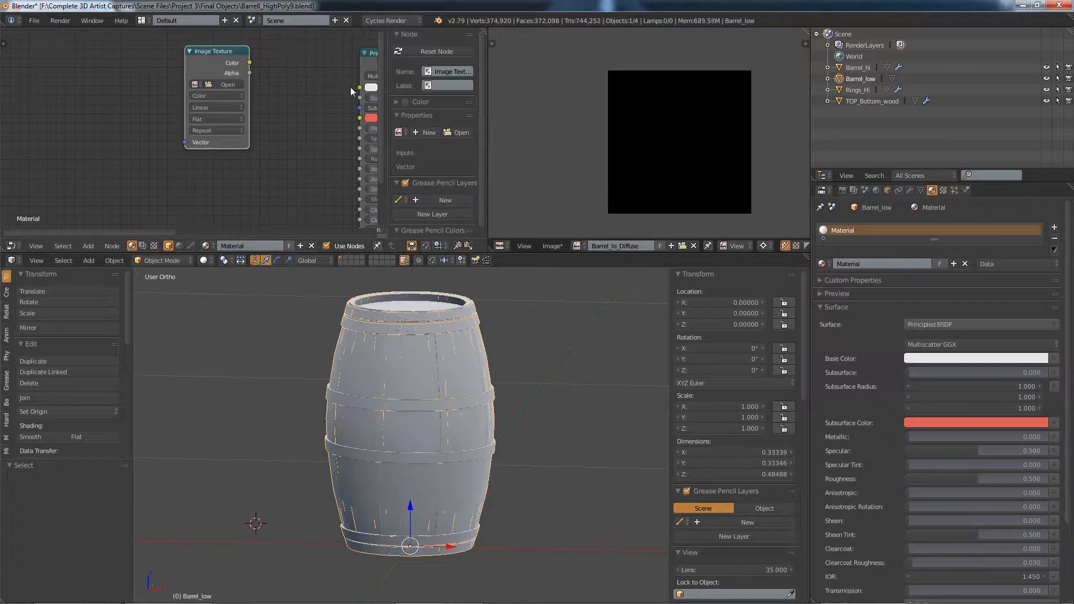
Connect the Image Texture's Color output to the Principled BSDF's Base Color and keep the Image Texture node selected.
{"action": "left_click_drag", "start_coordinate": [242, 57], "coordinate": [249, 62]}
{"action": "left_click_drag", "start_coordinate": [361, 91], "coordinate": [311, 128]}
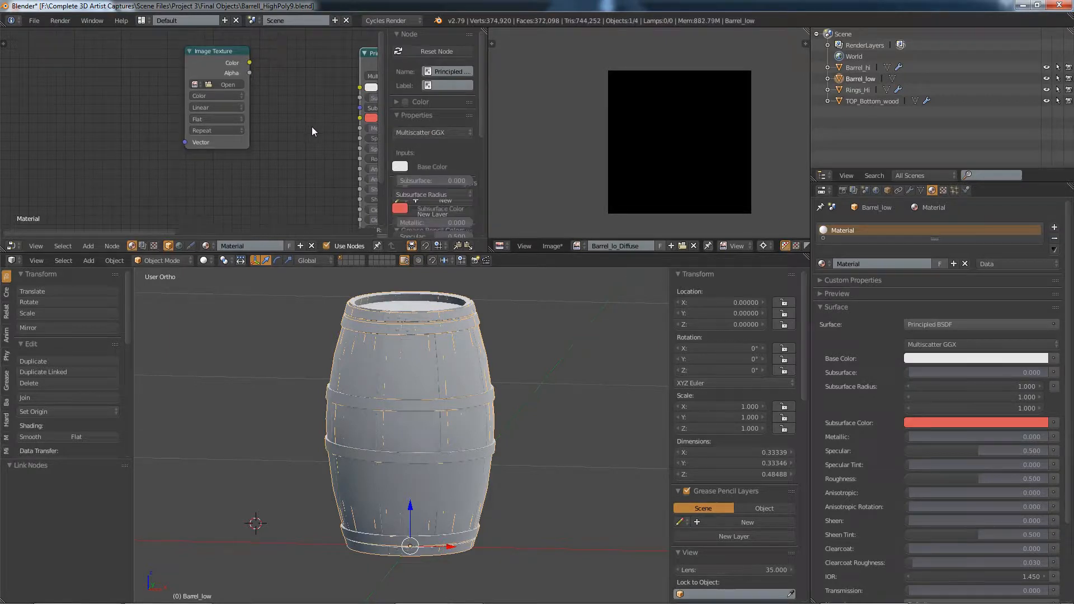
{"action": "scroll", "coordinate": [206, 133], "scroll_direction": "down", "scroll_amount": 2}
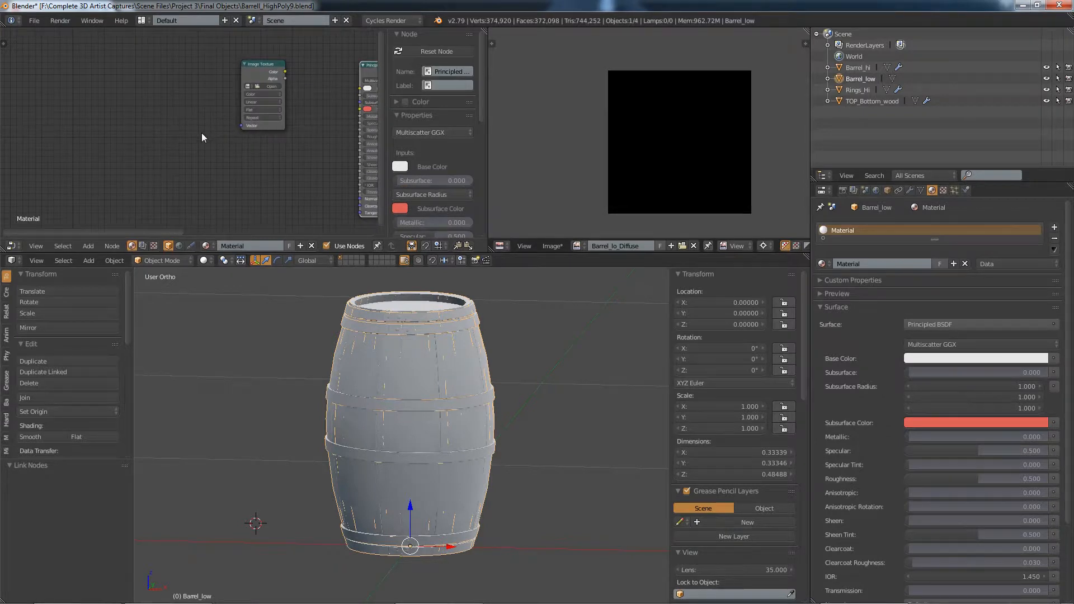
{"action": "scroll", "coordinate": [202, 132], "scroll_direction": "down", "scroll_amount": 3}
{"action": "scroll", "coordinate": [255, 90], "scroll_direction": "up", "scroll_amount": 3}
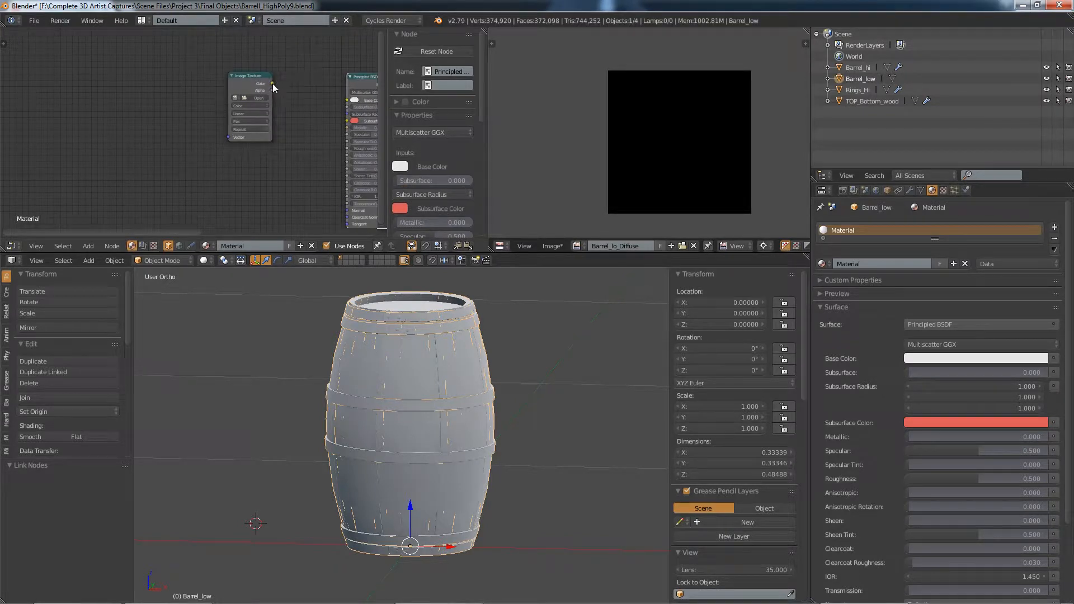
{"action": "left_click_drag", "start_coordinate": [272, 83], "coordinate": [348, 101]}
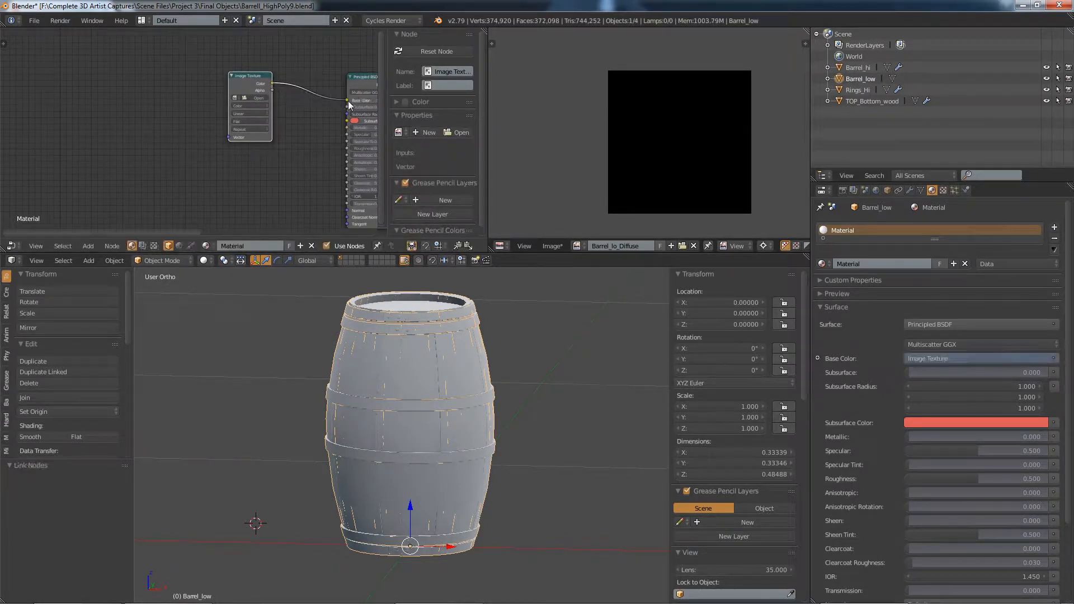
{"action": "left_click", "coordinate": [250, 78]}
{"action": "scroll", "coordinate": [235, 86], "scroll_direction": "up", "scroll_amount": 2}
{"action": "scroll", "coordinate": [263, 78], "scroll_direction": "down", "scroll_amount": 2}
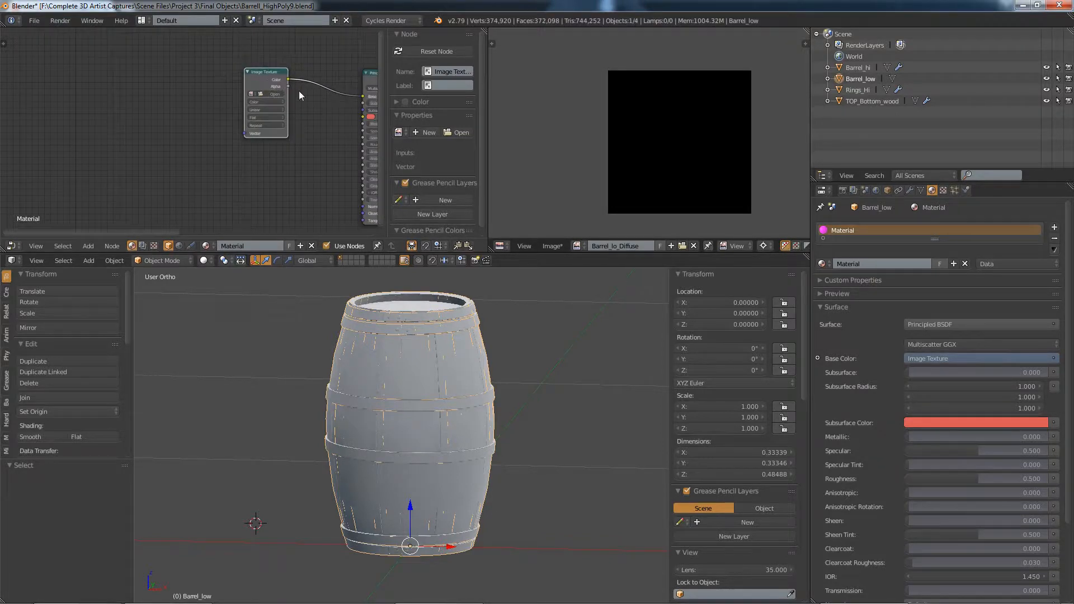
{"action": "middle_click_drag", "start_coordinate": [299, 91], "coordinate": [197, 92]}
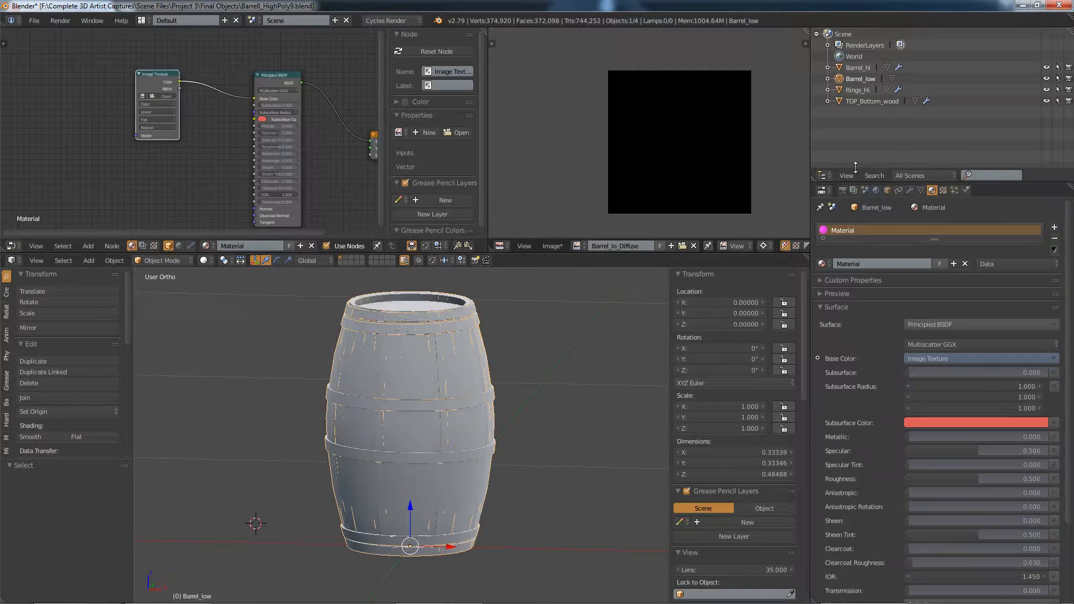
Select Barrel_hi, Rings_Hi and TOP_Bottom_wood together, adding Barrel_low last as the active object.
{"action": "left_click", "coordinate": [839, 70]}
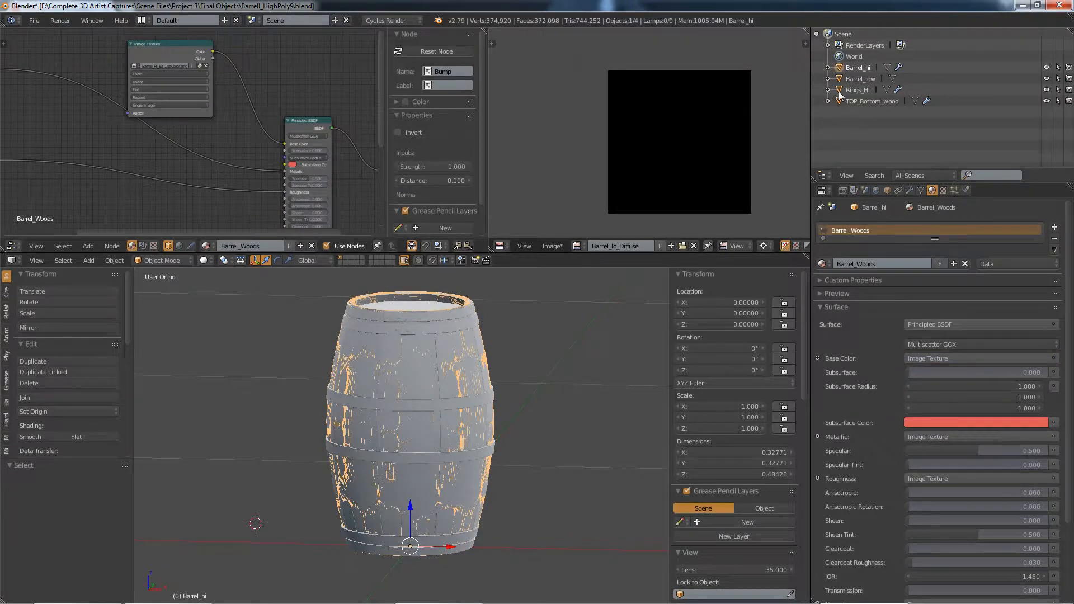
{"action": "left_click", "coordinate": [839, 90], "text": "ctrl"}
{"action": "left_click", "coordinate": [840, 101], "text": "ctrl"}
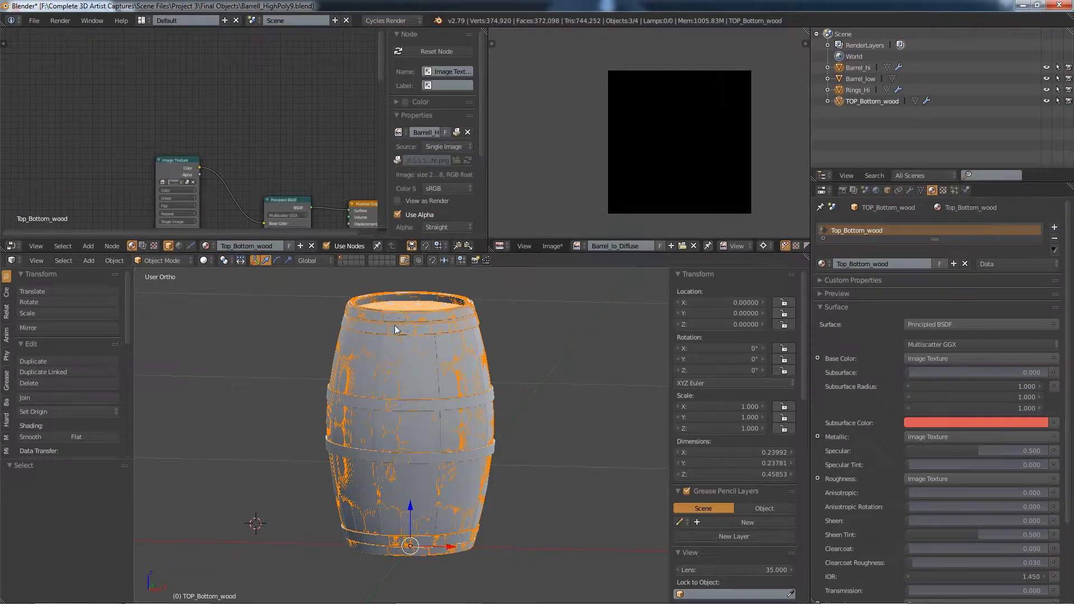
{"action": "left_click", "coordinate": [840, 78], "text": "ctrl"}
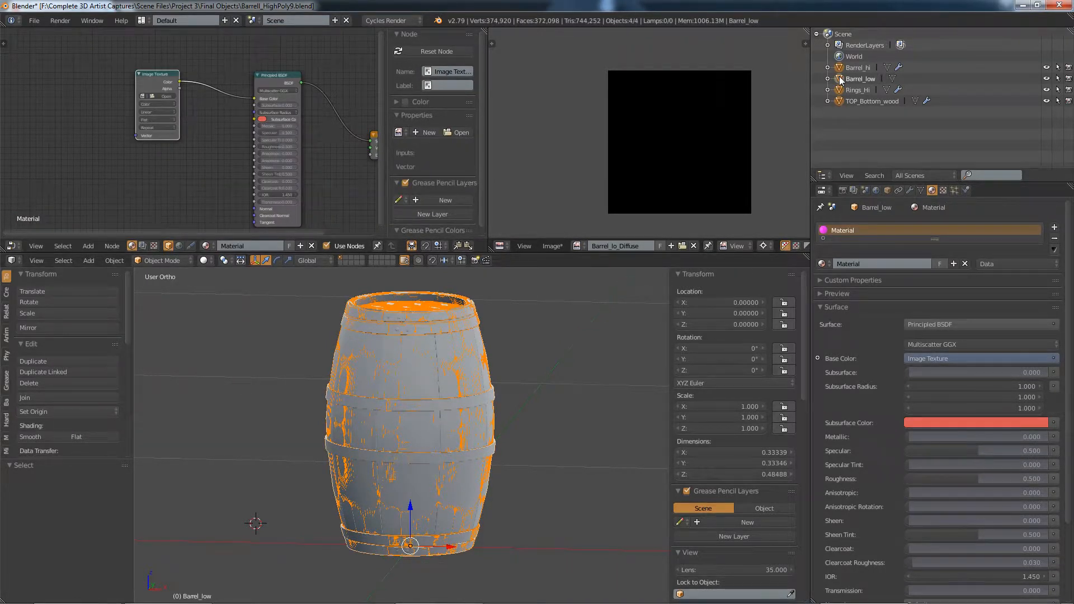
Set the bake type to Diffuse in the scene's render bake settings.
{"action": "left_click", "coordinate": [843, 191]}
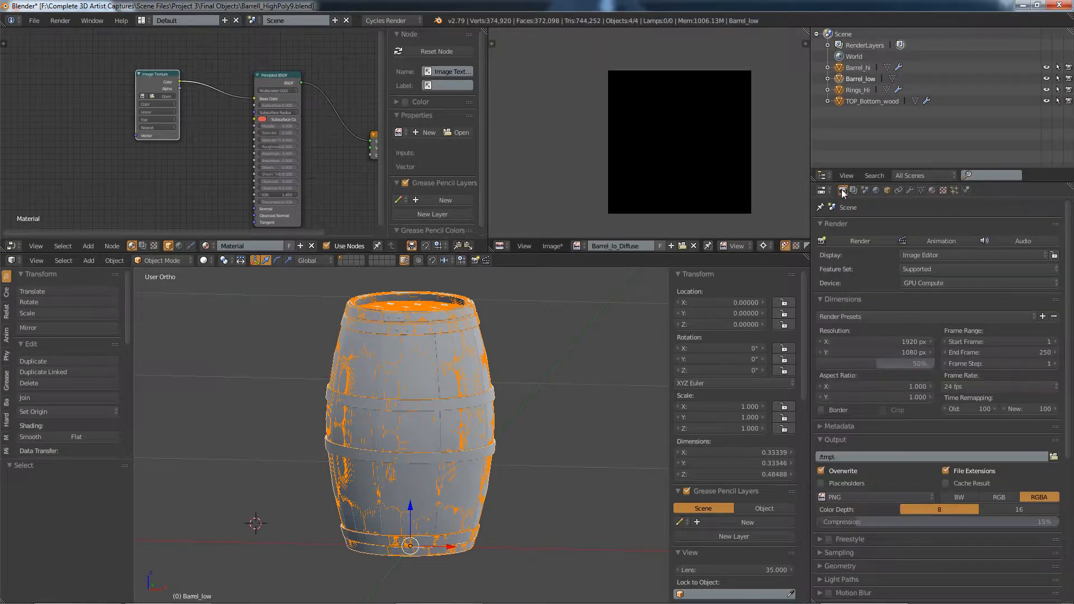
{"action": "scroll", "coordinate": [921, 349], "scroll_direction": "down", "scroll_amount": 8}
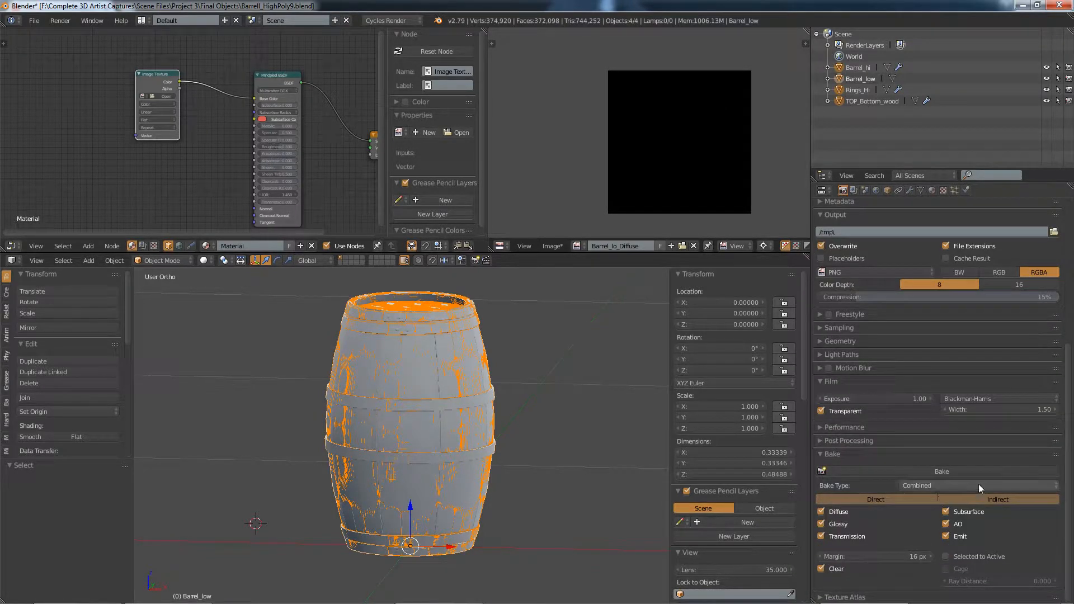
{"action": "left_click", "coordinate": [927, 485]}
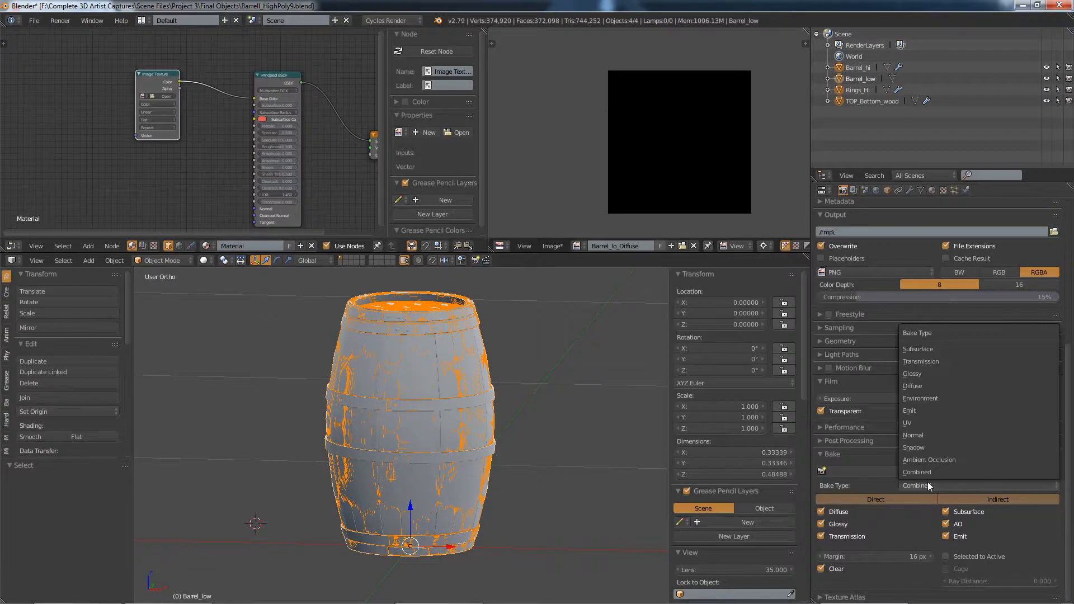
{"action": "left_click", "coordinate": [911, 387]}
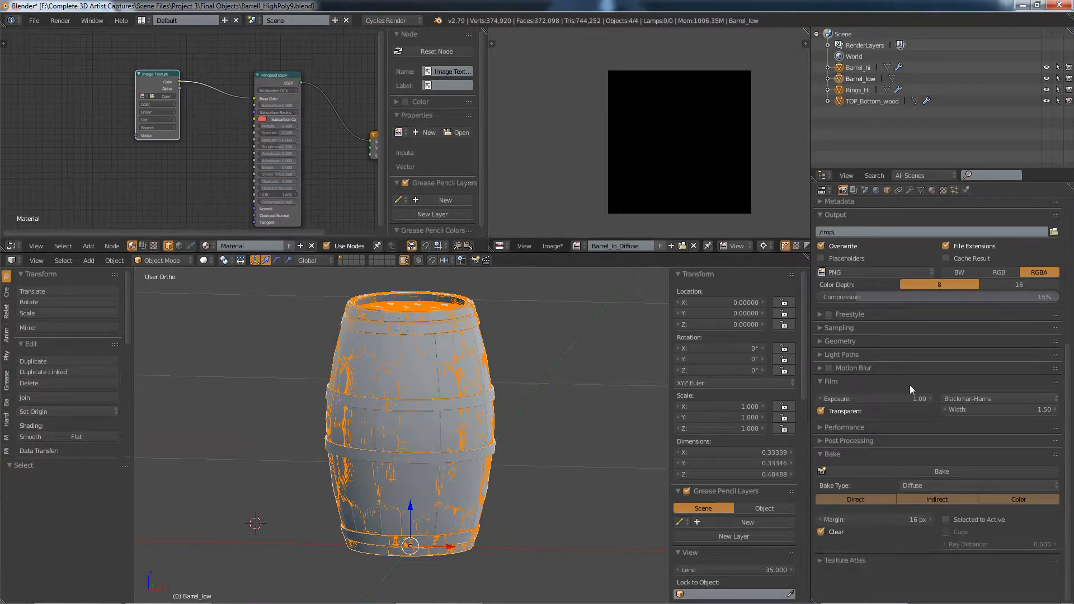
Restrict the Diffuse bake to the Color contribution, enable Selected to Active, and try to run the bake.
{"action": "left_click", "coordinate": [858, 498]}
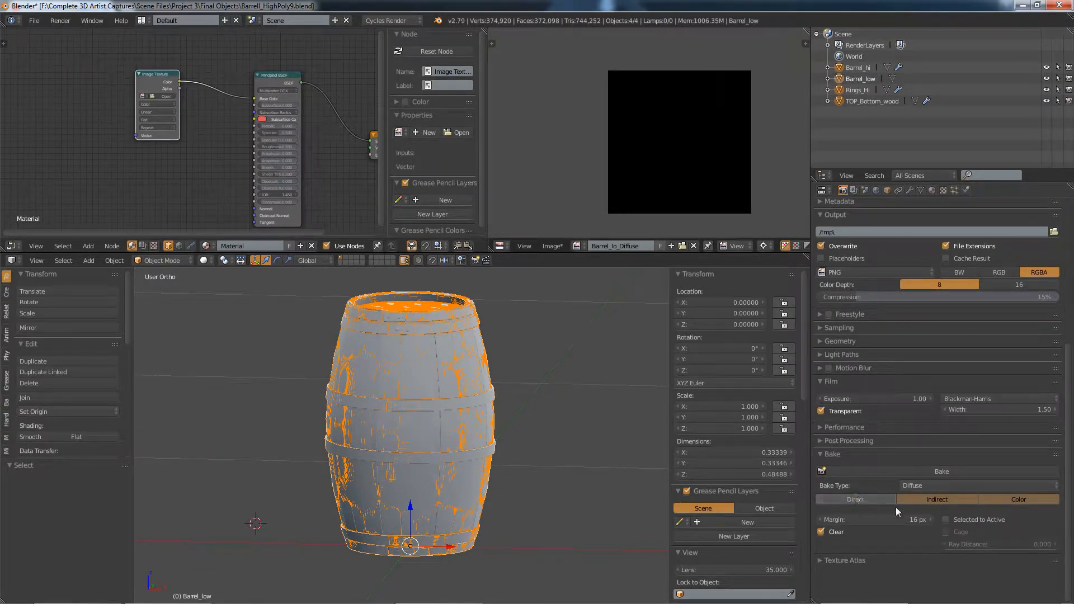
{"action": "left_click", "coordinate": [944, 499]}
{"action": "left_click", "coordinate": [946, 520]}
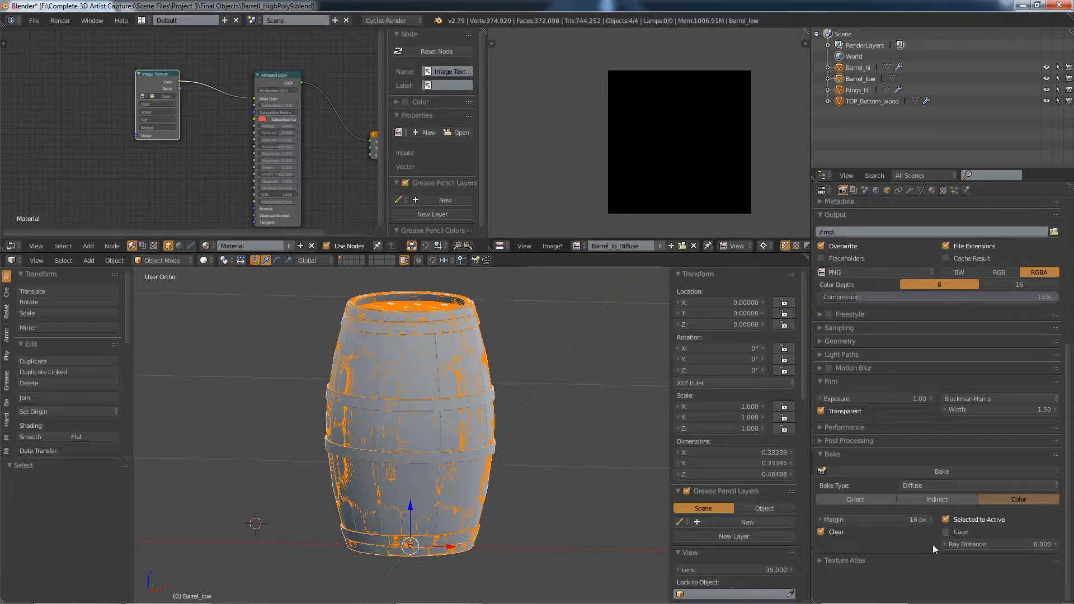
{"action": "left_click", "coordinate": [935, 471]}
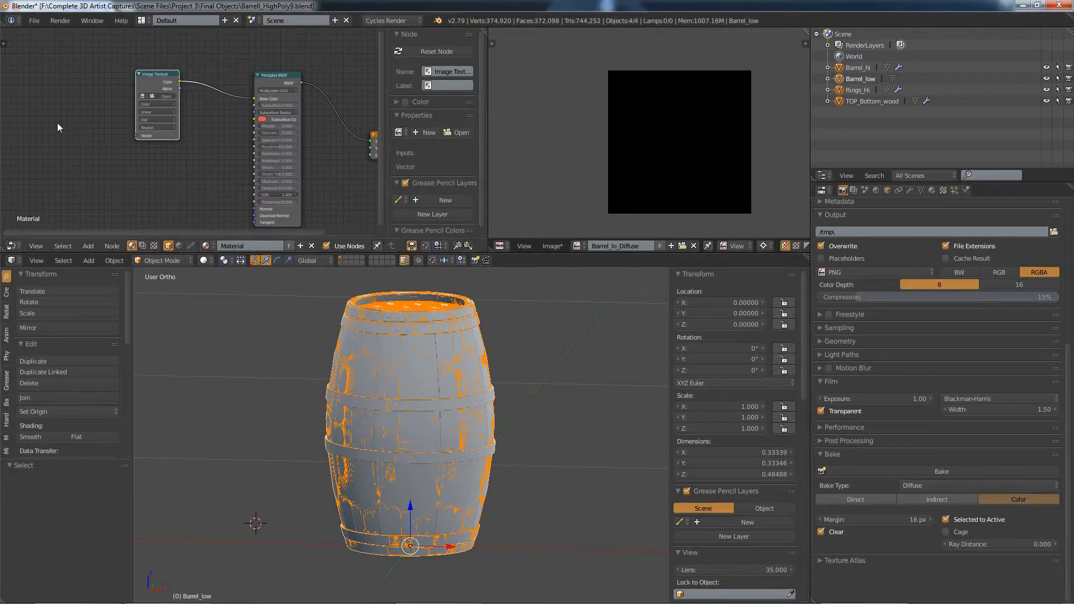
Assign the Barrel_lo_Diffuse image to the Image Texture node and bake the high-poly barrel's diffuse color into it.
{"action": "scroll", "coordinate": [102, 97], "scroll_direction": "up", "scroll_amount": 3}
{"action": "left_click", "coordinate": [168, 95]}
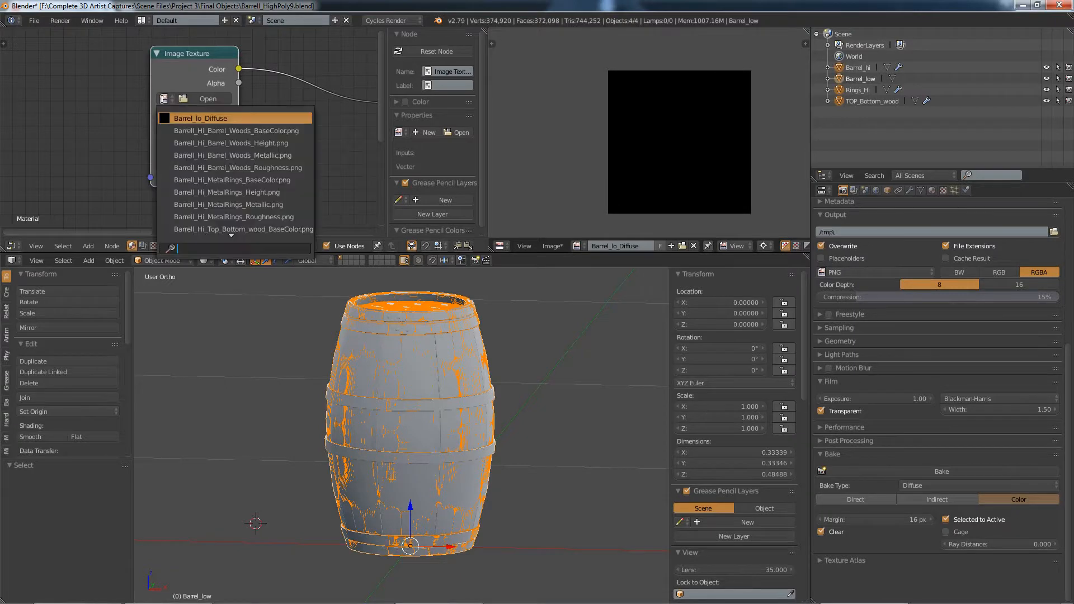
{"action": "left_click", "coordinate": [192, 117]}
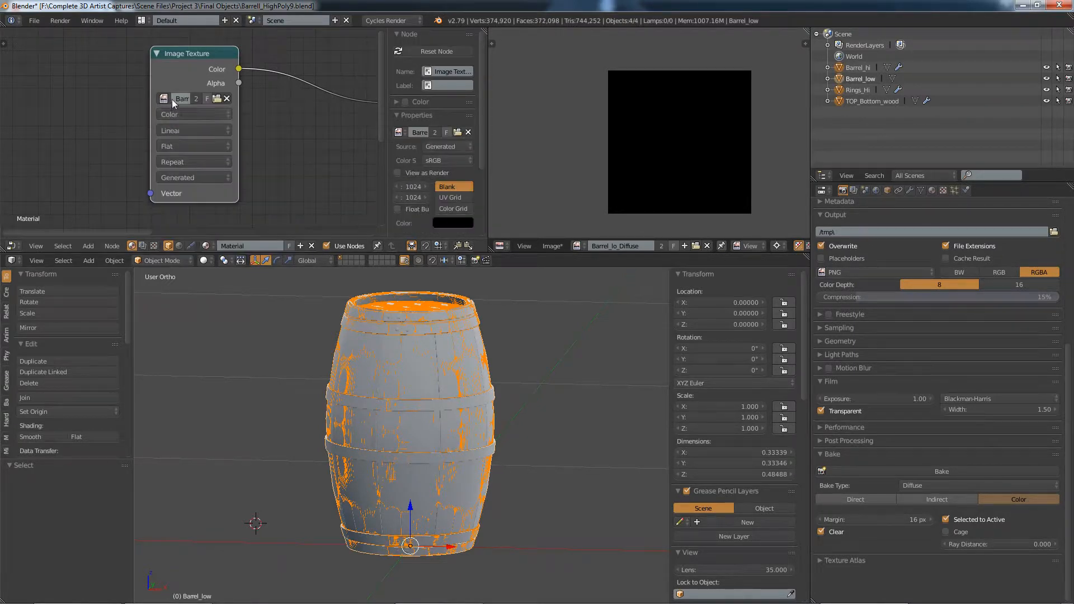
{"action": "left_click_drag", "start_coordinate": [240, 108], "coordinate": [320, 107]}
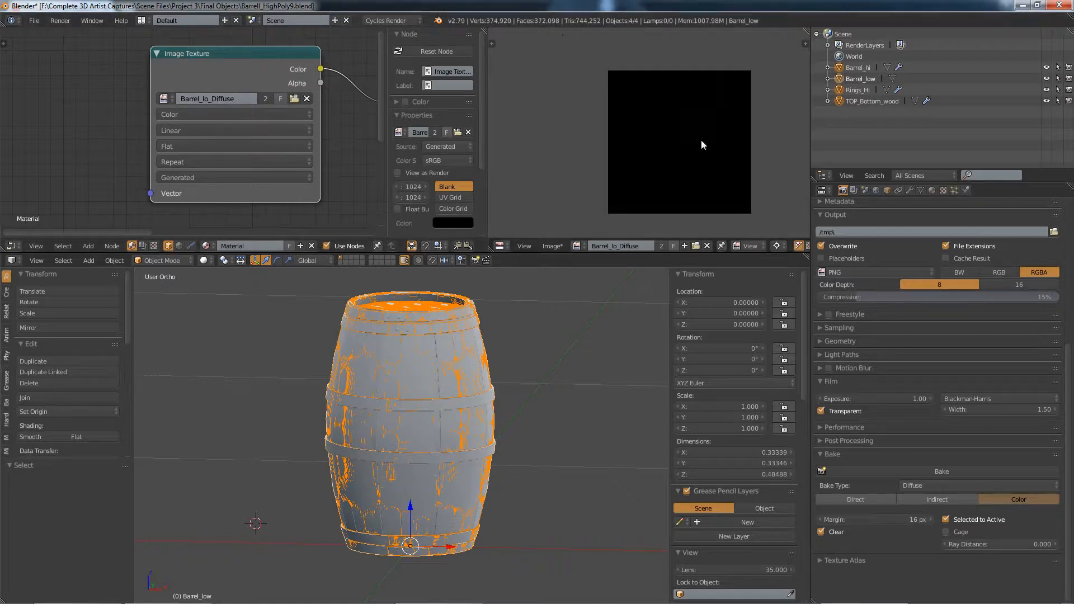
{"action": "left_click", "coordinate": [935, 473]}
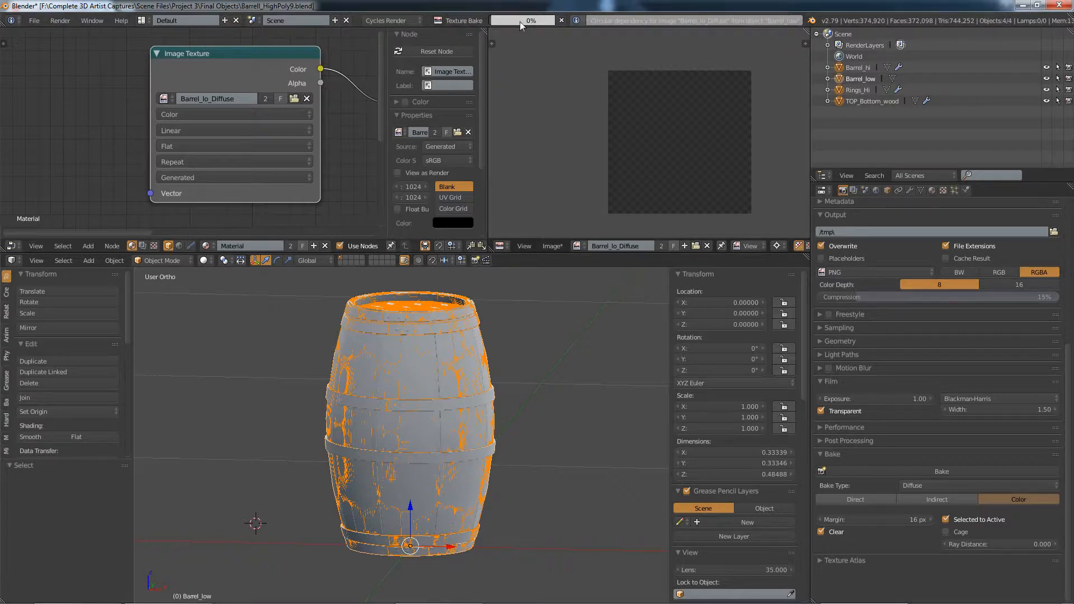
{"action": "mouse_move", "coordinate": [543, 22]}
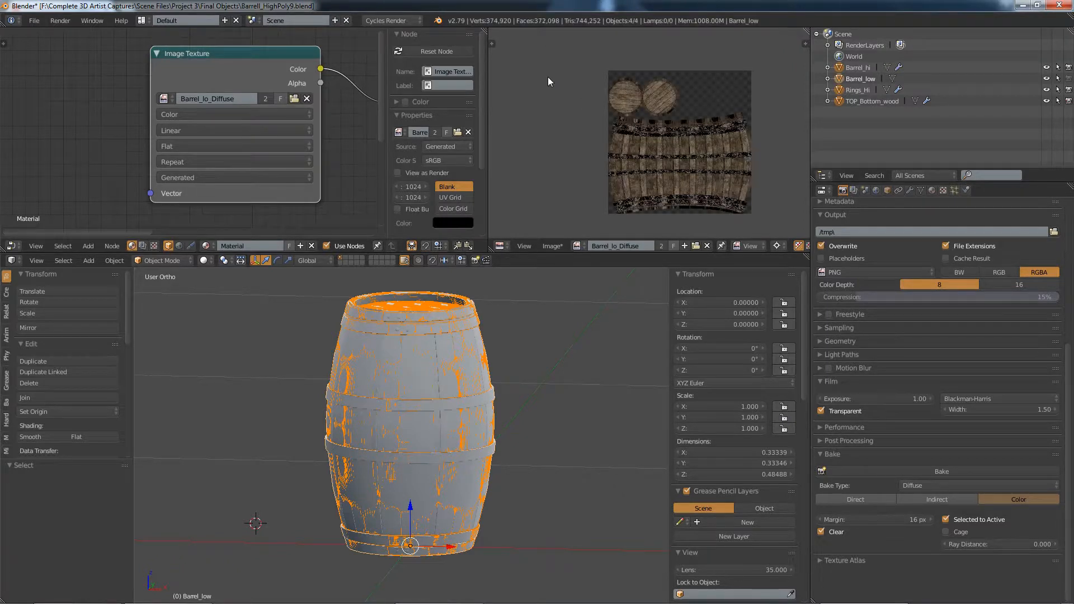
Examine the baked Barrel_lo_Diffuse image for how the wood planks and metal rings were transferred.
{"action": "scroll", "coordinate": [557, 130], "scroll_direction": "up", "scroll_amount": 5}
{"action": "middle_click_drag", "start_coordinate": [718, 140], "coordinate": [566, 127]}
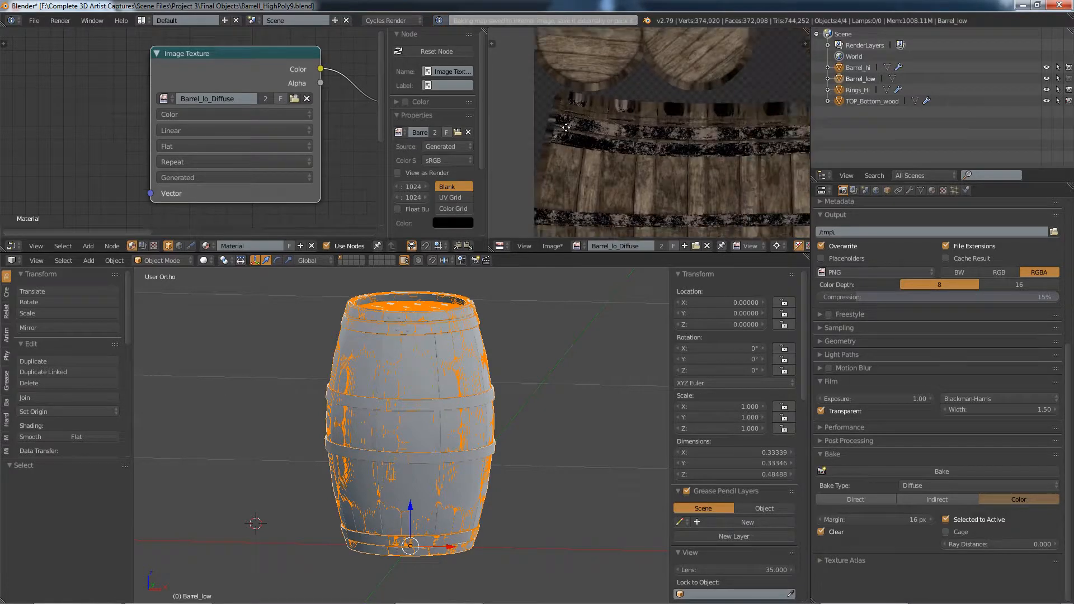
{"action": "scroll", "coordinate": [647, 131], "scroll_direction": "up", "scroll_amount": 5}
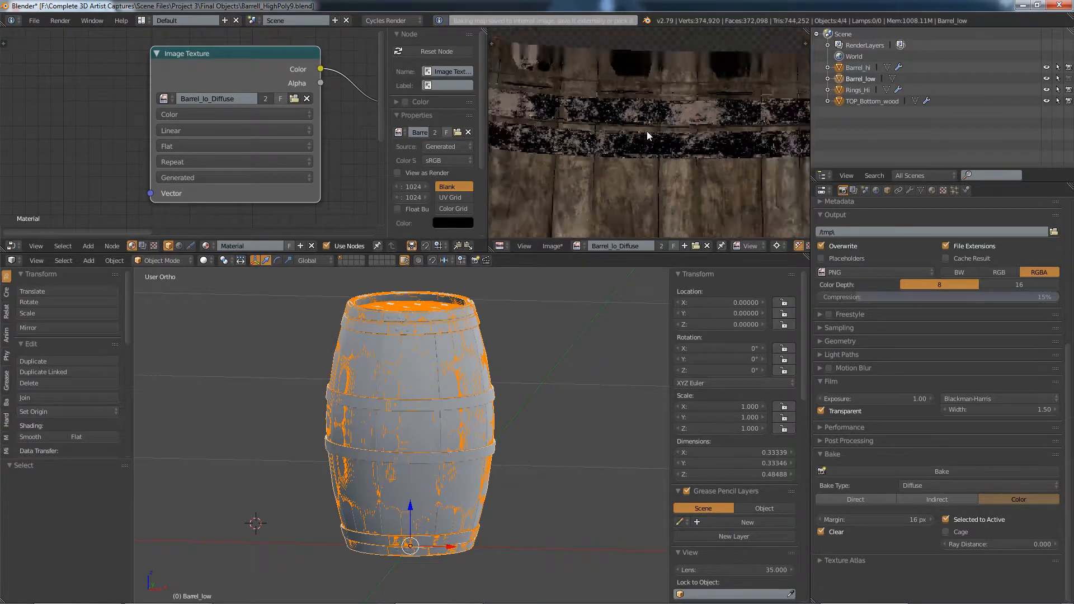
{"action": "scroll", "coordinate": [647, 131], "scroll_direction": "down", "scroll_amount": 2}
{"action": "middle_click_drag", "start_coordinate": [647, 131], "coordinate": [600, 160]}
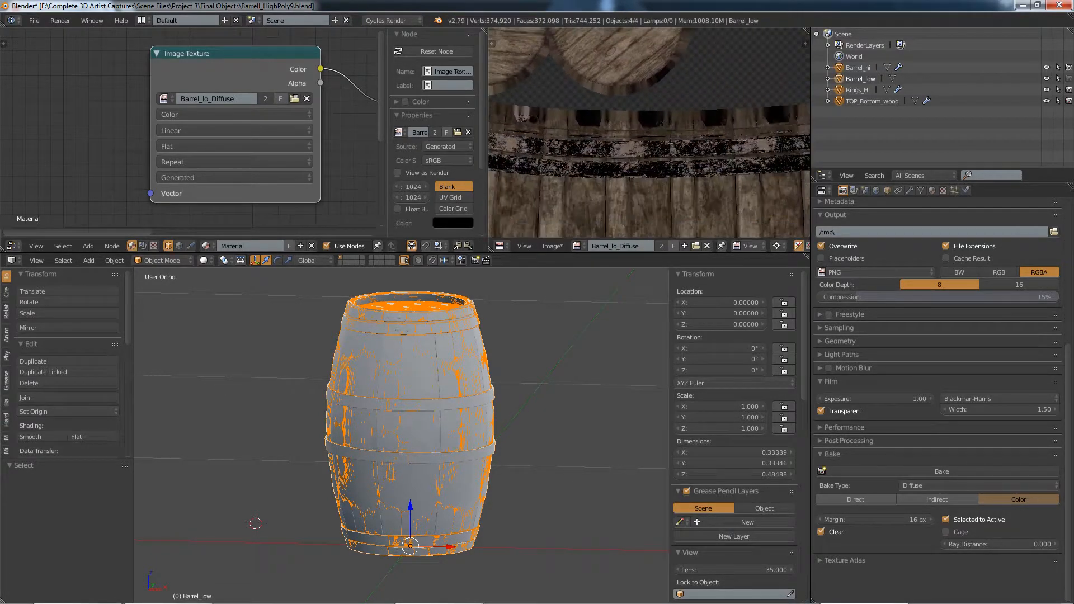
{"action": "scroll", "coordinate": [670, 168], "scroll_direction": "down", "scroll_amount": 4}
{"action": "scroll", "coordinate": [647, 139], "scroll_direction": "up", "scroll_amount": 6}
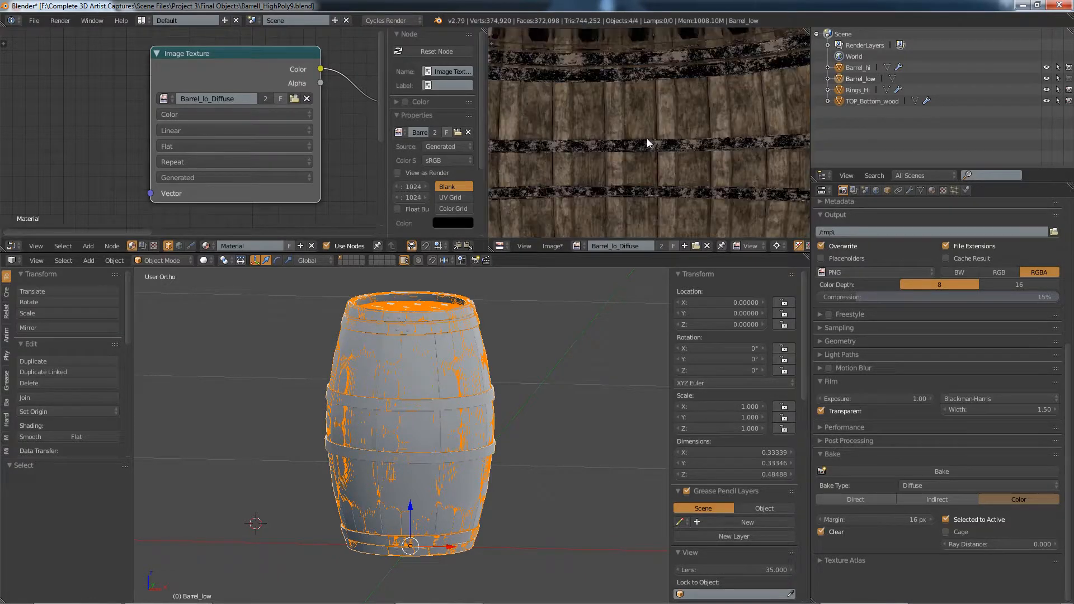
{"action": "scroll", "coordinate": [646, 137], "scroll_direction": "up", "scroll_amount": 6}
{"action": "scroll", "coordinate": [620, 76], "scroll_direction": "down", "scroll_amount": 2}
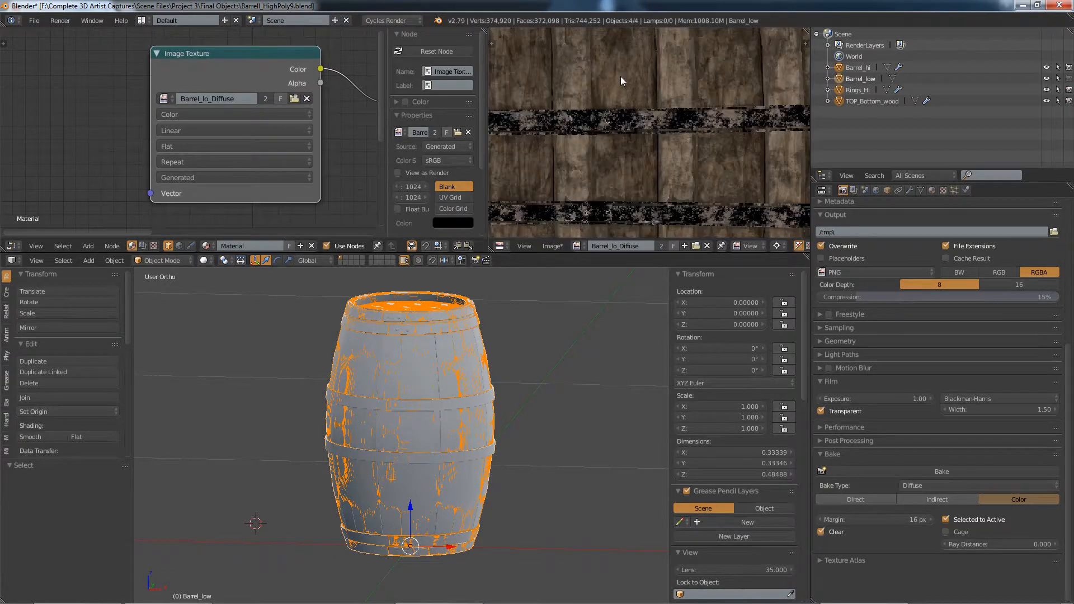
{"action": "scroll", "coordinate": [619, 76], "scroll_direction": "down", "scroll_amount": 2}
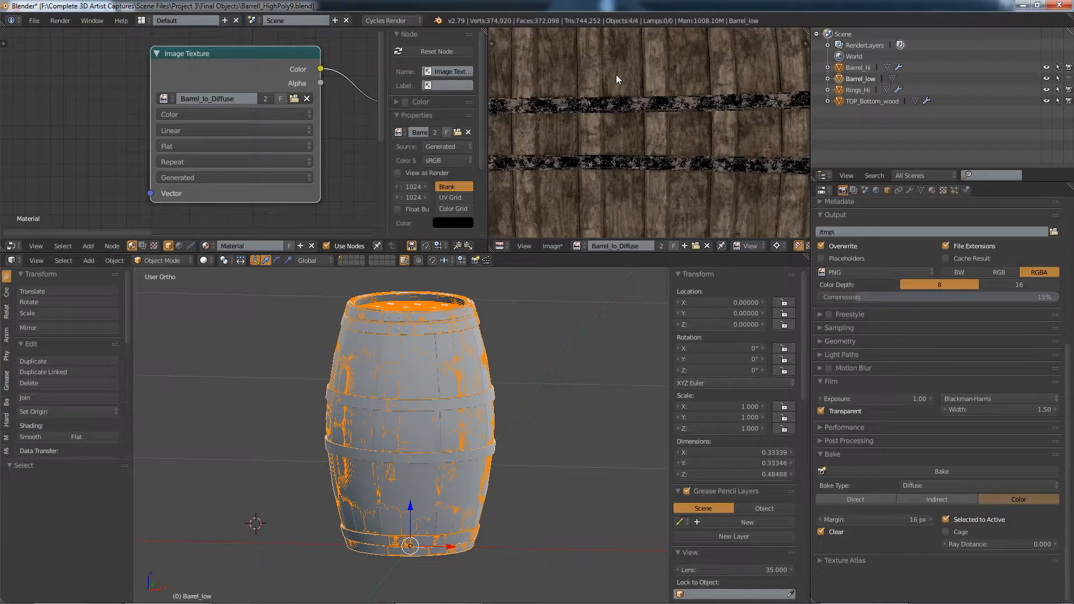
{"action": "scroll", "coordinate": [614, 87], "scroll_direction": "down", "scroll_amount": 2}
{"action": "scroll", "coordinate": [625, 96], "scroll_direction": "down", "scroll_amount": 1}
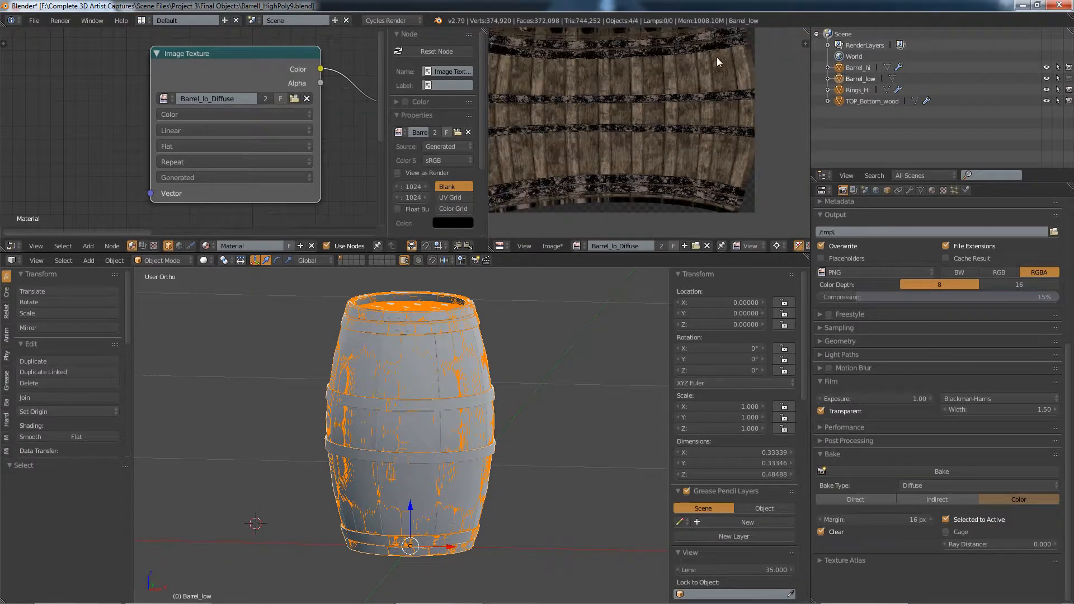
{"action": "scroll", "coordinate": [691, 75], "scroll_direction": "down", "scroll_amount": 1}
{"action": "middle_click_drag", "start_coordinate": [692, 76], "coordinate": [694, 106]}
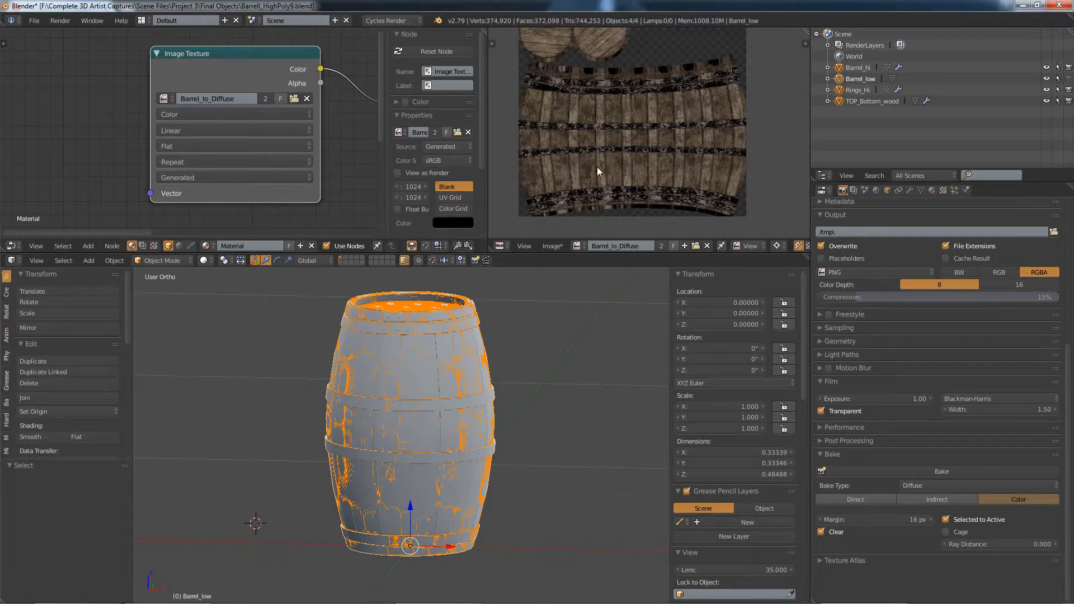
Isolate Barrel_low in local view and display it with Rendered viewport shading.
{"action": "left_click", "coordinate": [841, 79]}
{"action": "left_click", "coordinate": [205, 261]}
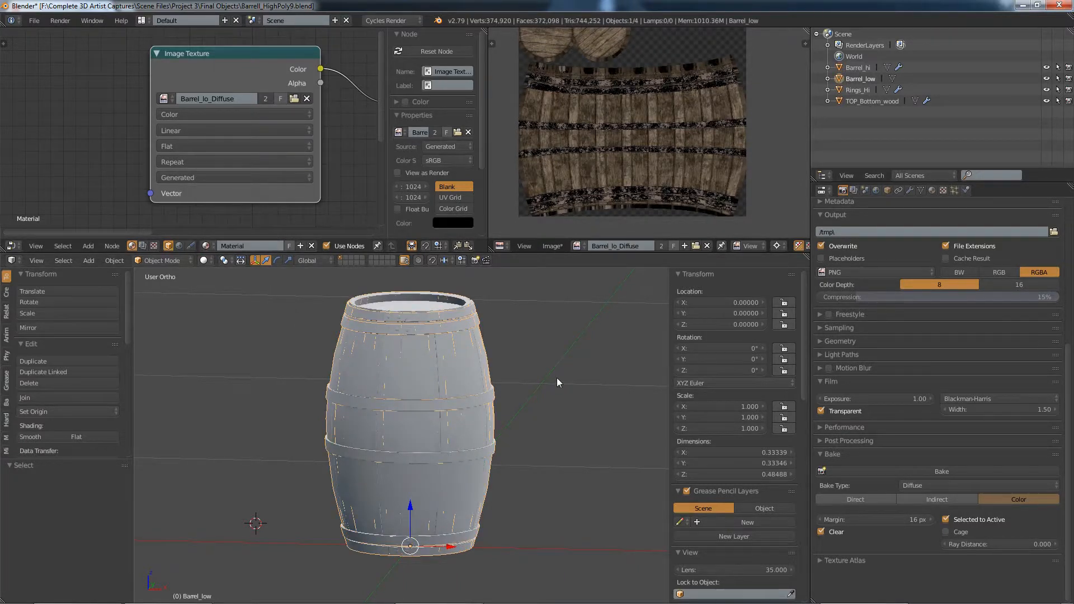
{"action": "key", "text": "KP_Divide"}
{"action": "left_click", "coordinate": [206, 260]}
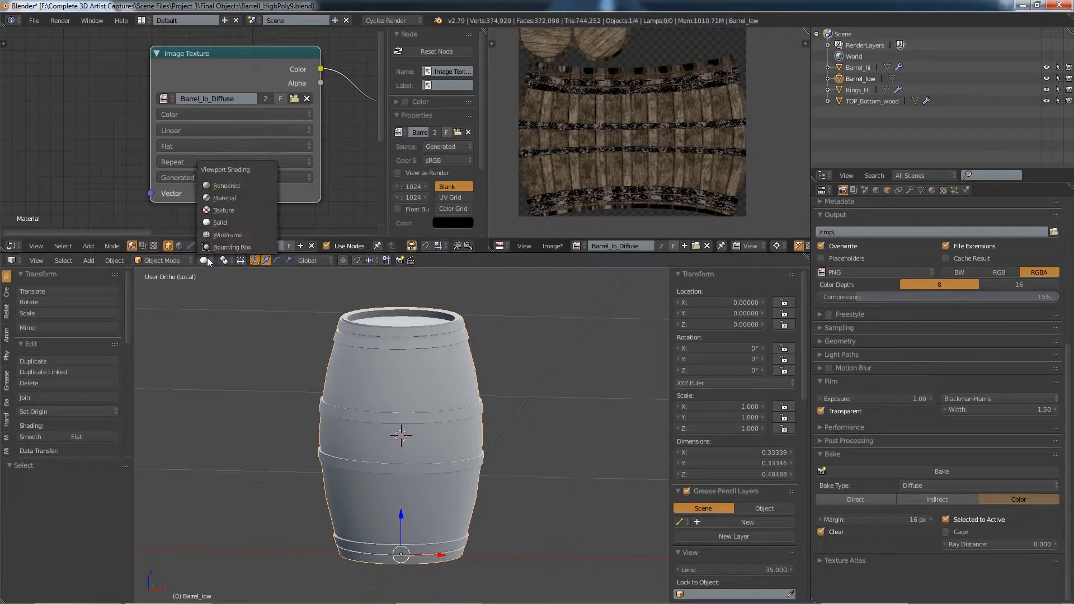
{"action": "left_click", "coordinate": [227, 185]}
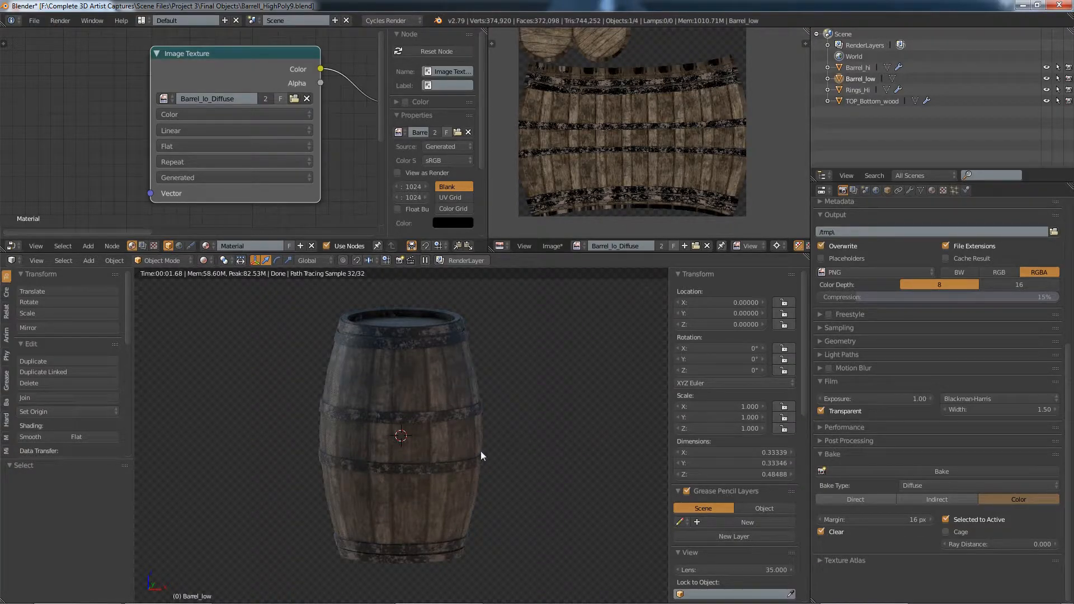
Examine the baked texture on the rendered low-poly barrel from all sides, including its underside and rim.
{"action": "mouse_move", "coordinate": [481, 451]}
{"action": "middle_mouse_down"}
{"action": "mouse_move", "coordinate": [276, 437]}
{"action": "mouse_move", "coordinate": [505, 446]}
{"action": "mouse_move", "coordinate": [247, 440]}
{"action": "mouse_move", "coordinate": [462, 450]}
{"action": "middle_mouse_up"}
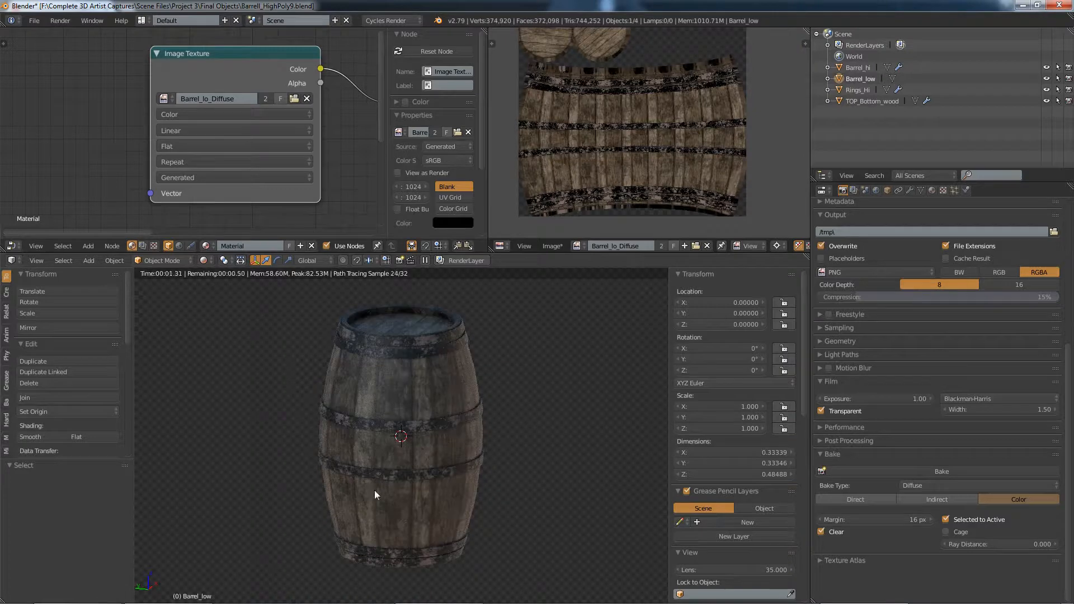
{"action": "middle_click_drag", "start_coordinate": [520, 460], "coordinate": [625, 357]}
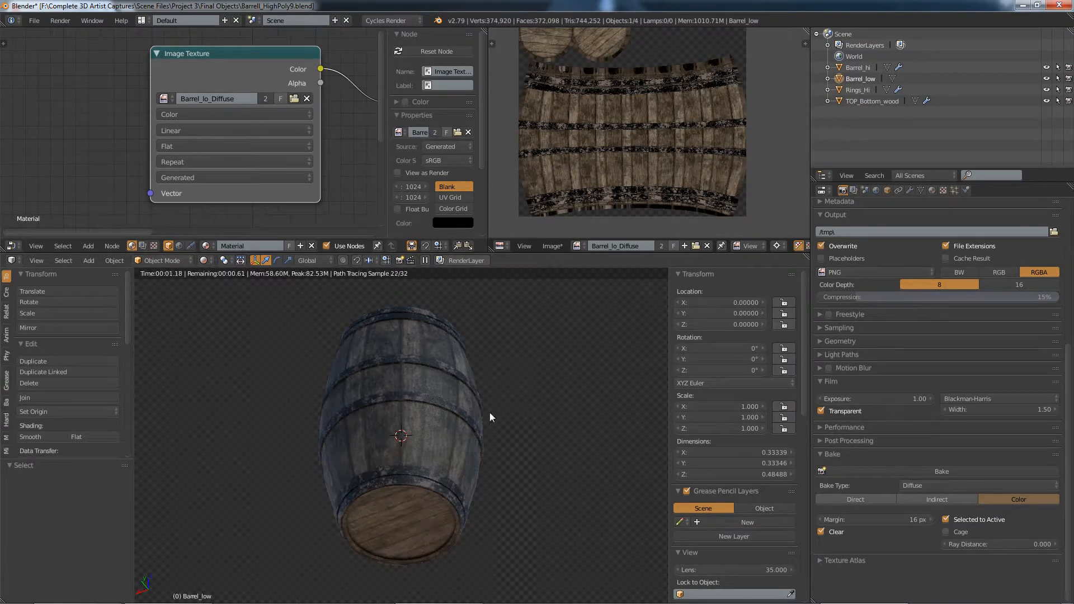
{"action": "middle_click_drag", "start_coordinate": [489, 412], "coordinate": [143, 484]}
{"action": "middle_click_drag", "start_coordinate": [266, 417], "coordinate": [484, 386]}
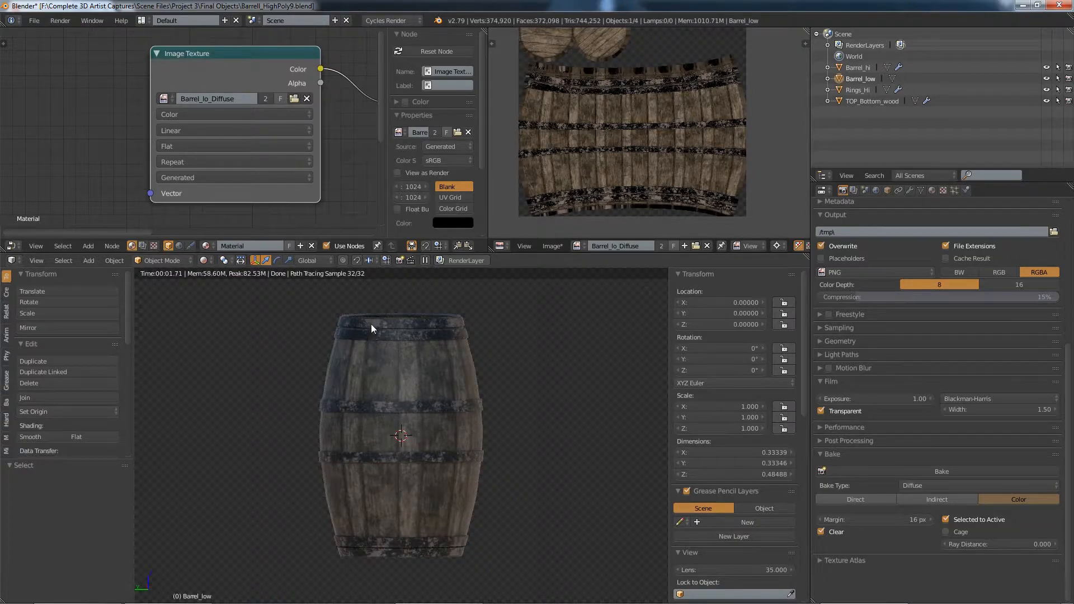
{"action": "middle_click_drag", "start_coordinate": [435, 325], "coordinate": [358, 365]}
{"action": "scroll", "coordinate": [371, 353], "scroll_direction": "up", "scroll_amount": 6}
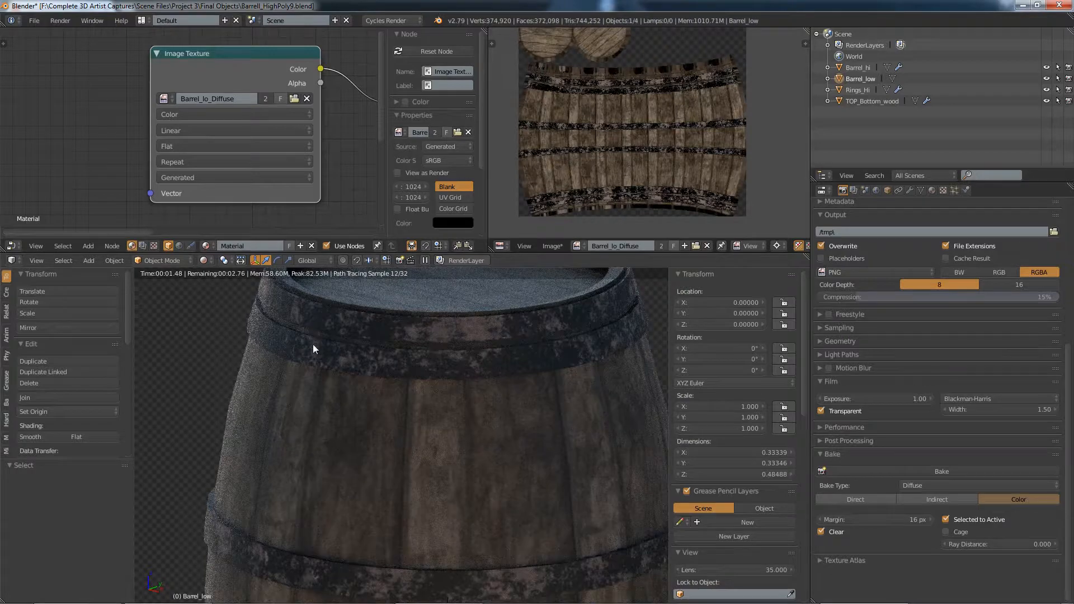
{"action": "scroll", "coordinate": [485, 371], "scroll_direction": "down", "scroll_amount": 6}
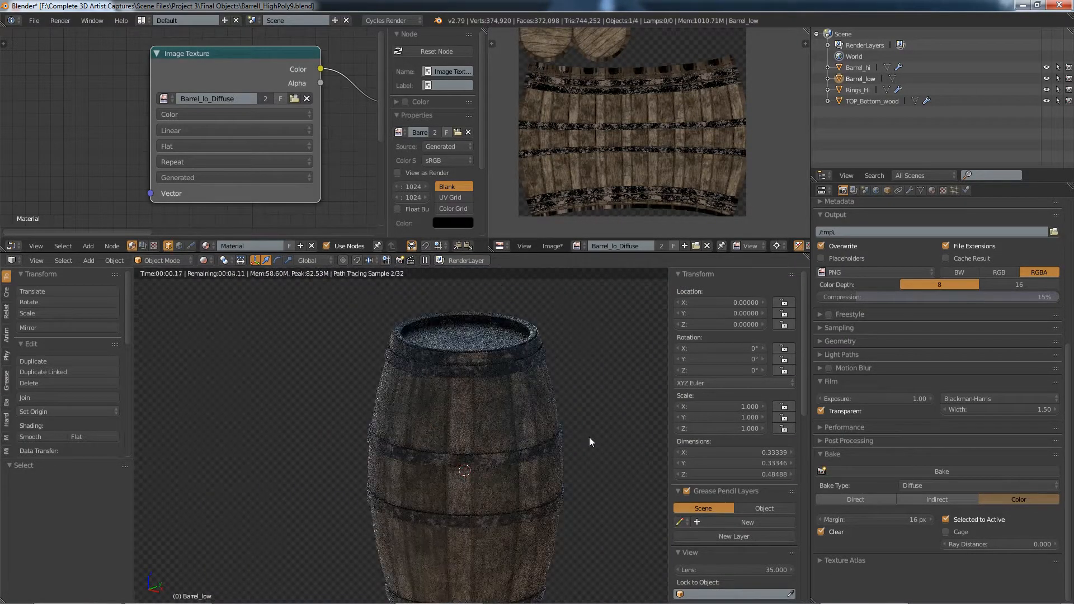
{"action": "scroll", "coordinate": [457, 415], "scroll_direction": "up", "scroll_amount": 1}
{"action": "scroll", "coordinate": [471, 344], "scroll_direction": "up", "scroll_amount": 5}
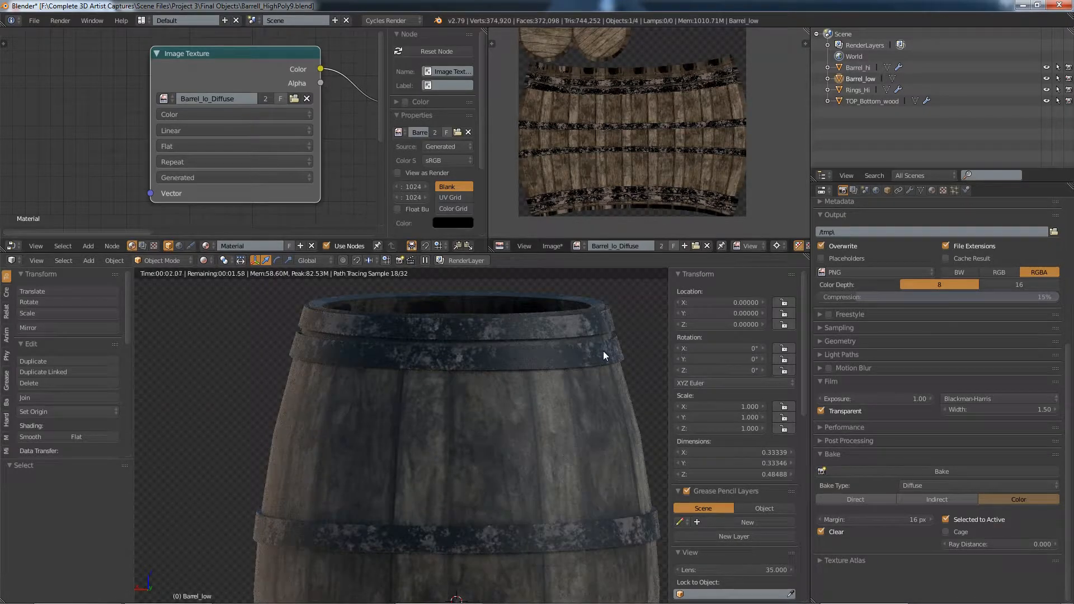
{"action": "scroll", "coordinate": [603, 351], "scroll_direction": "down", "scroll_amount": 2}
{"action": "middle_click_drag", "start_coordinate": [593, 390], "coordinate": [371, 398]}
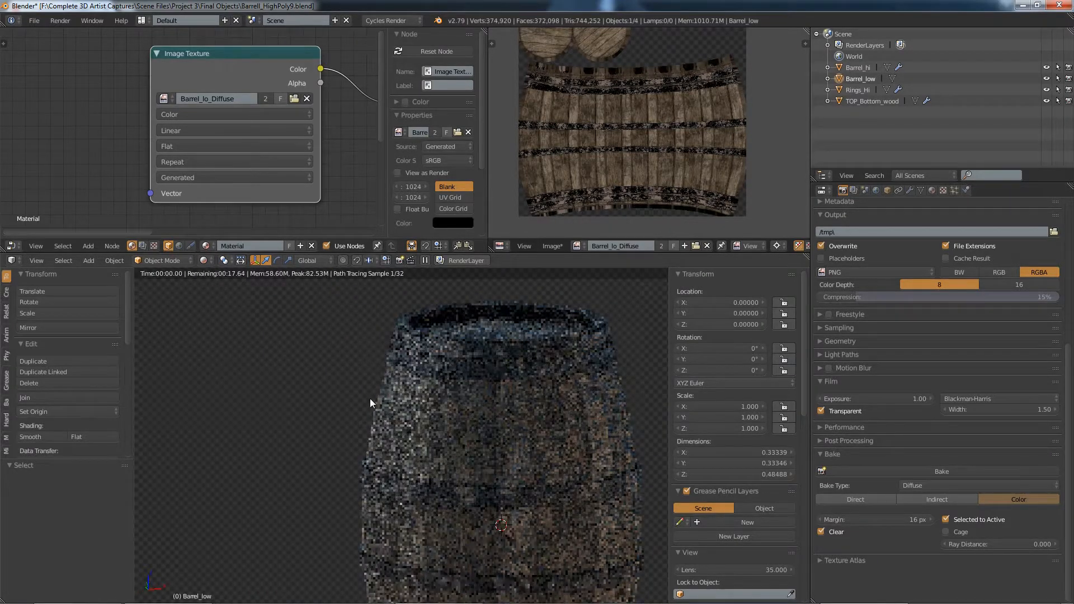
{"action": "middle_click_drag", "start_coordinate": [602, 391], "coordinate": [391, 394]}
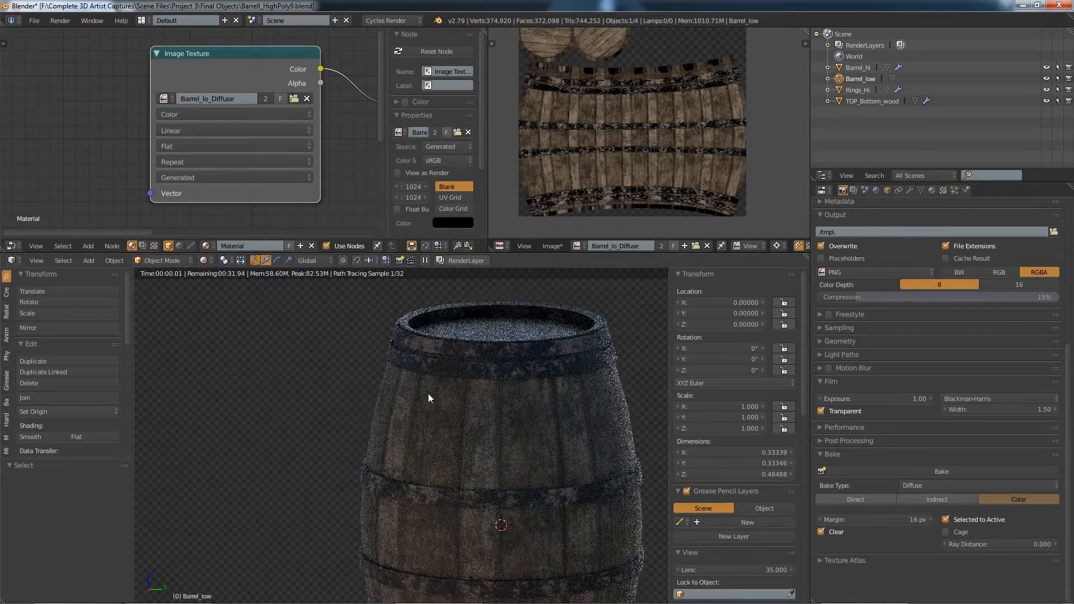
{"action": "middle_click_drag", "start_coordinate": [639, 417], "coordinate": [427, 425]}
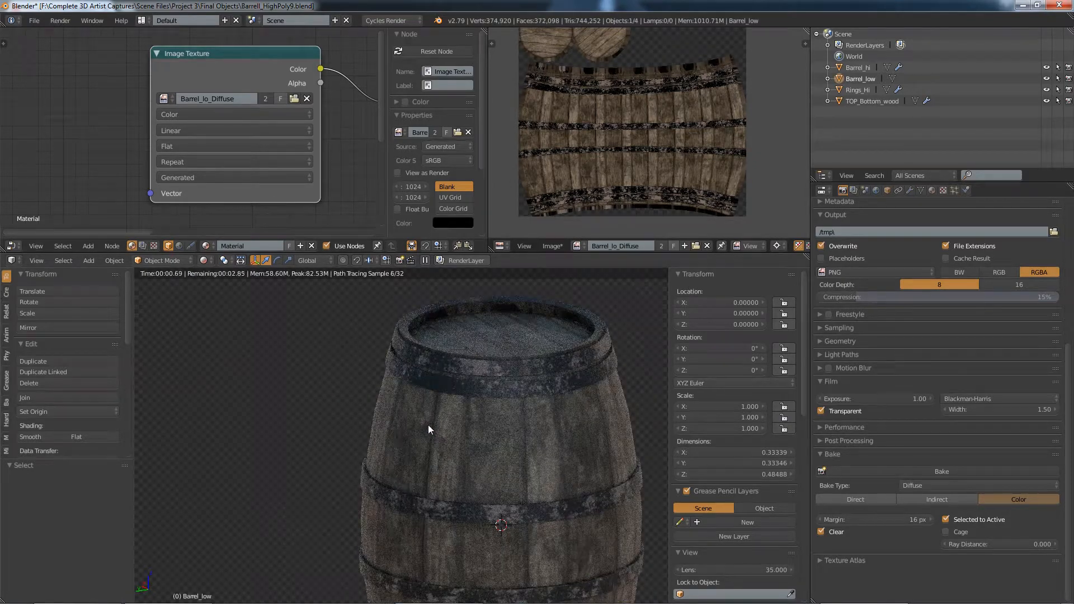
Inspect the barrel's upper metal rings and planks up close in front view for texture detail.
{"action": "key", "text": "KP_1"}
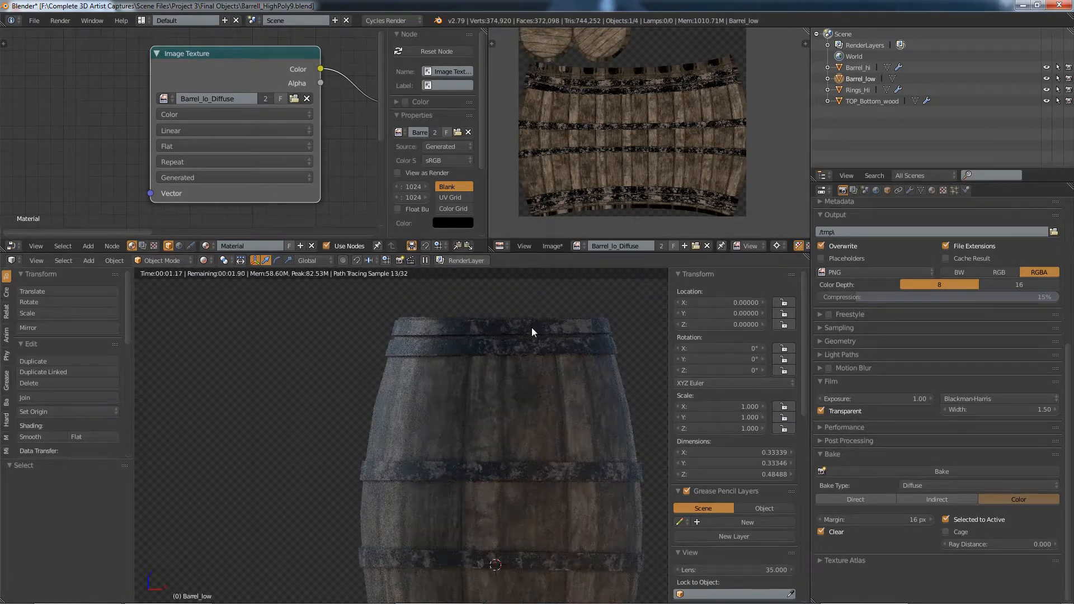
{"action": "scroll", "coordinate": [488, 337], "scroll_direction": "up", "scroll_amount": 5}
{"action": "scroll", "coordinate": [426, 345], "scroll_direction": "up", "scroll_amount": 2}
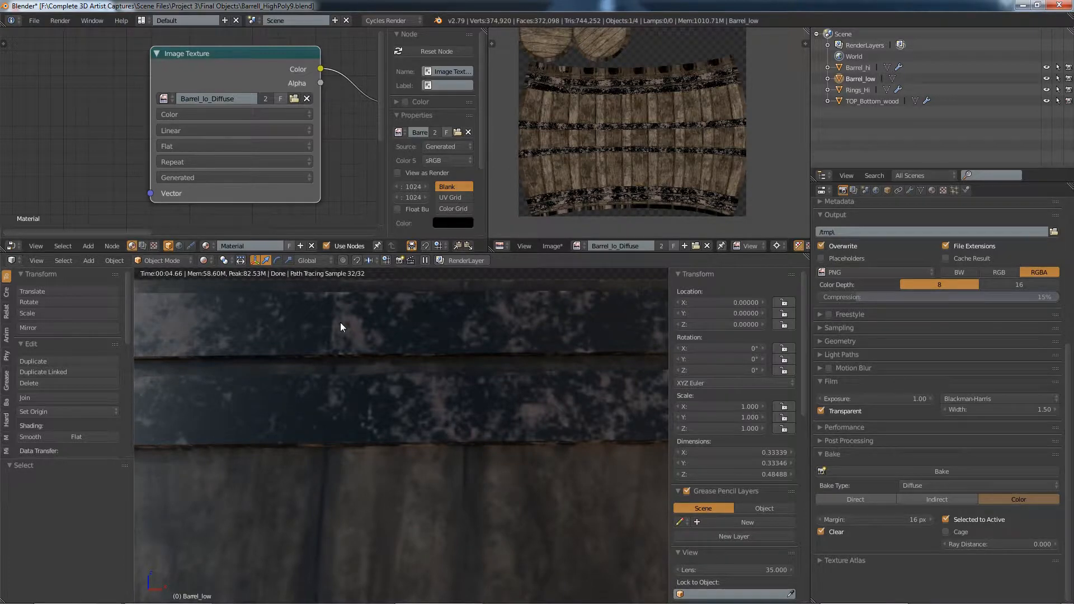
{"action": "scroll", "coordinate": [342, 395], "scroll_direction": "down", "scroll_amount": 6}
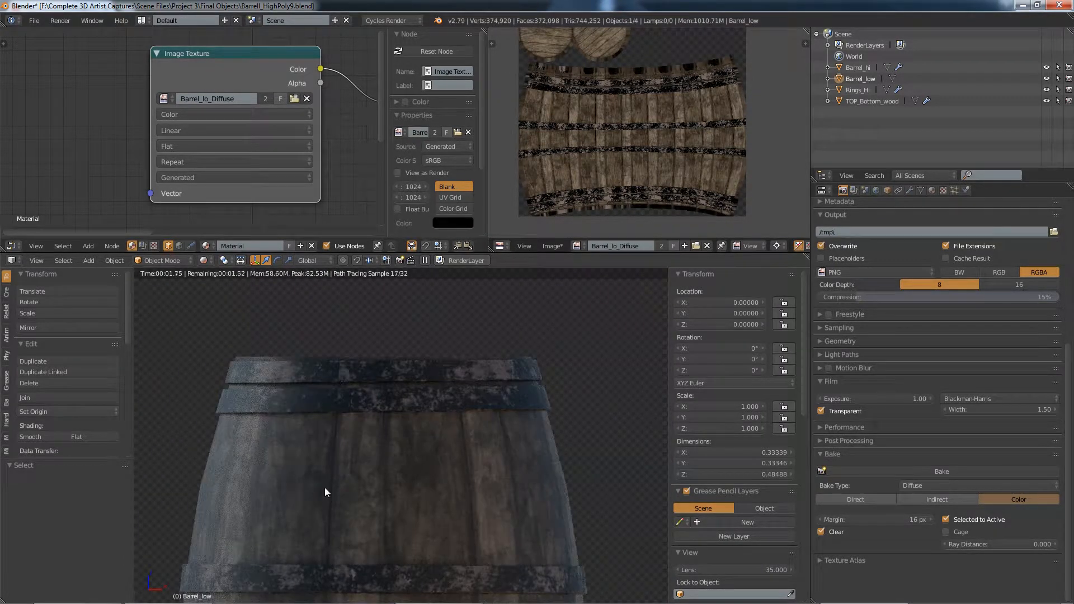
{"action": "scroll", "coordinate": [350, 491], "scroll_direction": "down", "scroll_amount": 3}
{"action": "middle_click_drag", "start_coordinate": [372, 488], "coordinate": [468, 374], "text": "shift"}
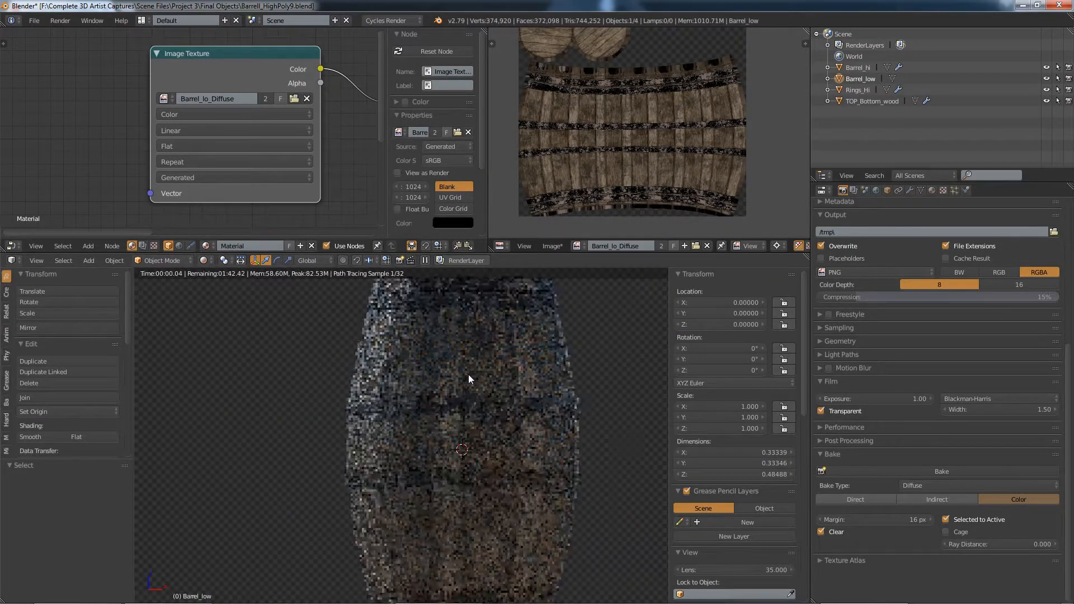
{"action": "scroll", "coordinate": [468, 374], "scroll_direction": "down", "scroll_amount": 2}
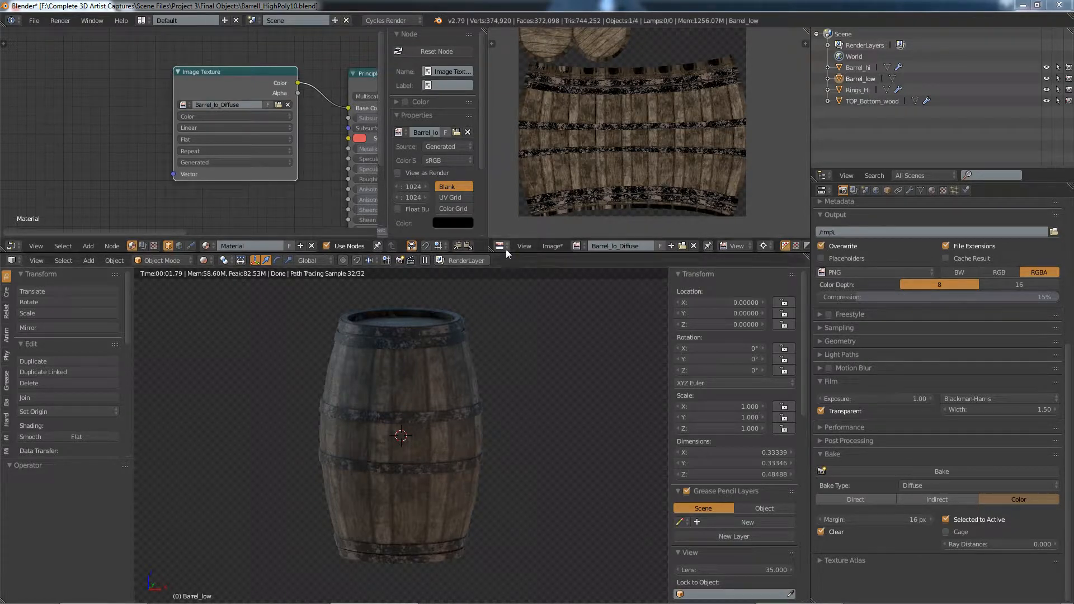
Start saving the baked Barrel_lo_Diffuse image as a new file in the Project 3 Final Objects folder.
{"action": "left_click", "coordinate": [559, 246]}
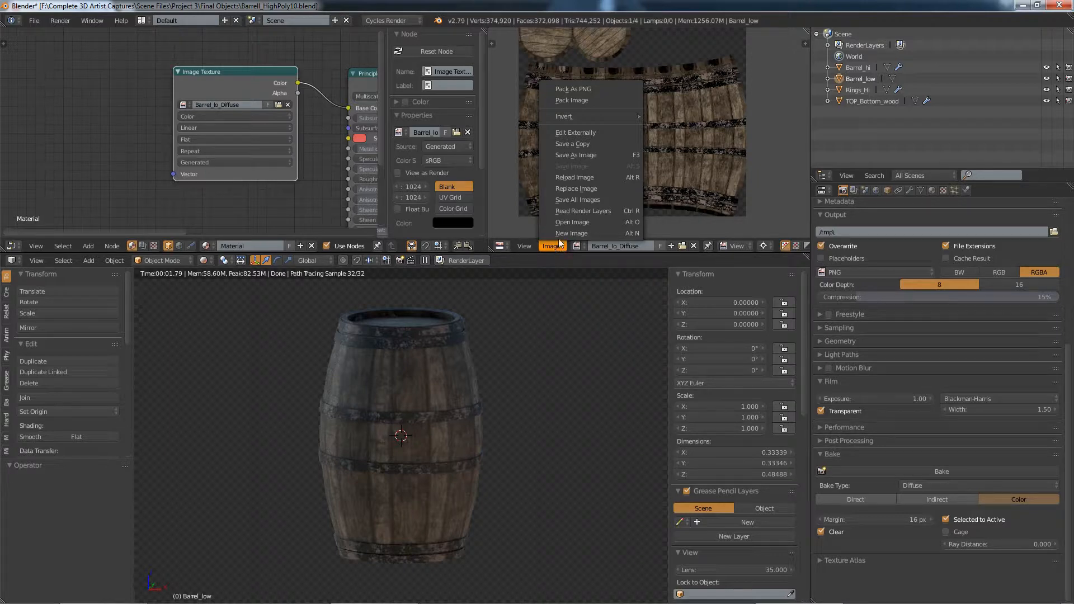
{"action": "left_click", "coordinate": [577, 200]}
{"action": "left_click", "coordinate": [557, 245]}
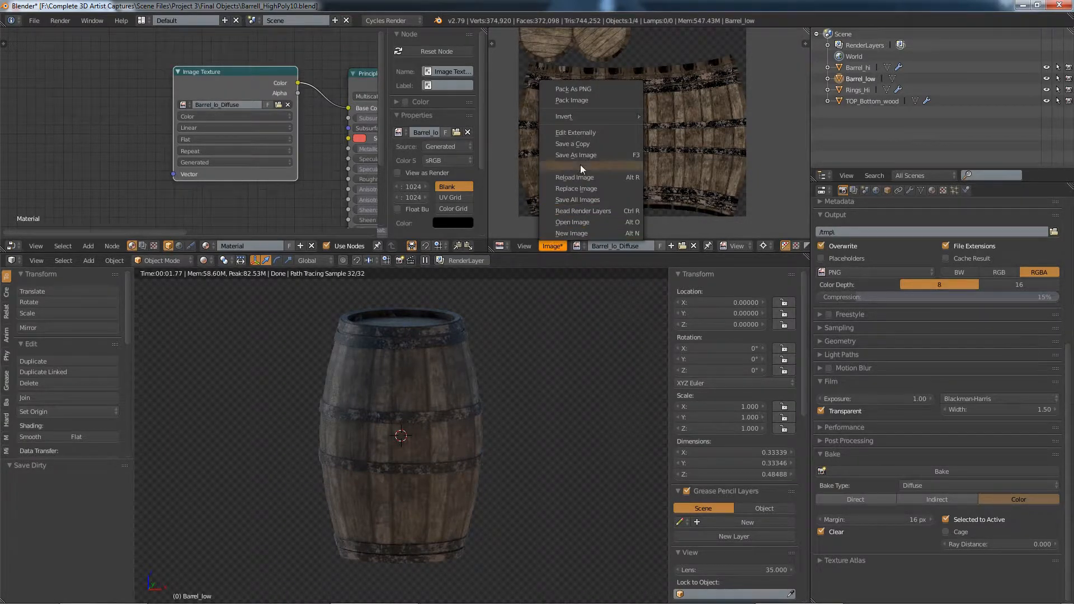
{"action": "left_click", "coordinate": [566, 155]}
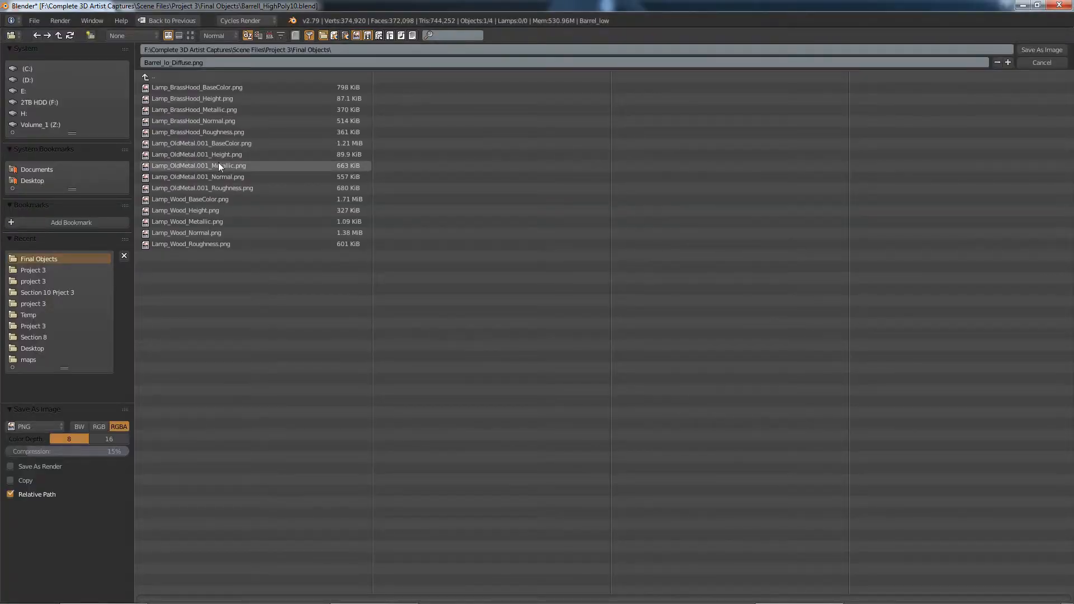
{"action": "left_click", "coordinate": [169, 75]}
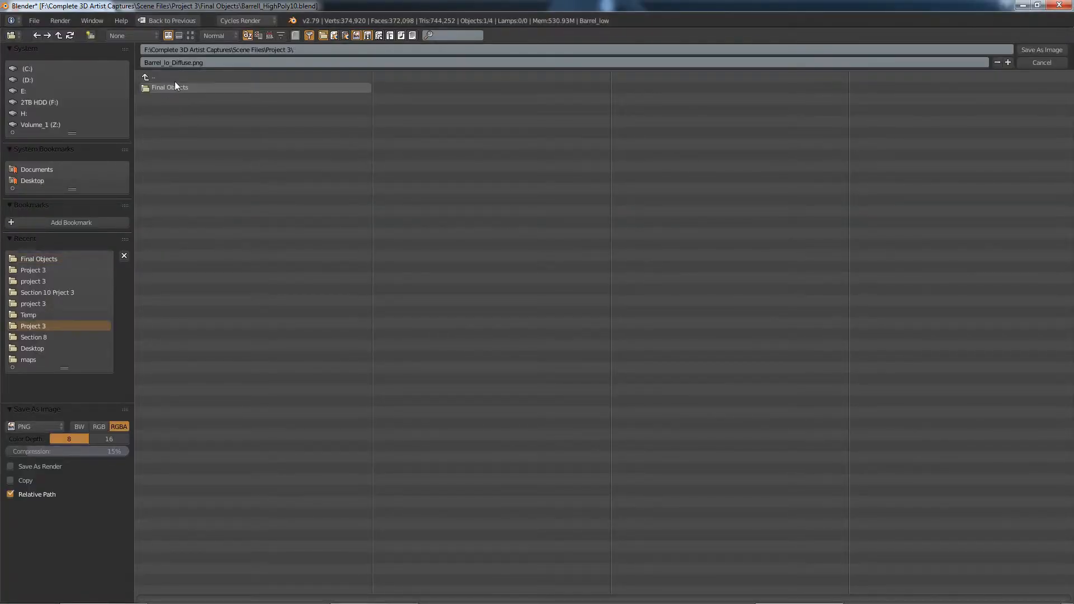
{"action": "left_click", "coordinate": [169, 86]}
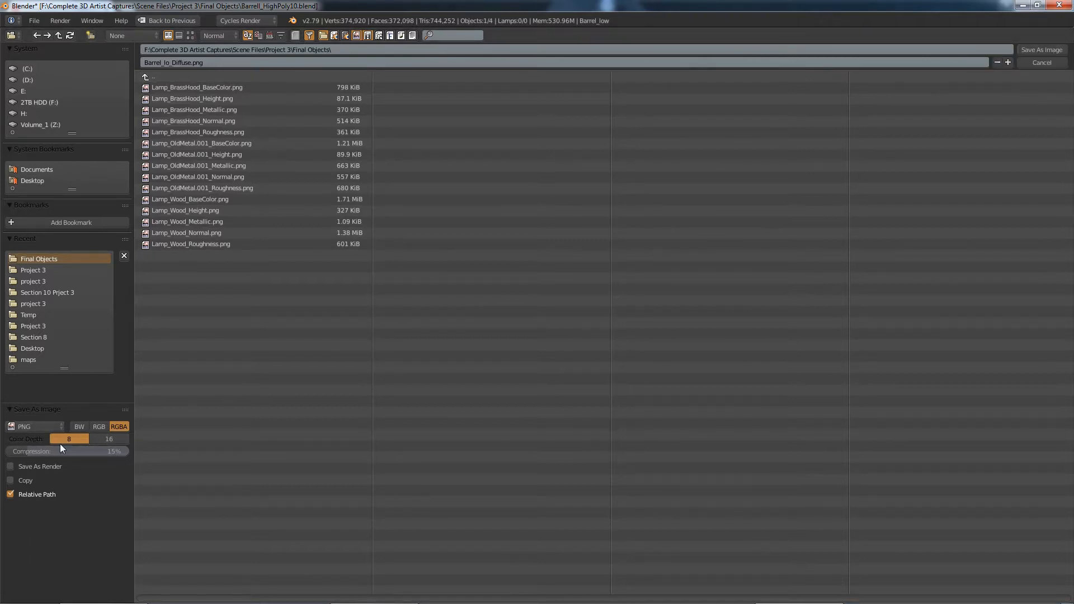
Set the PNG compression to 15% and save the baked image as Barrel_lo_Diffuse.png.
{"action": "mouse_move", "coordinate": [28, 453]}
{"action": "left_mouse_down"}
{"action": "mouse_move", "coordinate": [15, 454]}
{"action": "mouse_move", "coordinate": [35, 453]}
{"action": "left_mouse_up"}
{"action": "left_click", "coordinate": [93, 451]}
{"action": "type", "text": "15"}
{"action": "key", "text": "Return"}
{"action": "left_click", "coordinate": [1043, 50]}
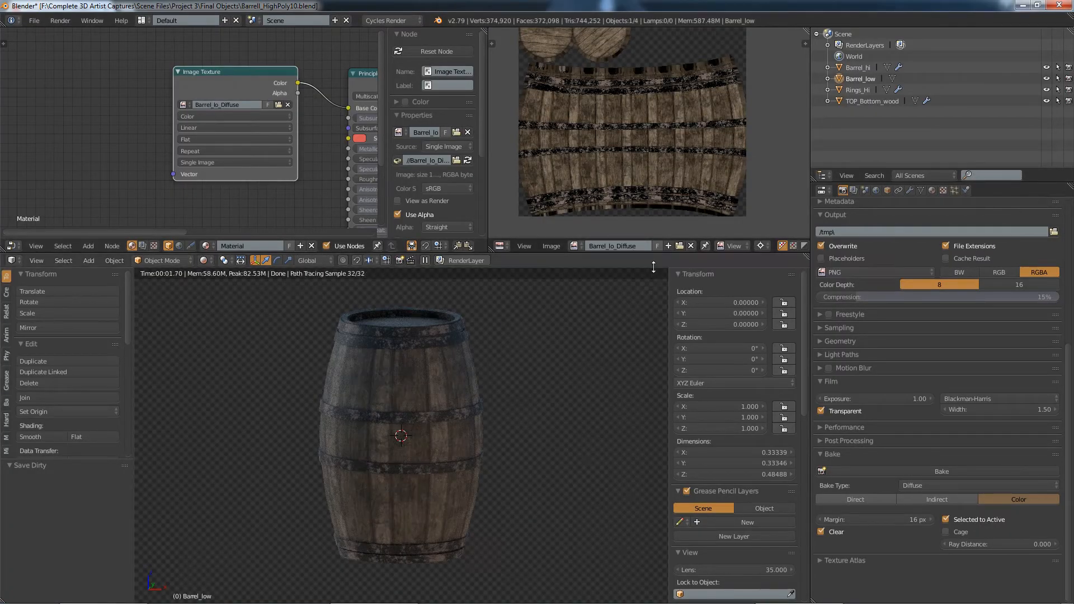
Give the Barrel_lo_Diffuse image a fake user and unlink it from the image editor.
{"action": "left_click", "coordinate": [657, 246]}
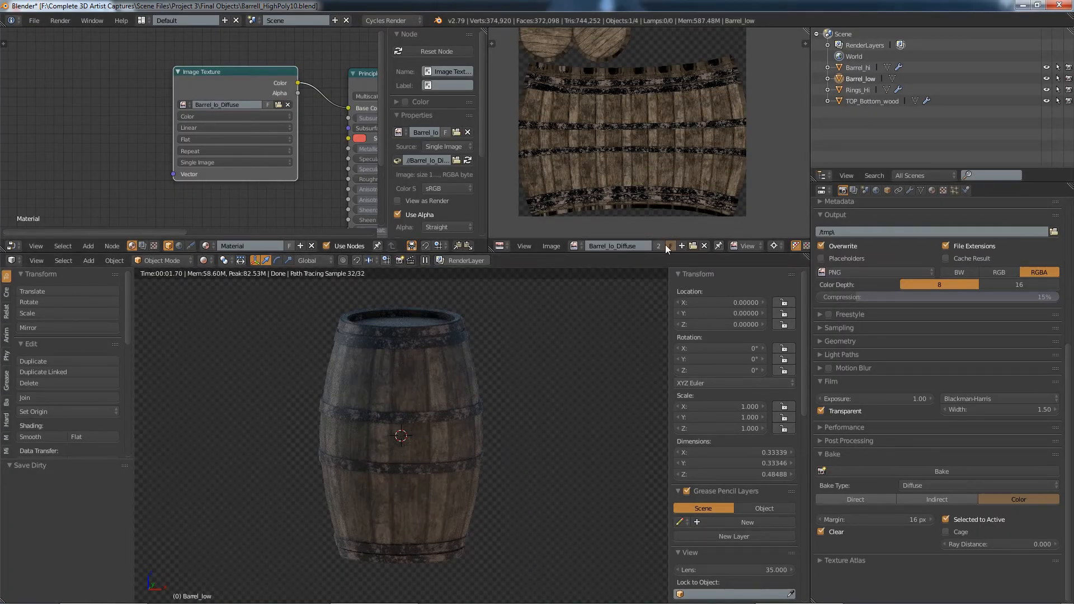
{"action": "left_click", "coordinate": [705, 245]}
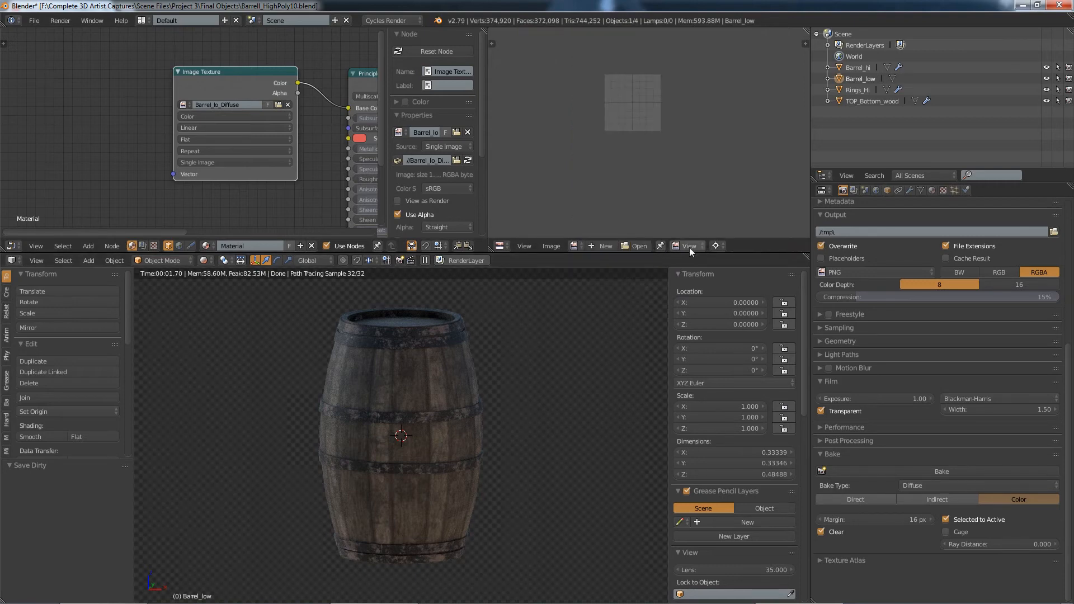